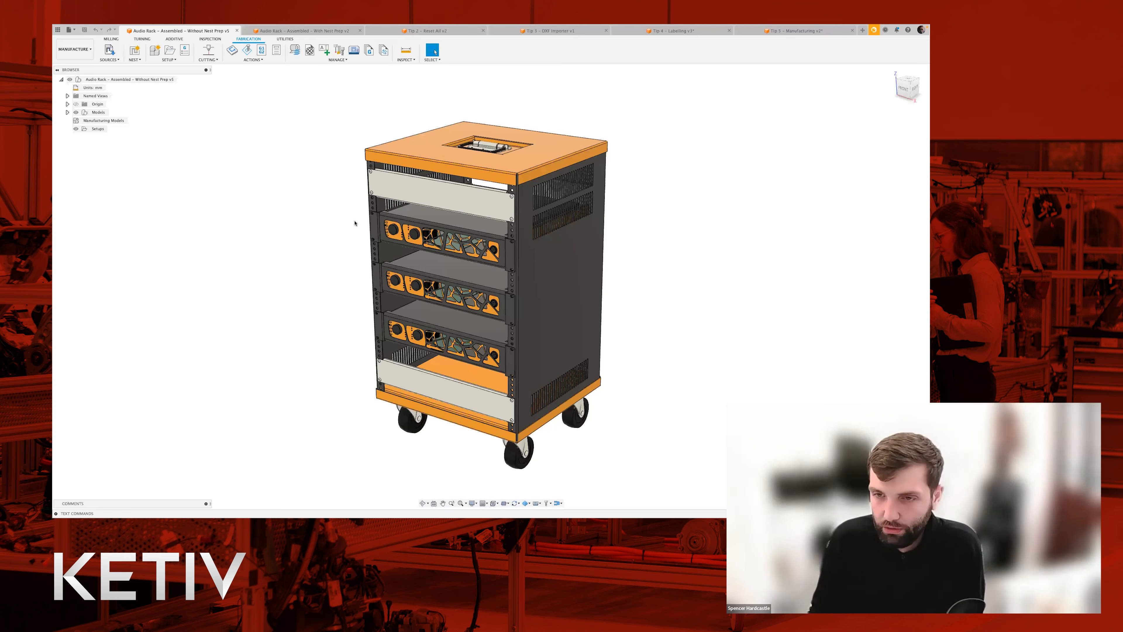
shift+middle_drag(621, 233, 493, 153)
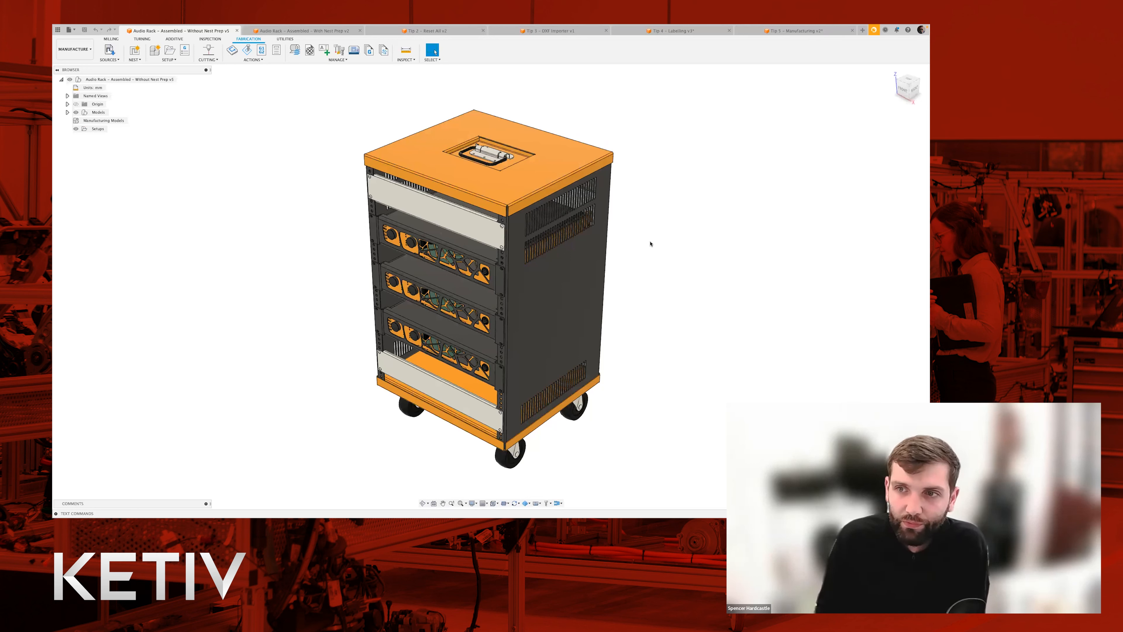
shift+middle_drag(649, 251, 518, 392)
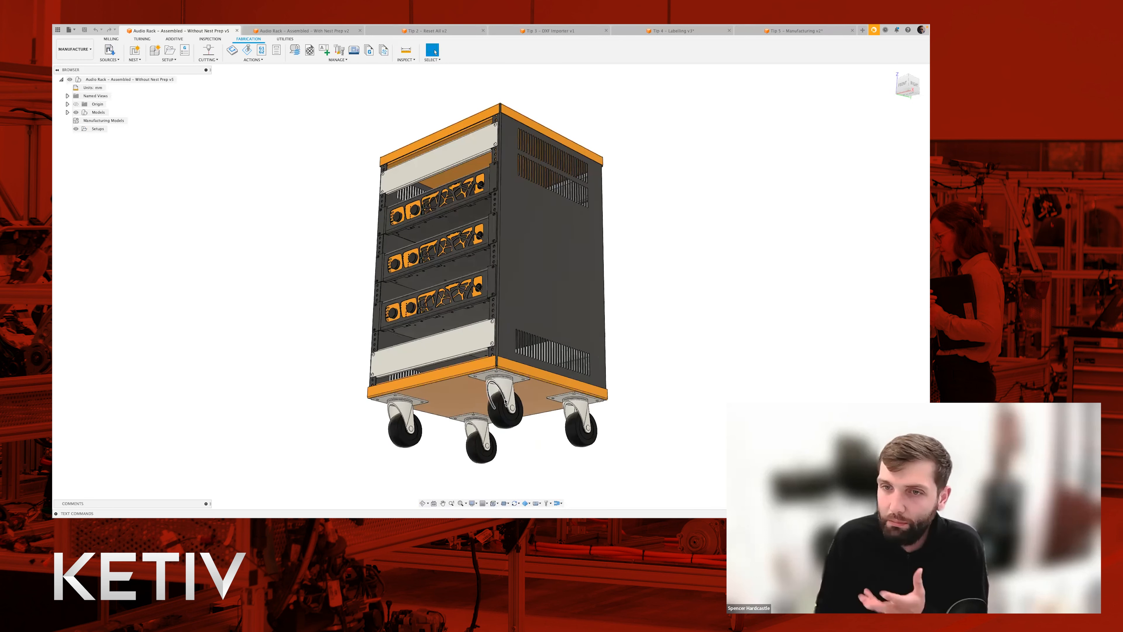
shift+middle_drag(684, 291, 664, 306)
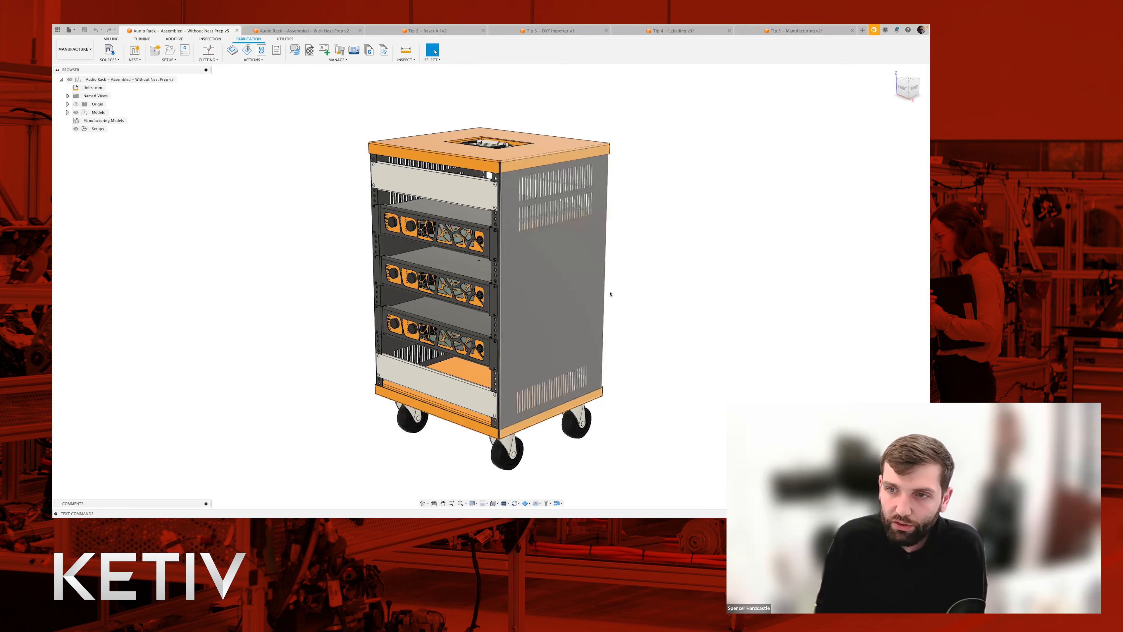
shift+middle_drag(677, 306, 679, 301)
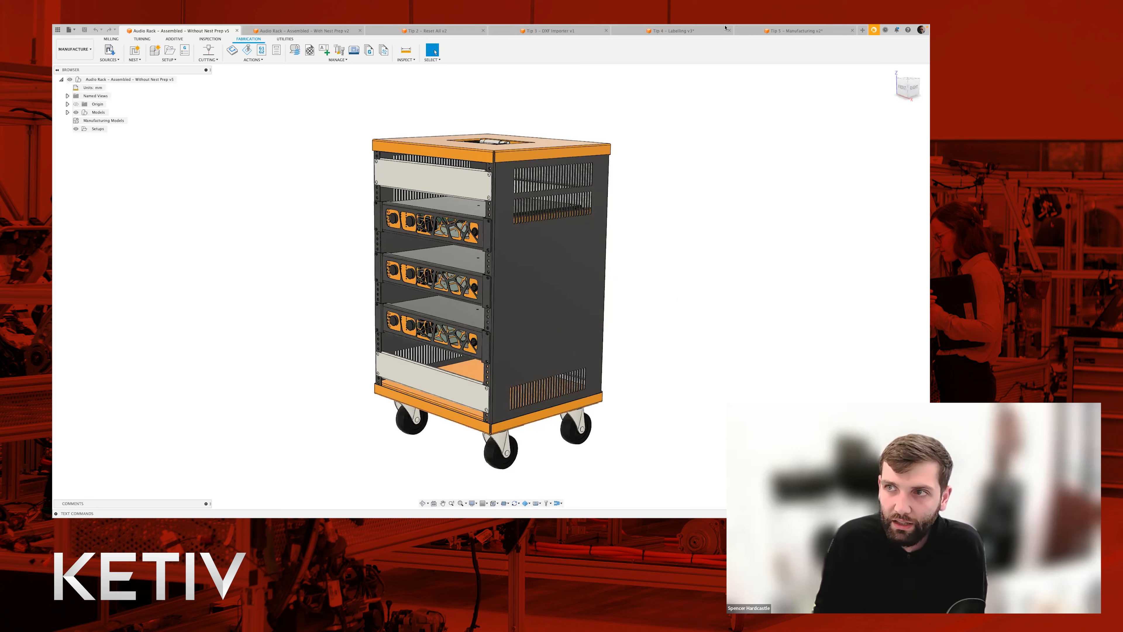
shift+middle_drag(359, 228, 354, 233)
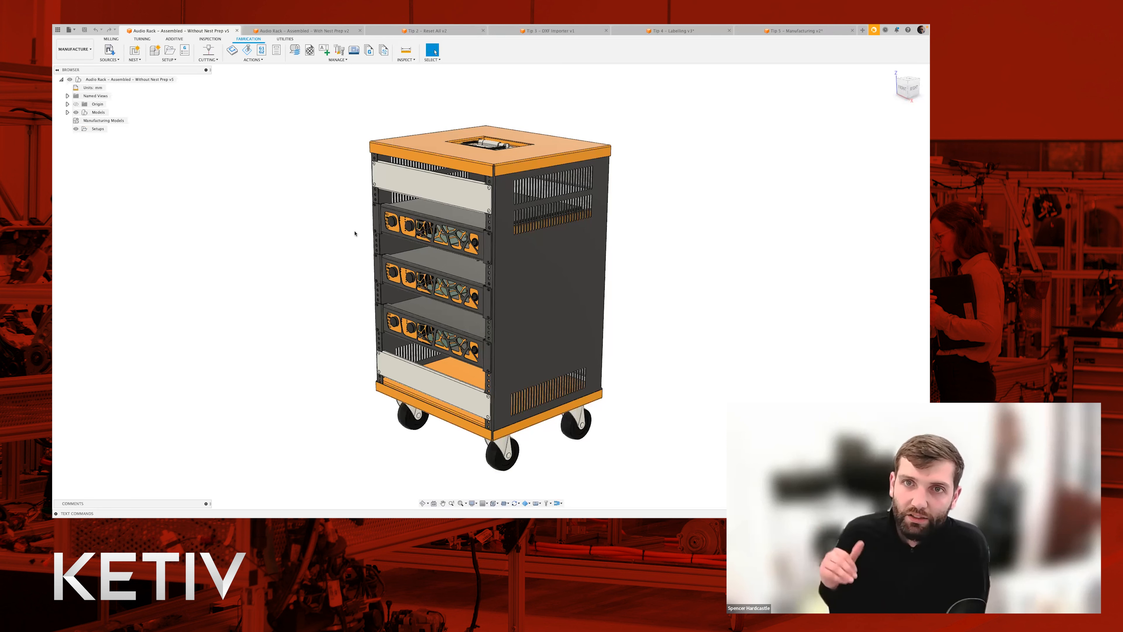
shift+middle_drag(292, 209, 294, 210)
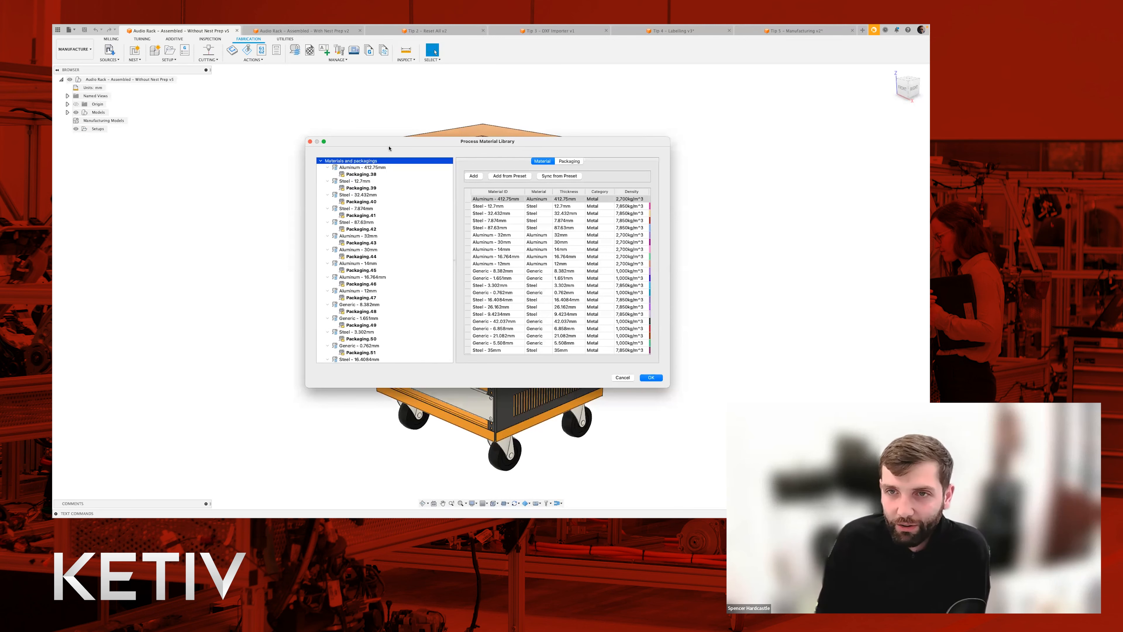
- Review the materials and thicknesses listed in the process material library of the rack without nest preparation
drag(391, 149, 405, 187)
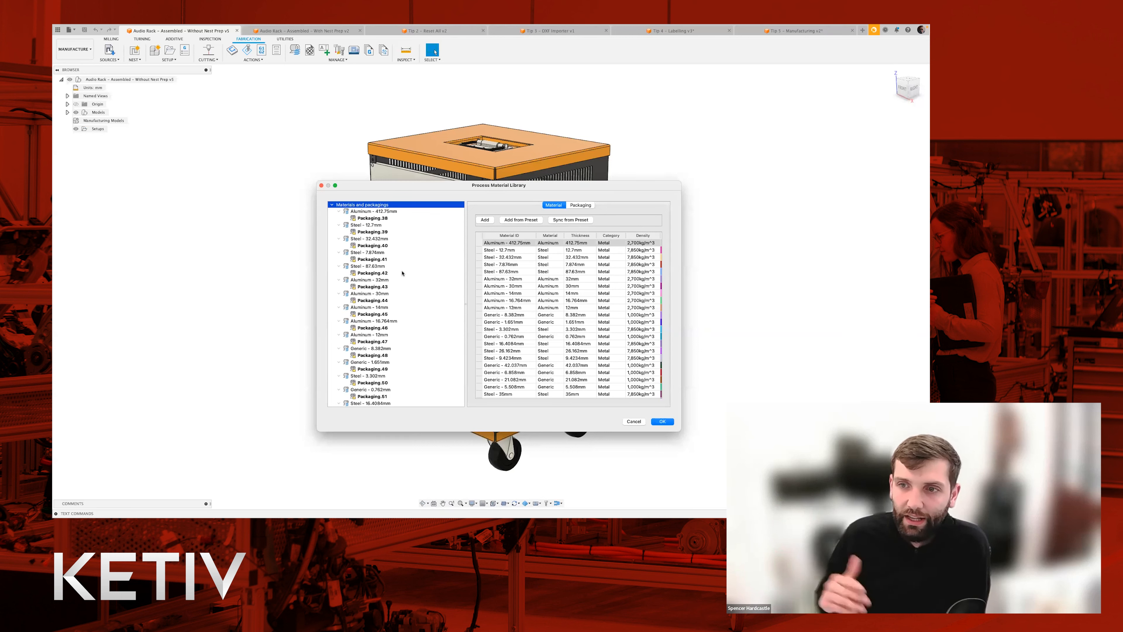
scroll(500, 315, down, 5)
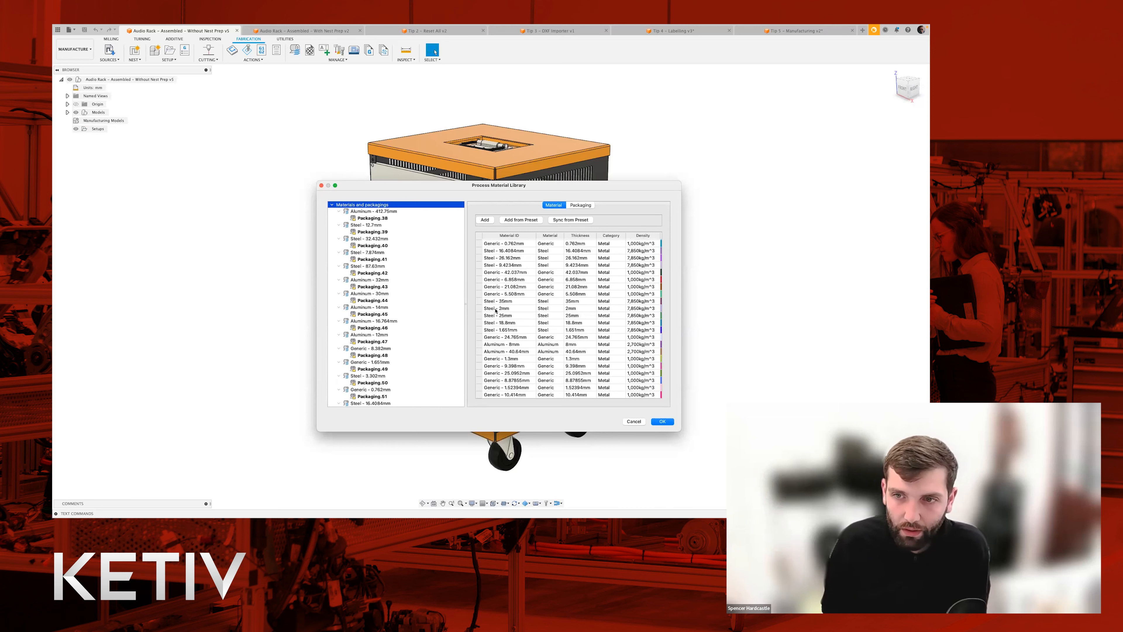
scroll(514, 311, up, 3)
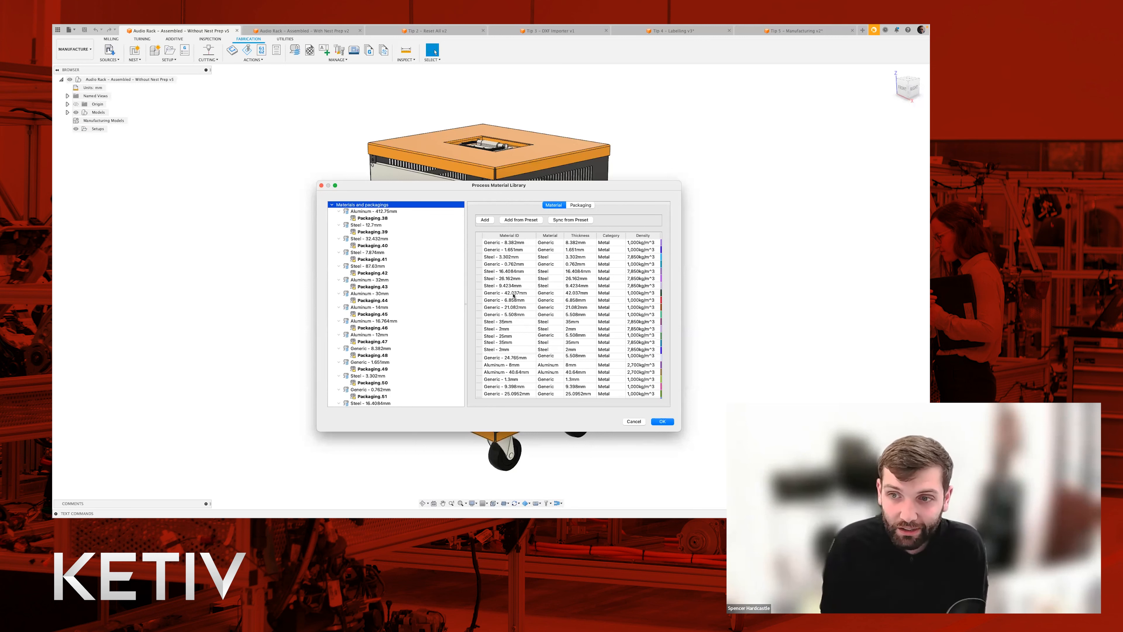
scroll(496, 295, up, 3)
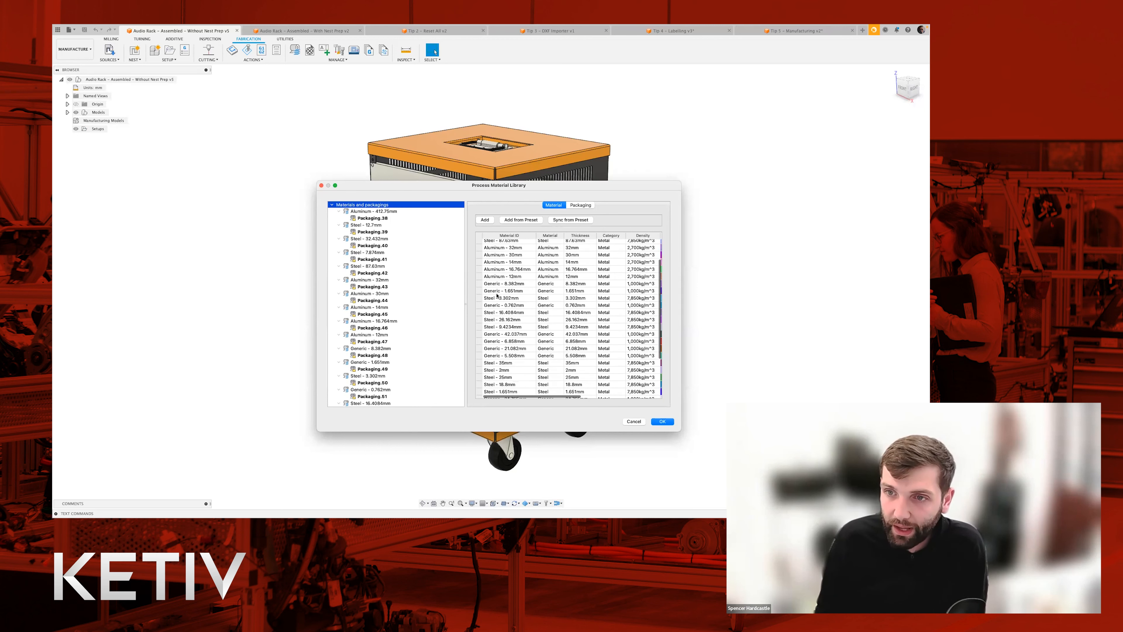
scroll(505, 291, up, 2)
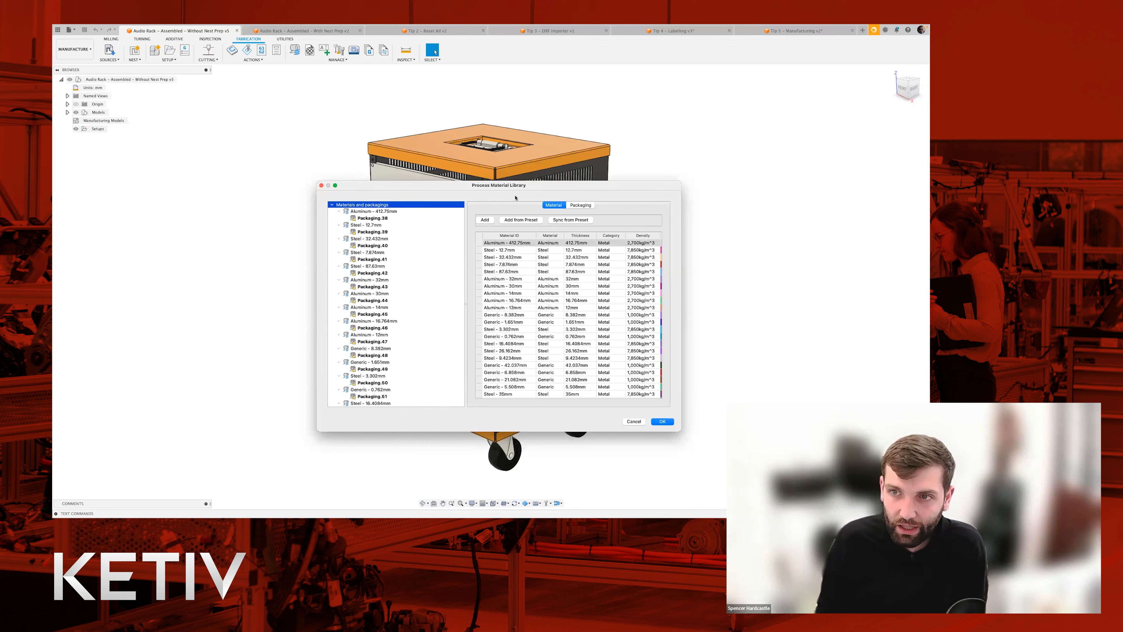
drag(515, 191, 698, 155)
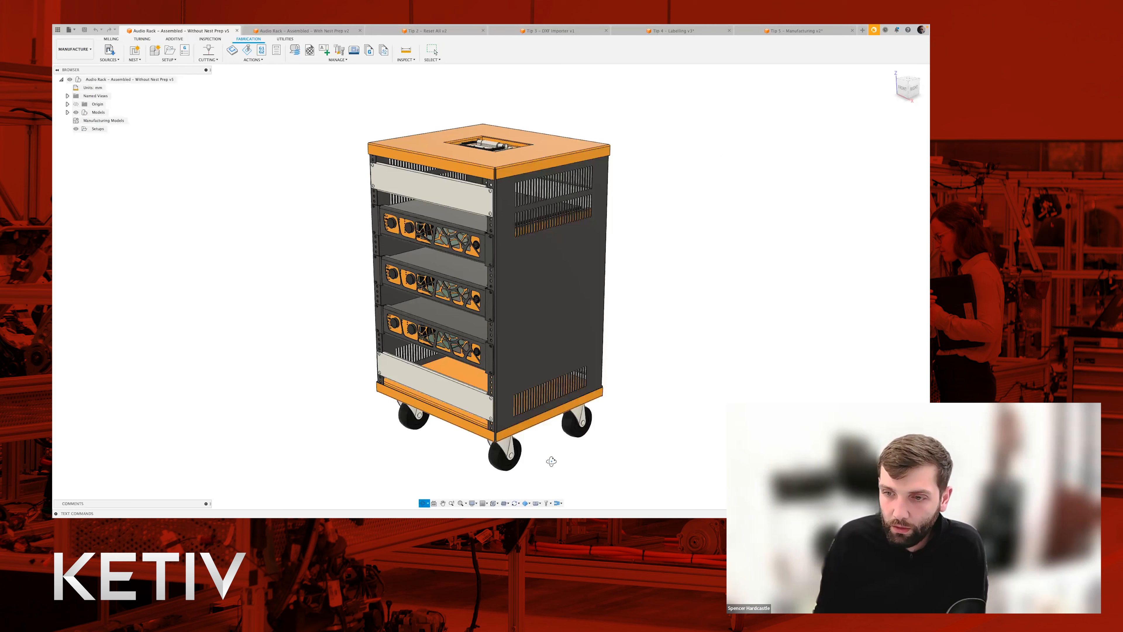
shift+middle_drag(551, 459, 526, 437)
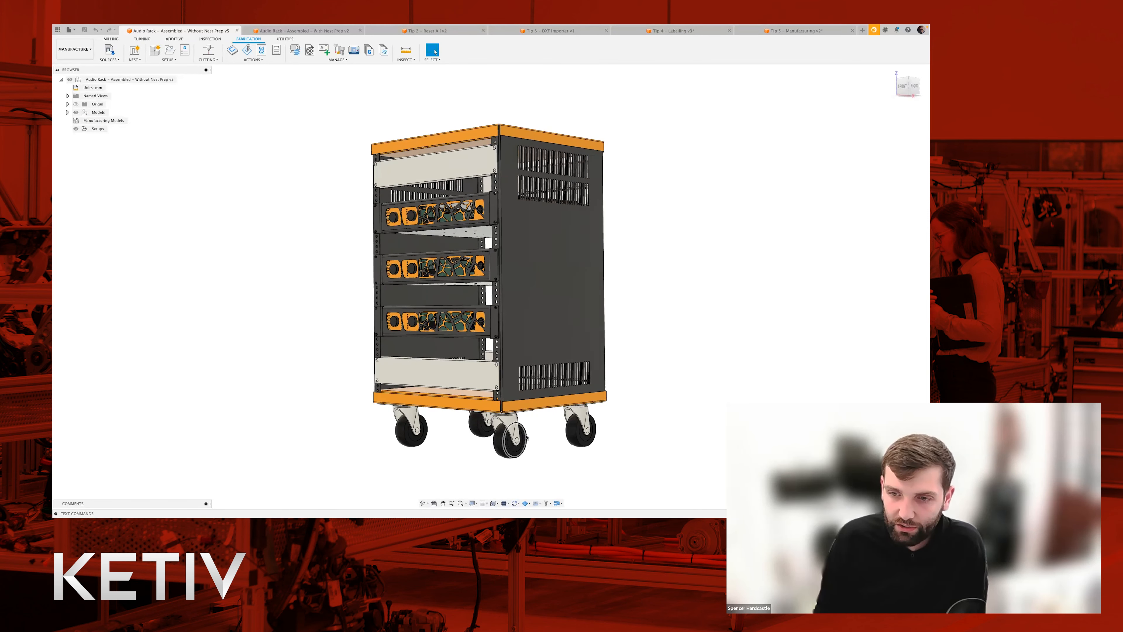
click(526, 437)
click(534, 463)
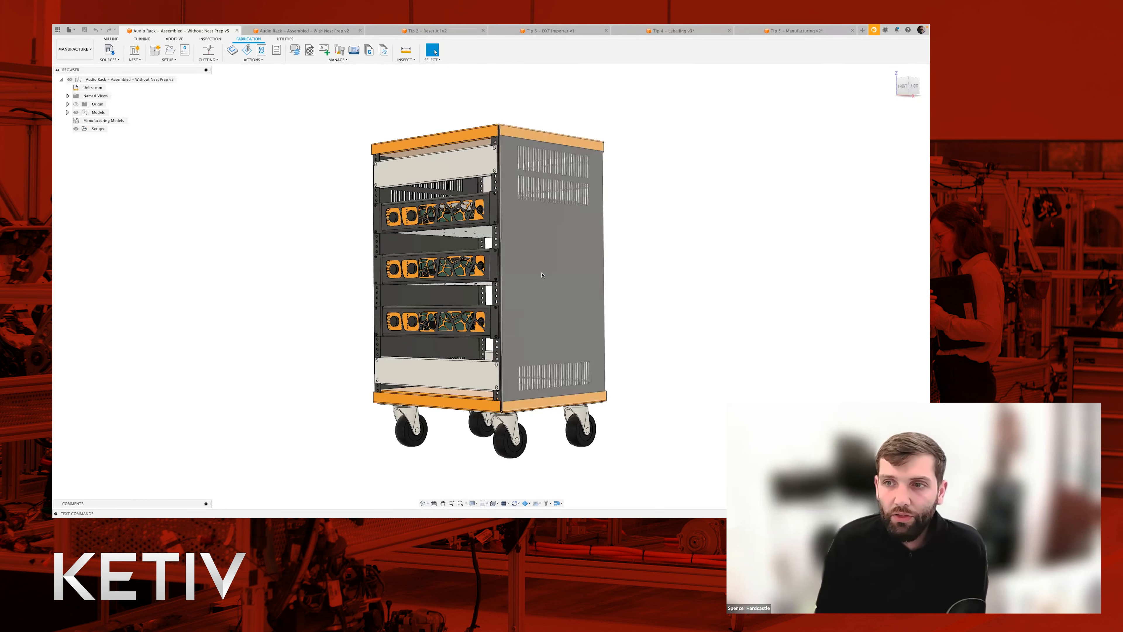
shift+middle_drag(647, 185, 645, 202)
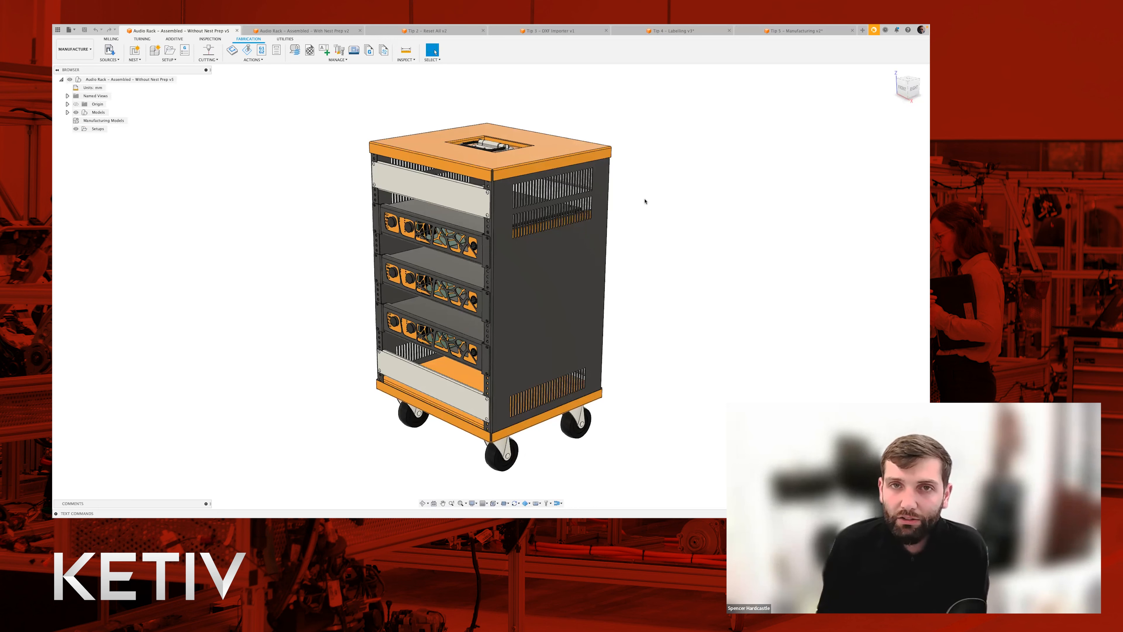
- Reopen the process material library, look through its full list, and leave without changes
click(294, 49)
scroll(565, 292, down, 5)
scroll(565, 292, up, 5)
click(623, 378)
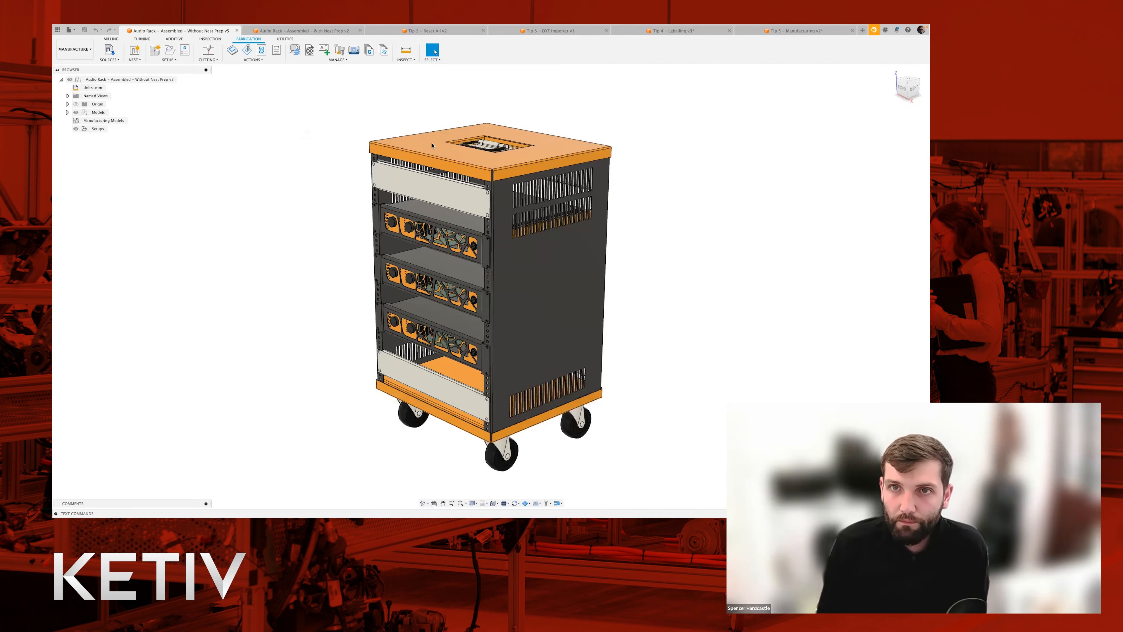
- Switch to the Audio Rack - Assembled - With Nest Prep document and check its process material library without changes
click(304, 31)
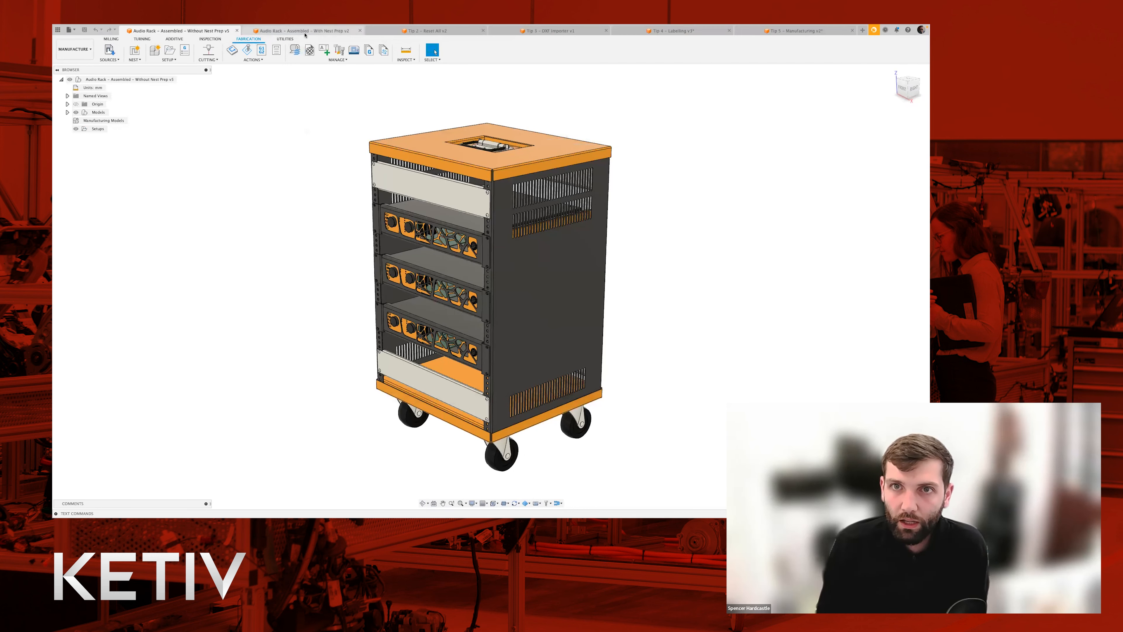
shift+scroll(321, 188, down, 10)
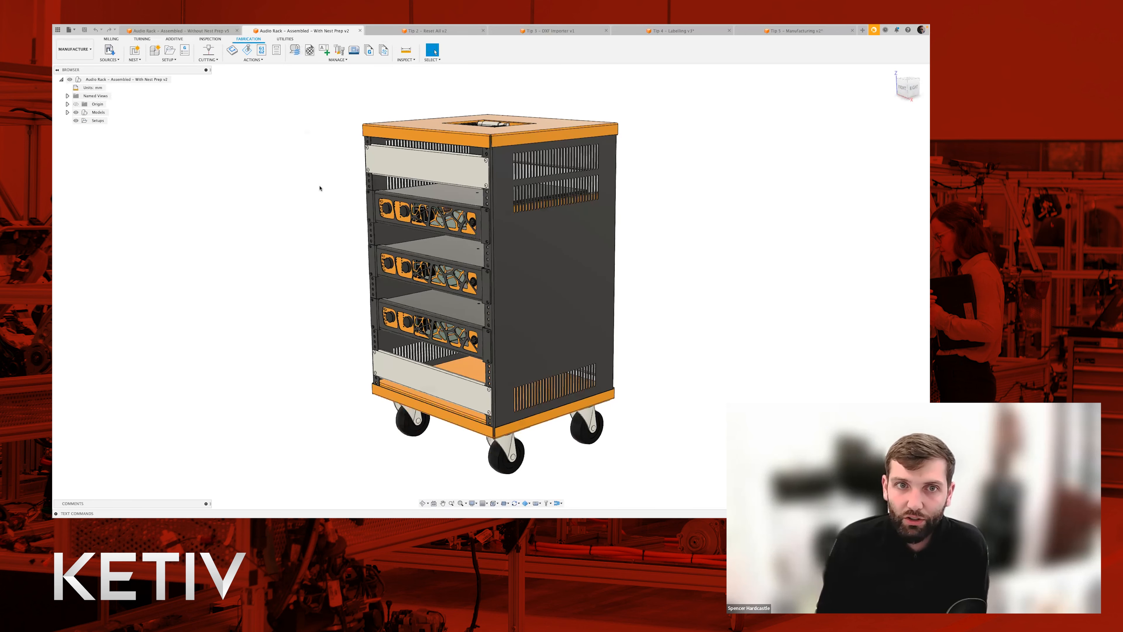
click(296, 50)
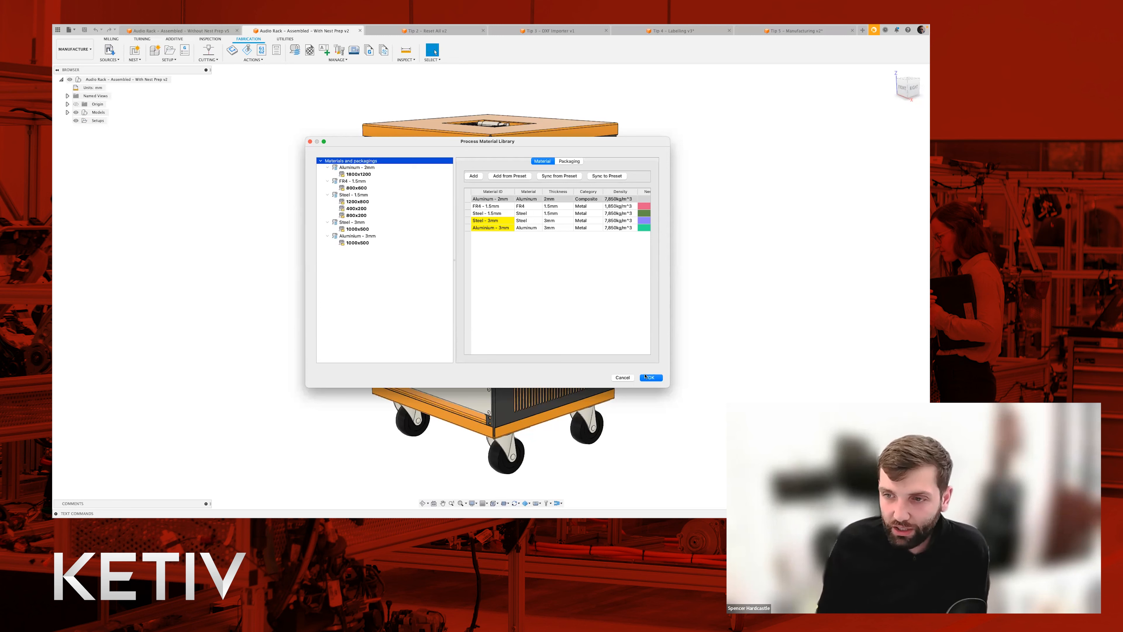
click(623, 377)
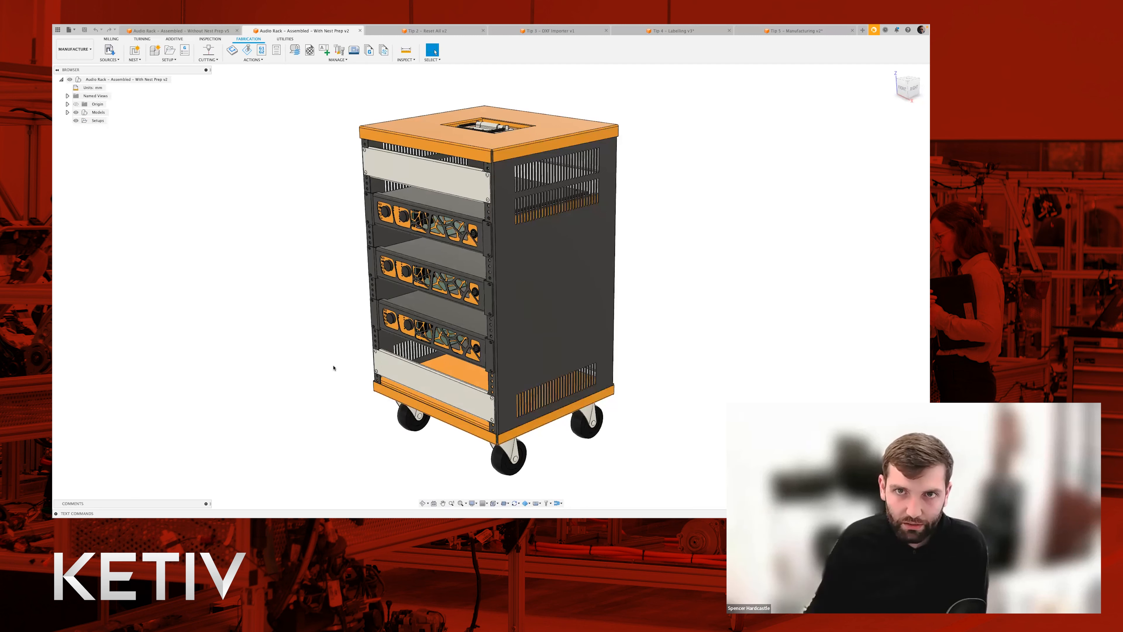
- Examine the FR4 - 1.5mm entry and the general and nesting settings of Aluminum - 2mm in the process material library
click(295, 50)
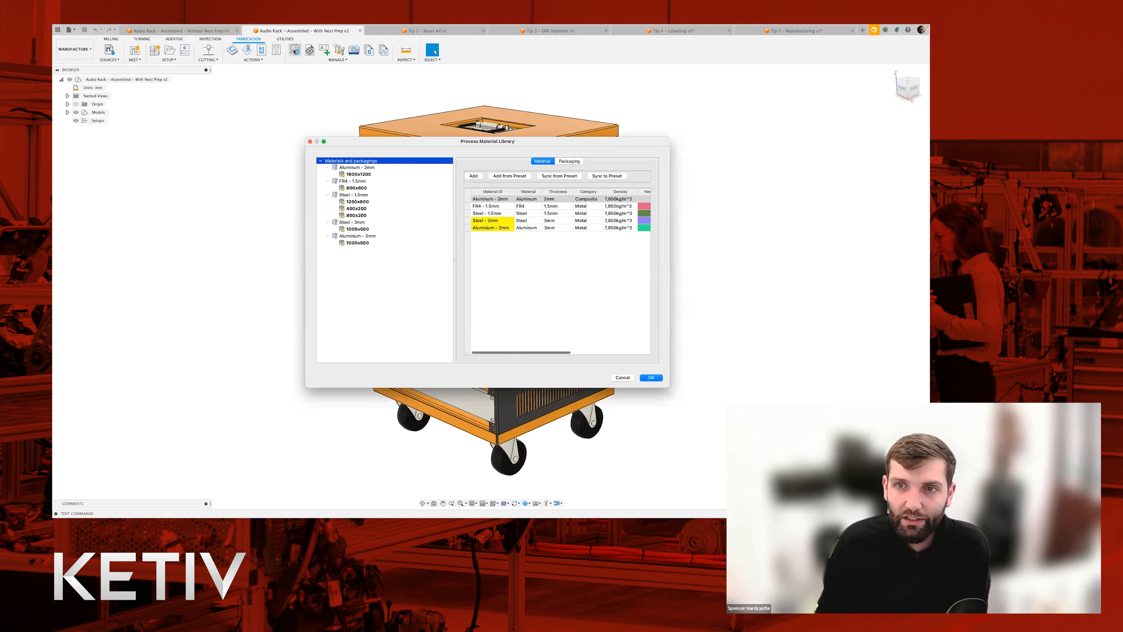
double_click(496, 206)
double_click(525, 206)
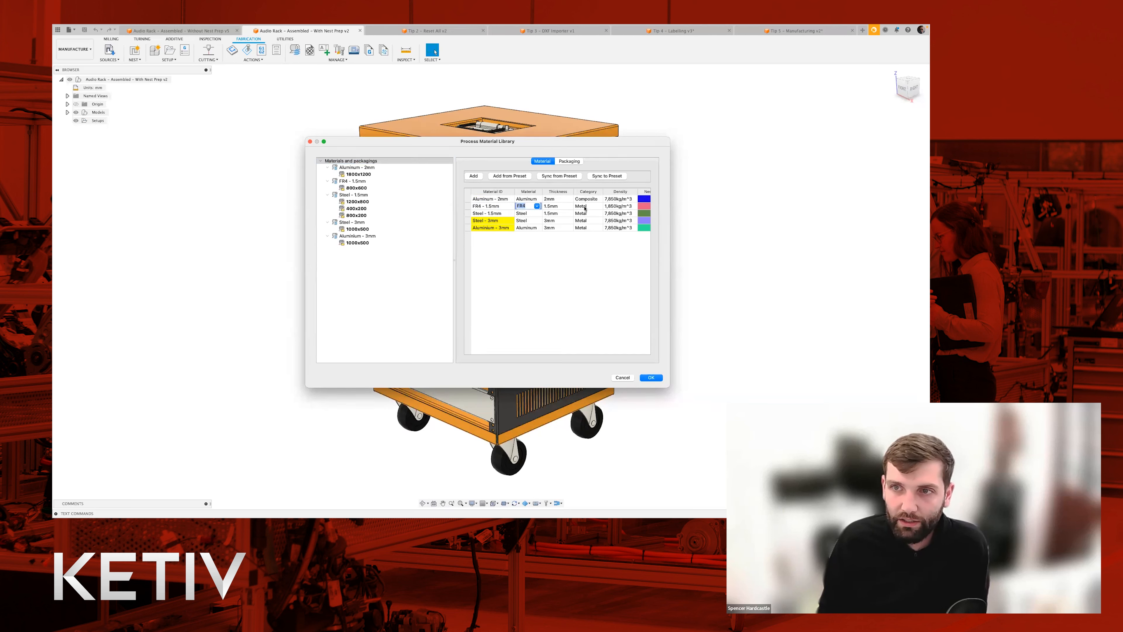
click(365, 168)
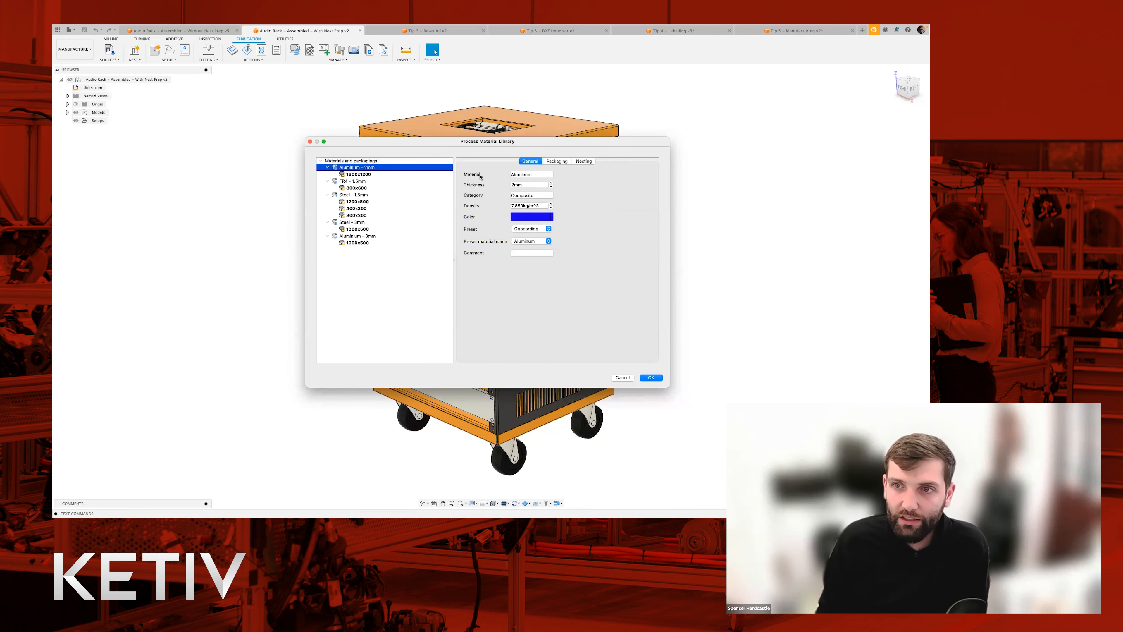
click(578, 162)
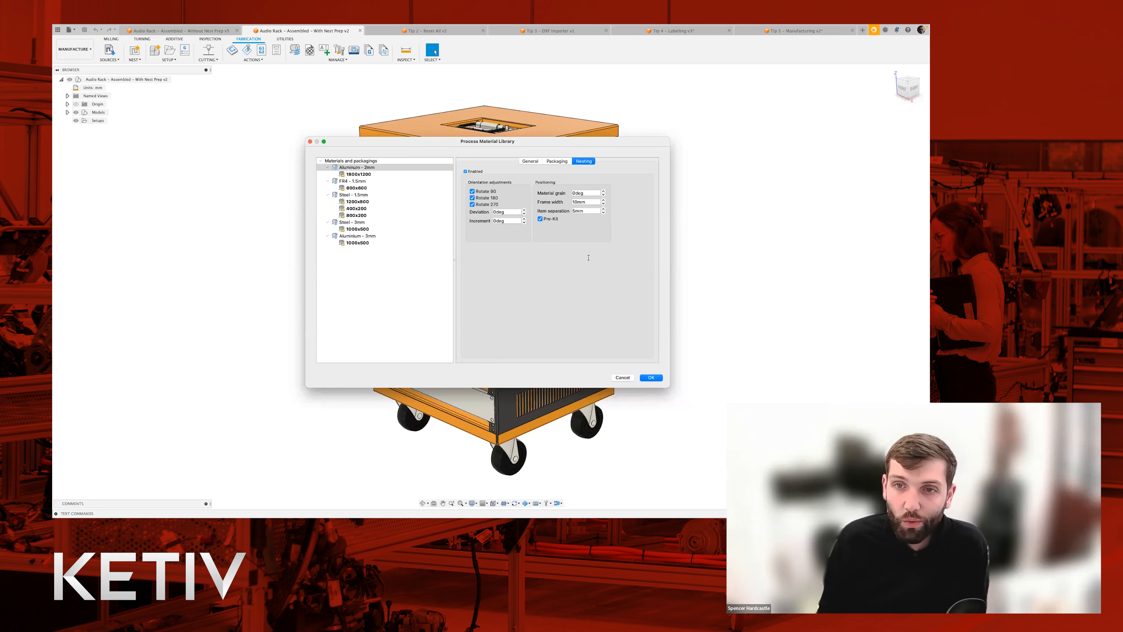
double_click(376, 162)
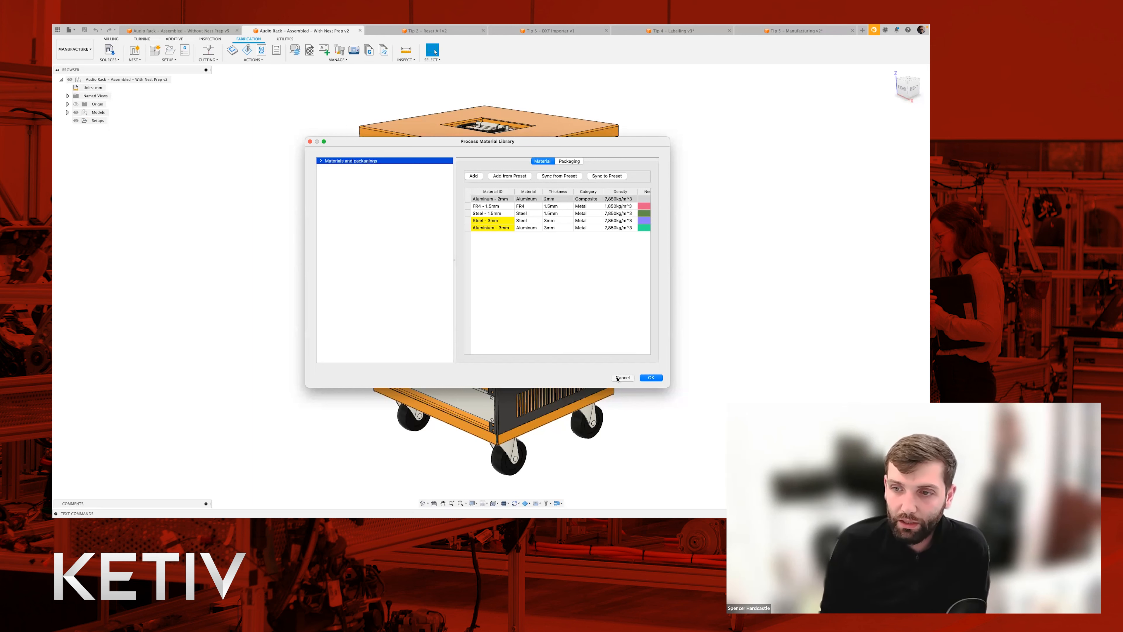
click(621, 378)
- Widen the Nest Material column in Component Sources, inspect the Board (2) nest settings and part previews, and cancel
shift+middle_drag(341, 251, 341, 253)
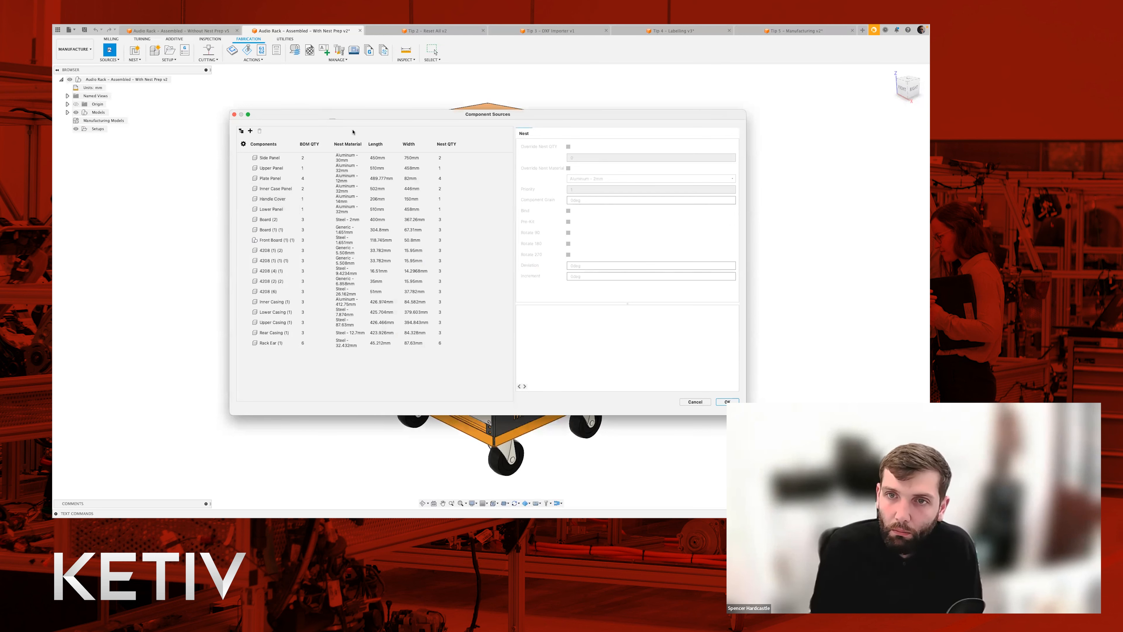
drag(367, 145, 388, 145)
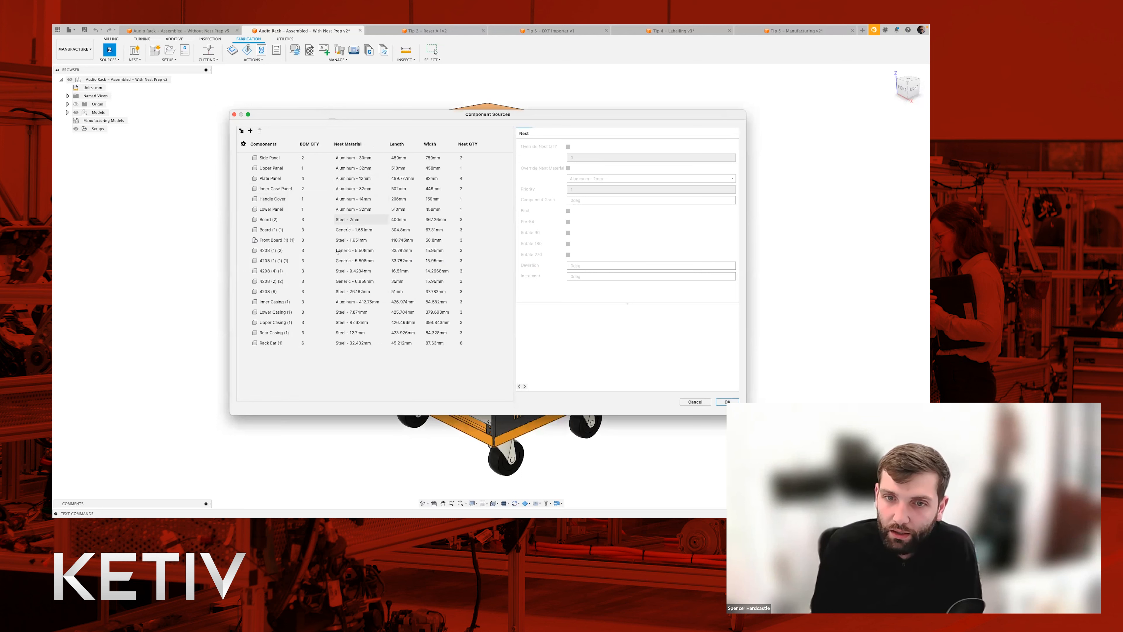
click(269, 221)
click(357, 223)
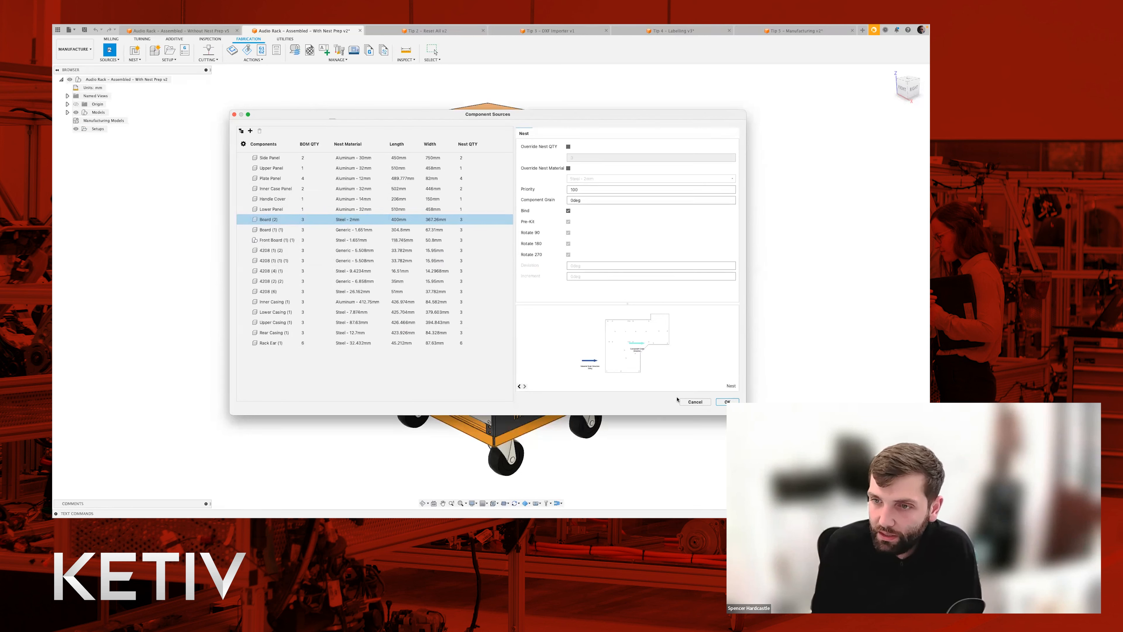
click(519, 387)
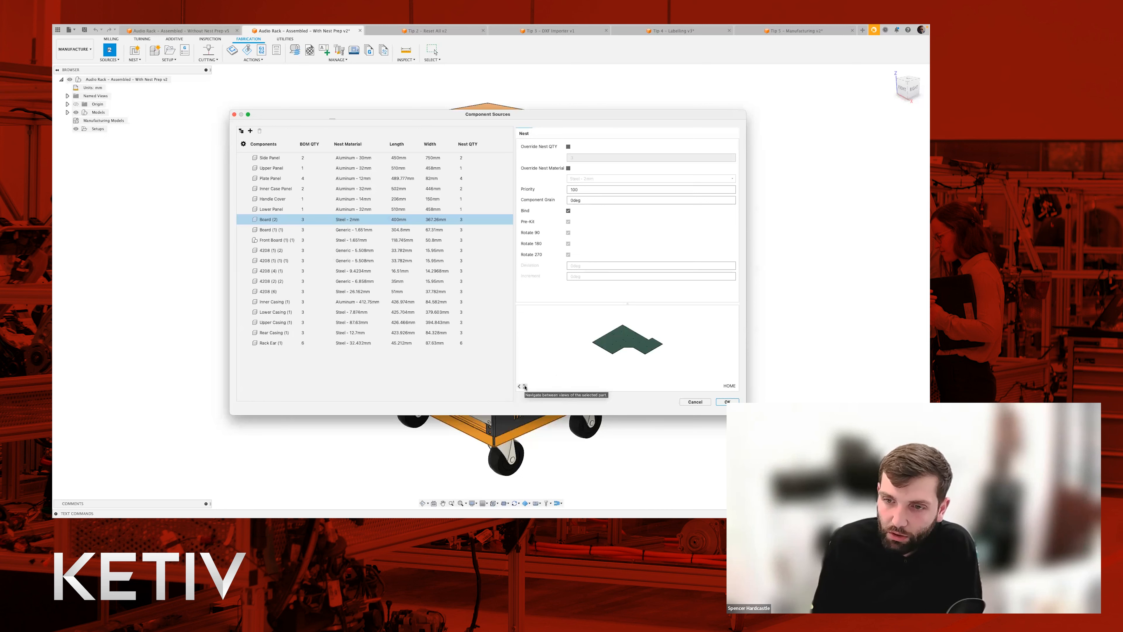
click(525, 387)
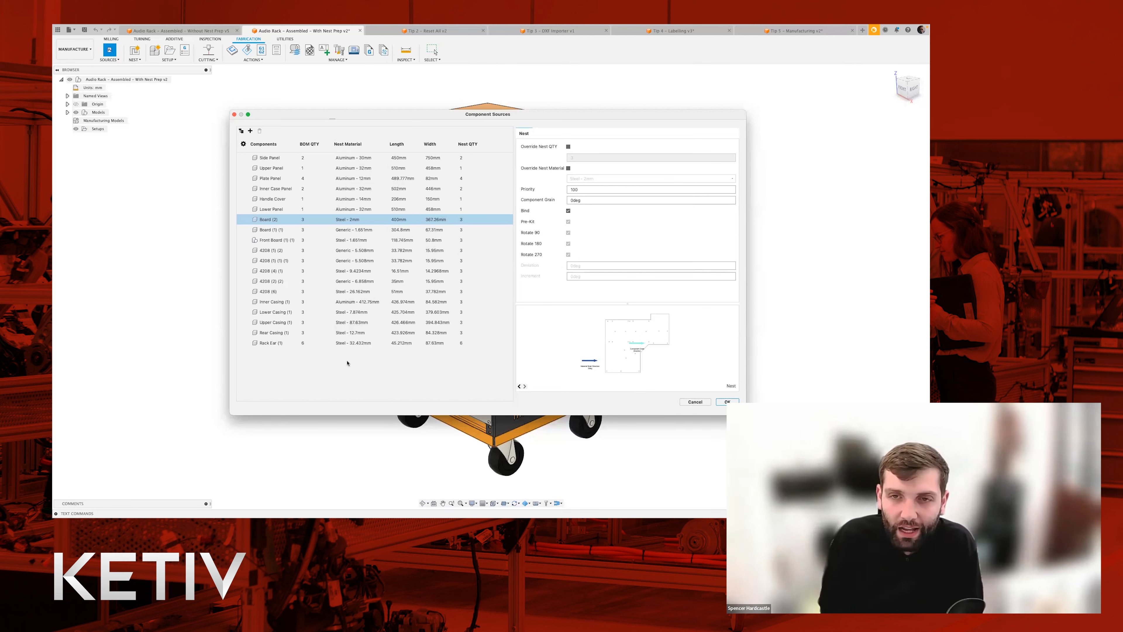
click(695, 402)
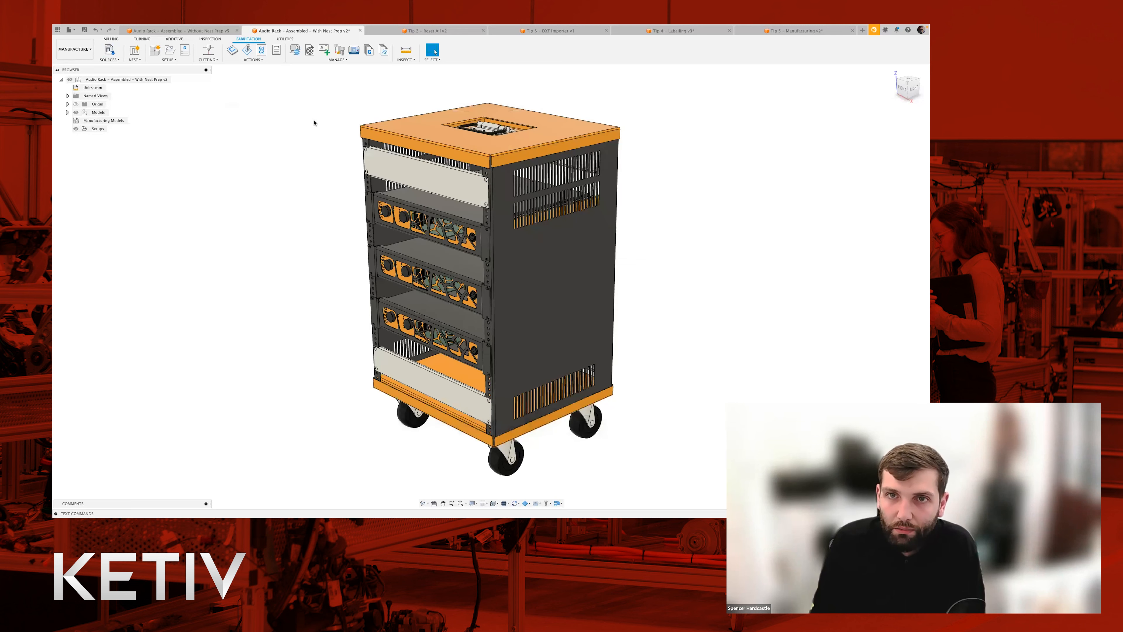
- Synchronize all materials in the process material library from the preset
click(296, 50)
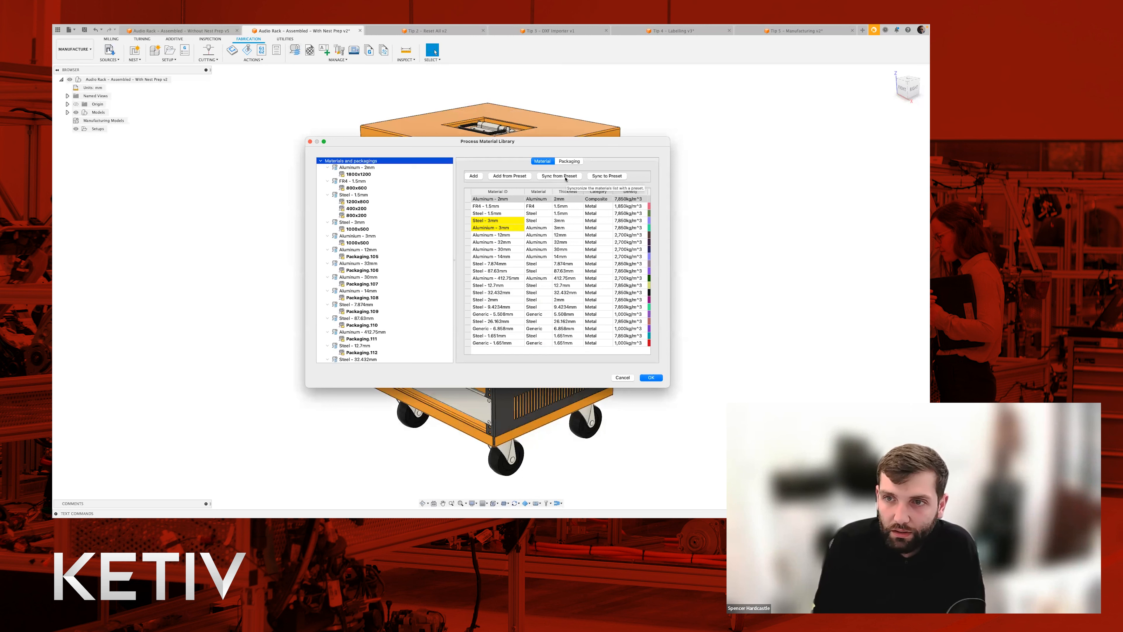
click(548, 177)
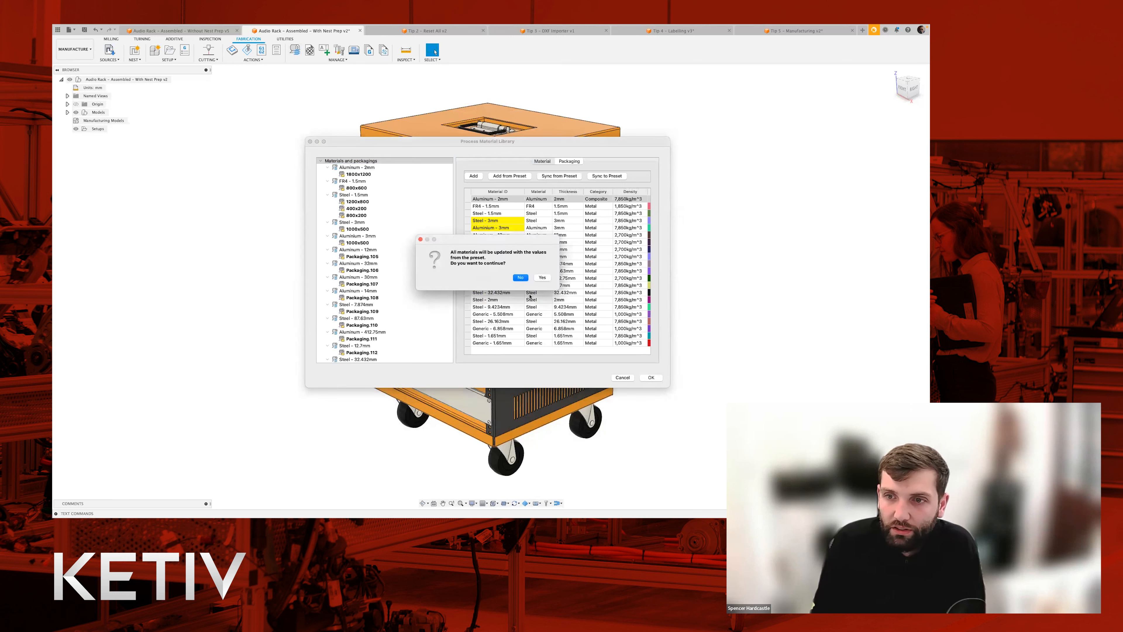
click(542, 277)
- Look through the materials that the Onboarding preset offers for adding to the library, and cancel without adding any
click(510, 176)
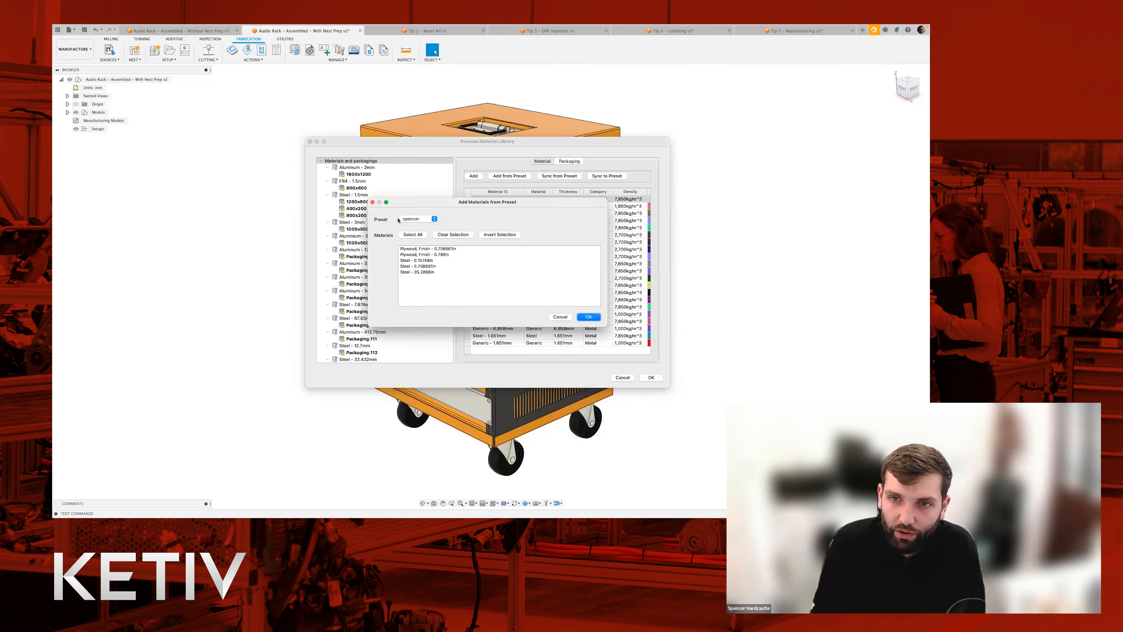
click(422, 219)
click(468, 224)
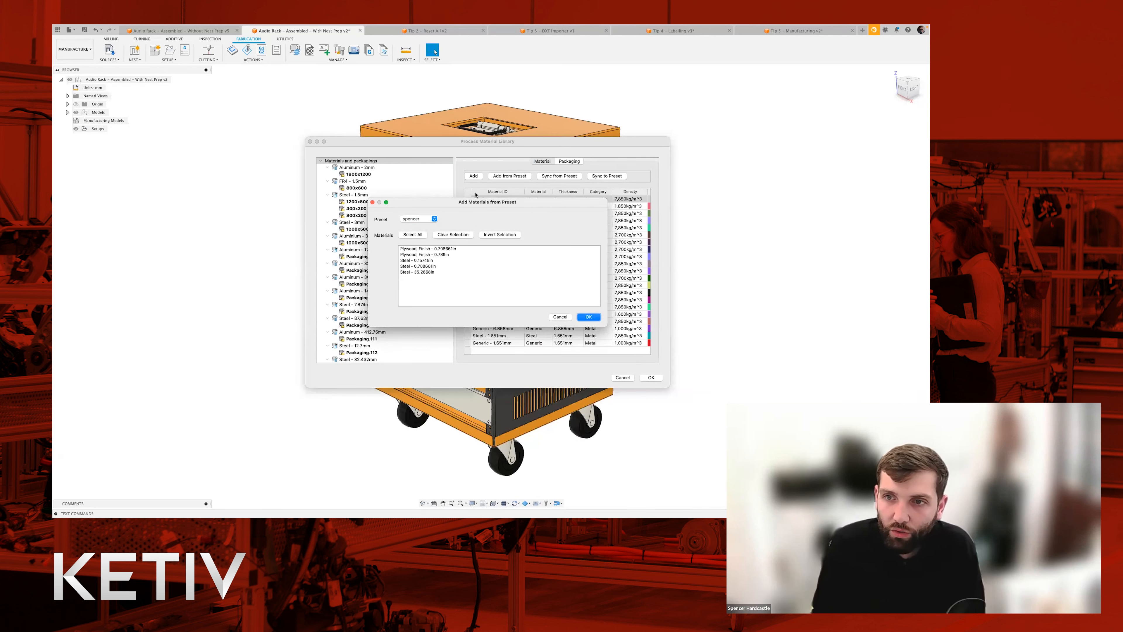
click(420, 219)
click(415, 208)
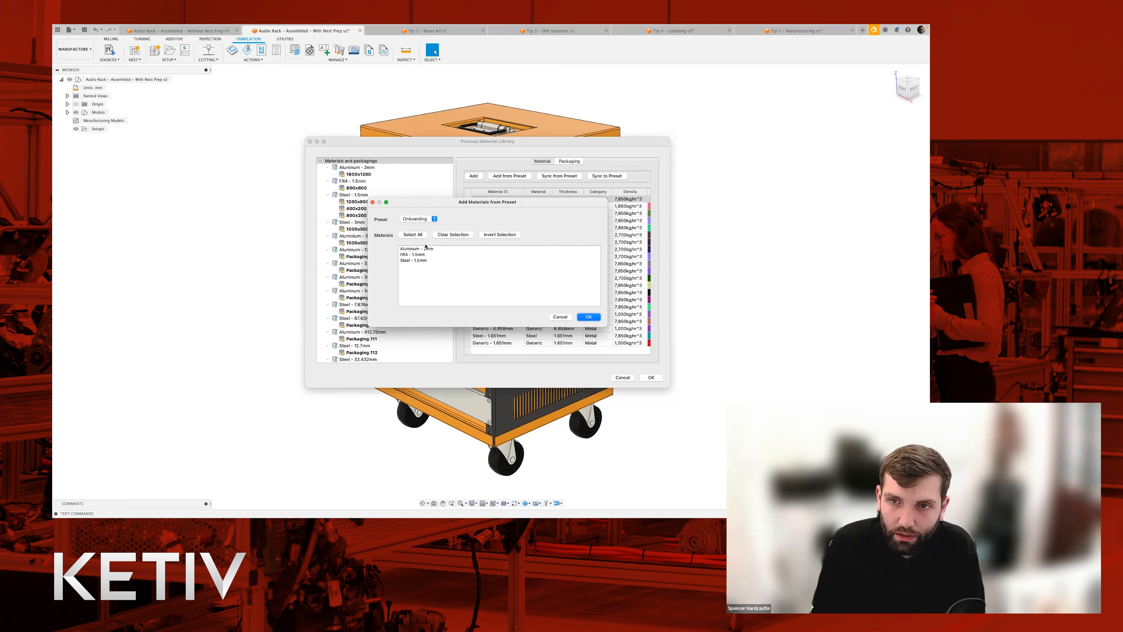
click(555, 318)
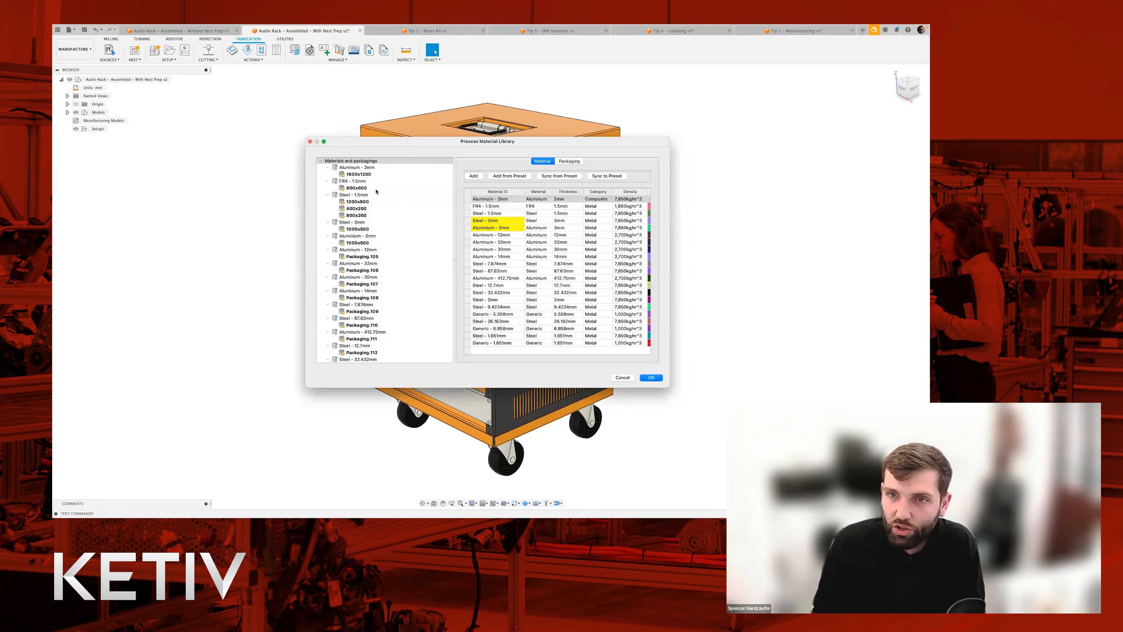
- Examine the nesting settings of Aluminum - 2mm and cancel the process material library
double_click(352, 168)
click(583, 161)
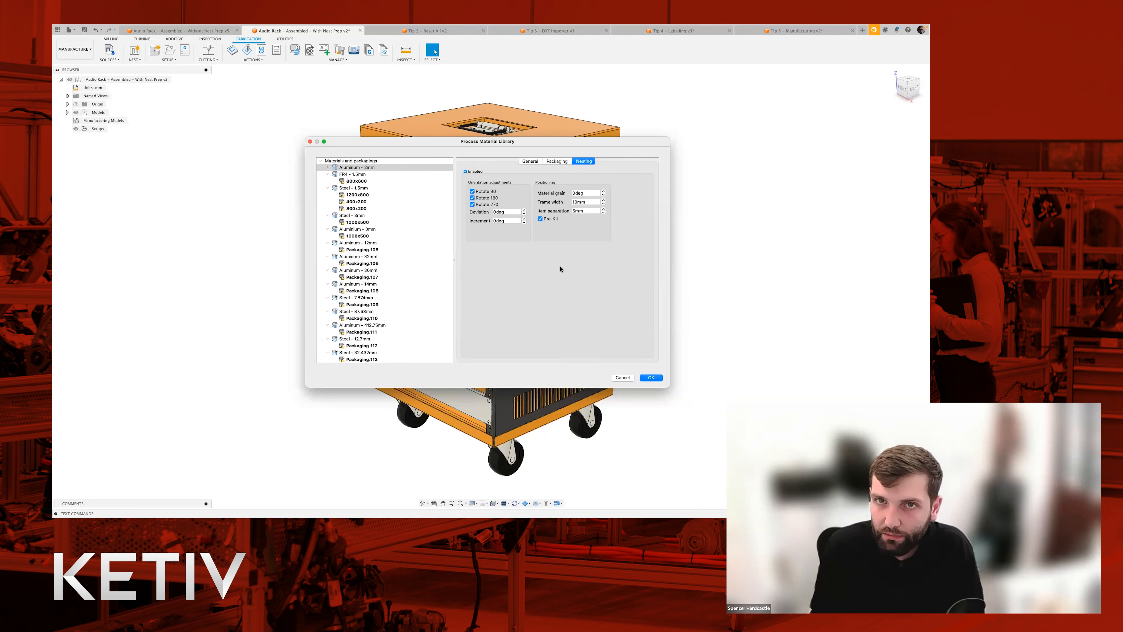
click(623, 378)
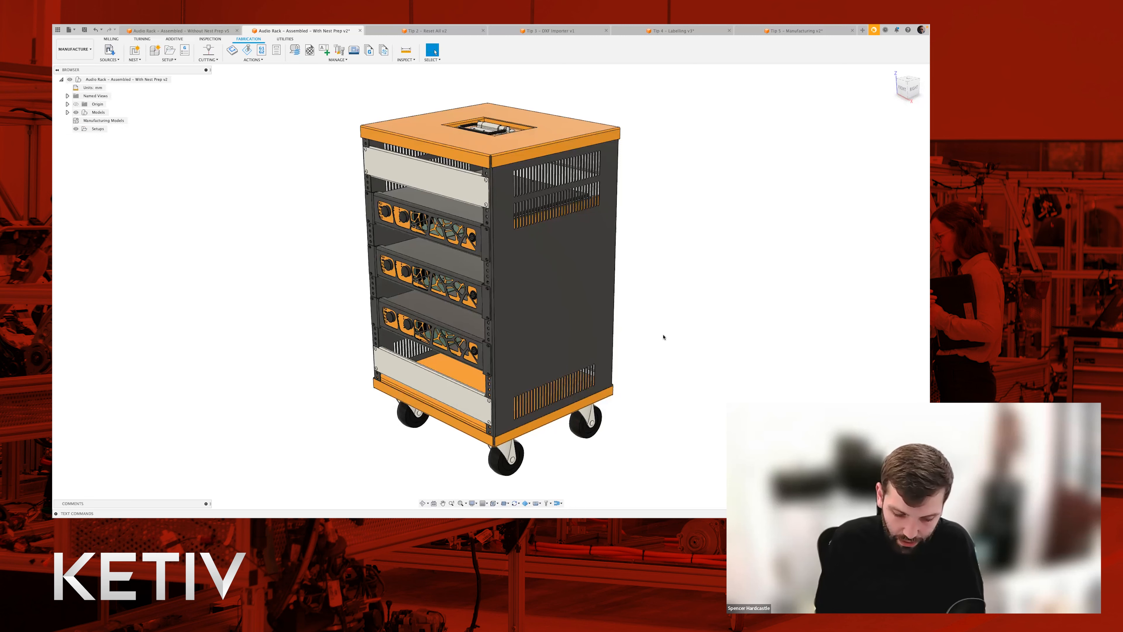
key(ctrl+Left)
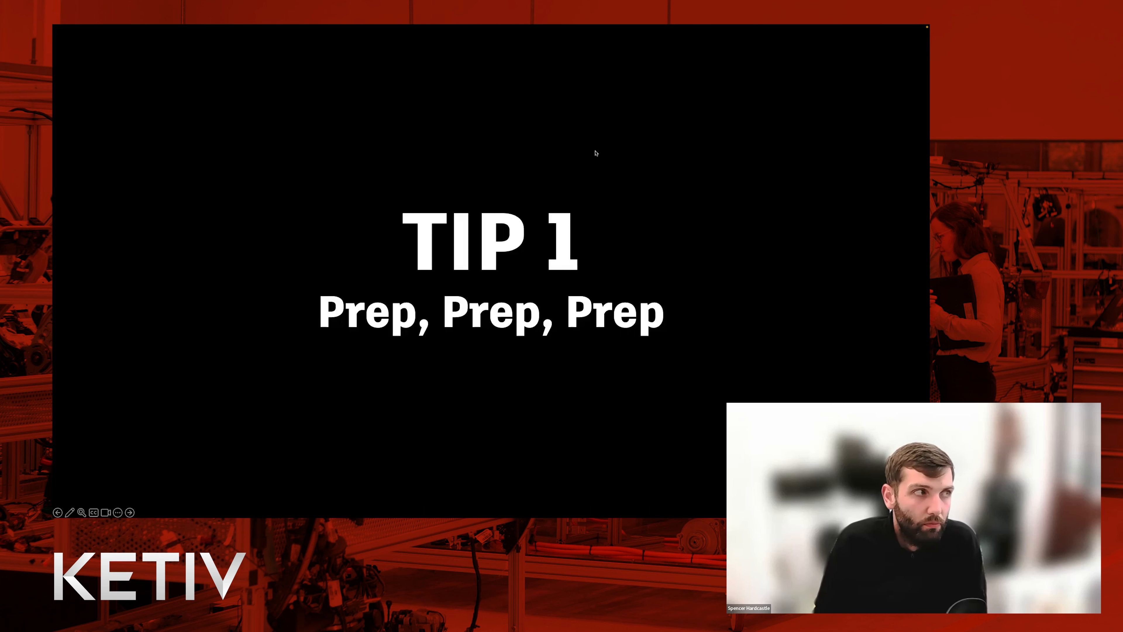
click(601, 225)
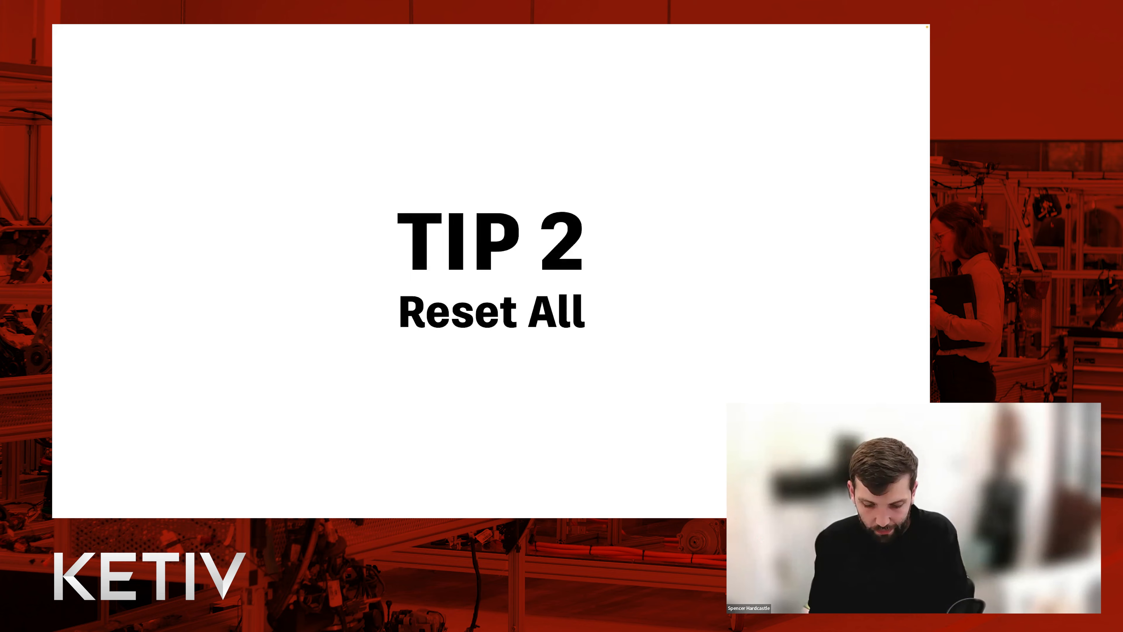
key(ctrl+Right)
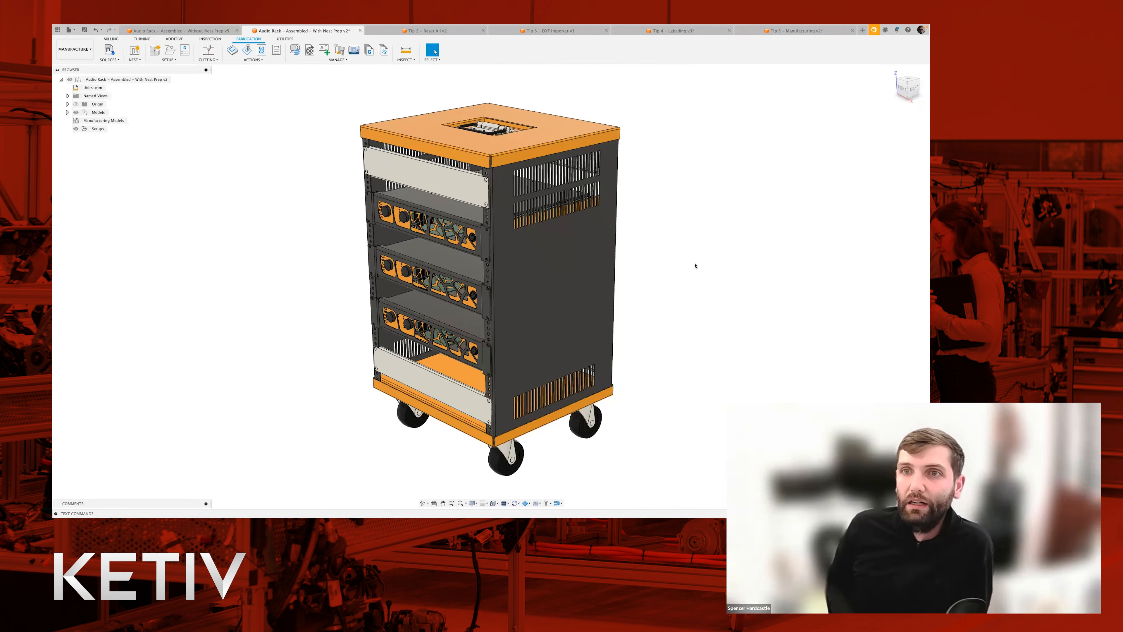
- Switch to the Tip 2 - Reset All document, open its component sources, and check them against the rack model
click(433, 34)
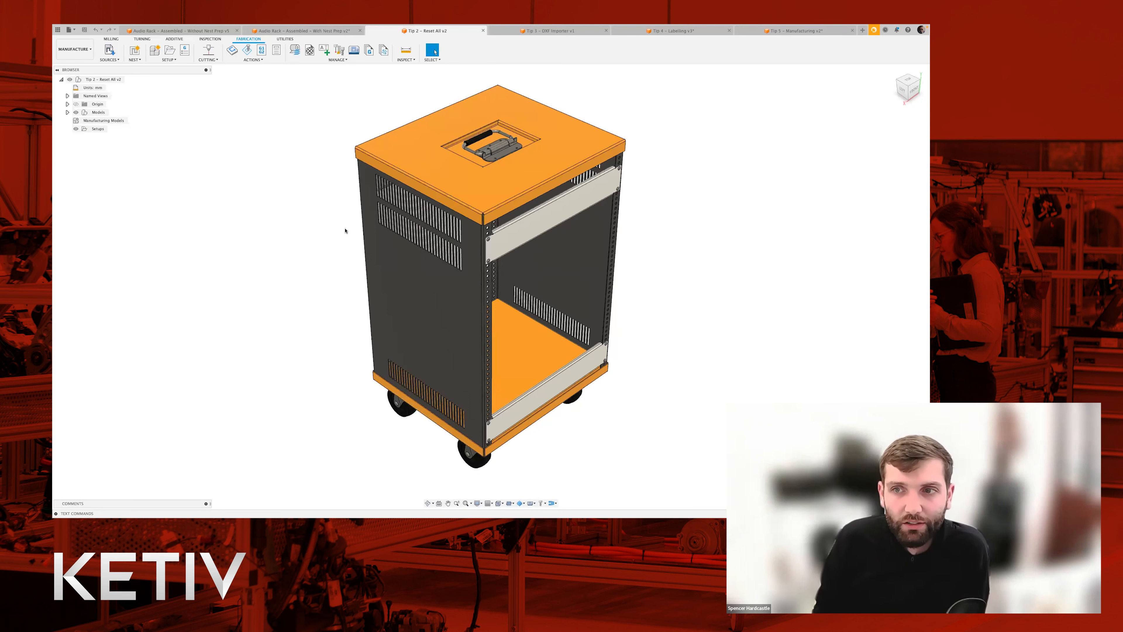
shift+middle_drag(339, 228, 291, 229)
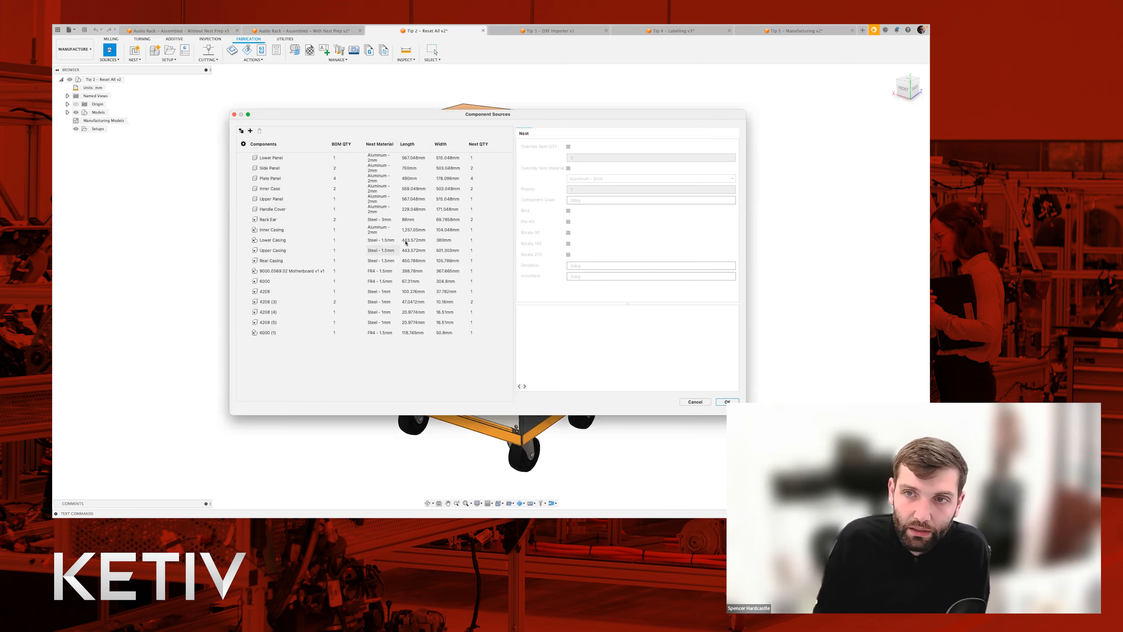
drag(447, 114, 464, 401)
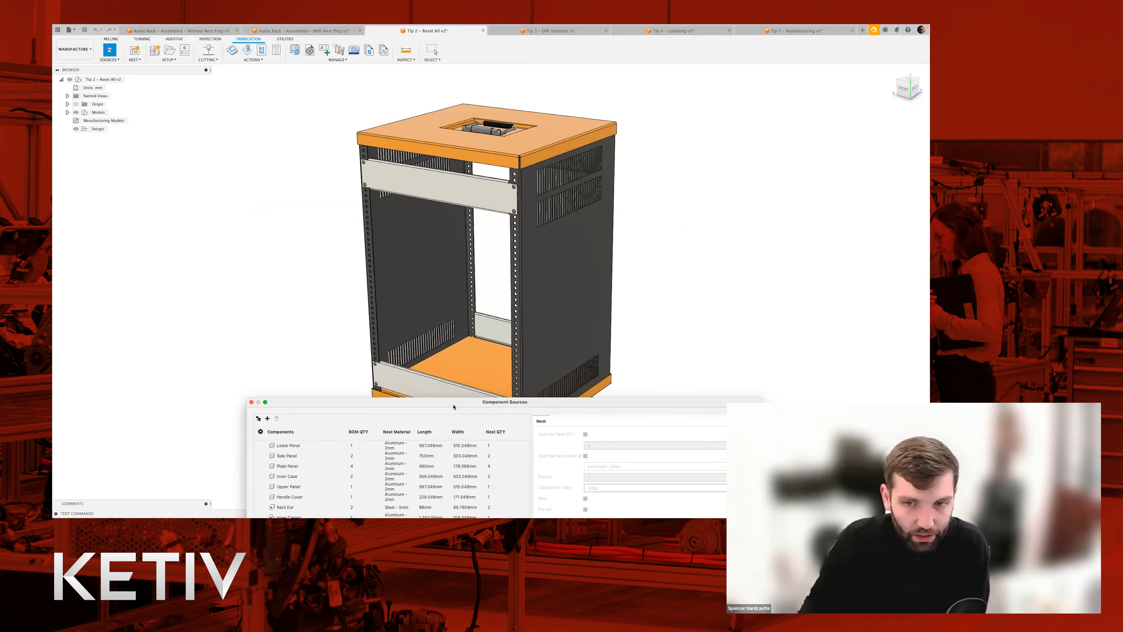
drag(454, 406, 407, 148)
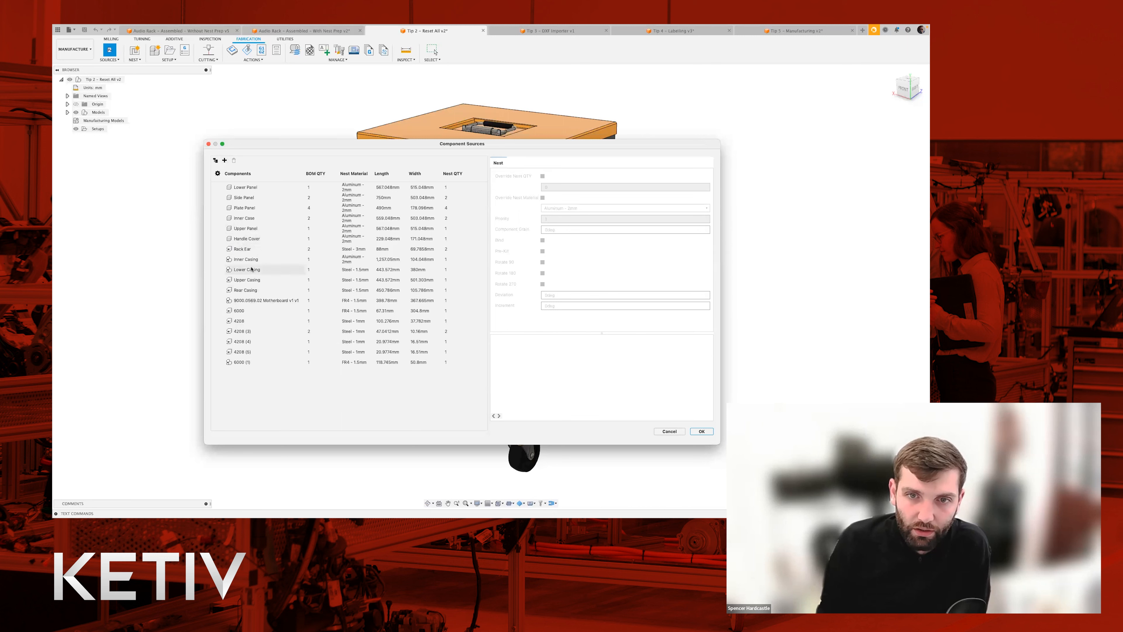
- Override the nest quantity of Plate Panel with 8
click(246, 207)
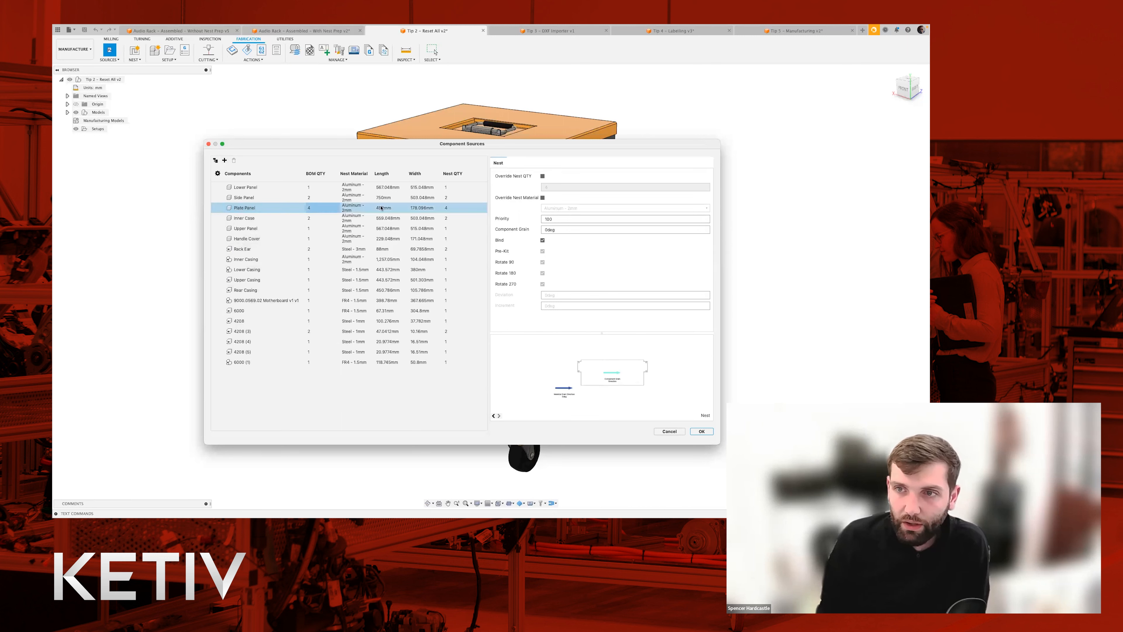
click(543, 177)
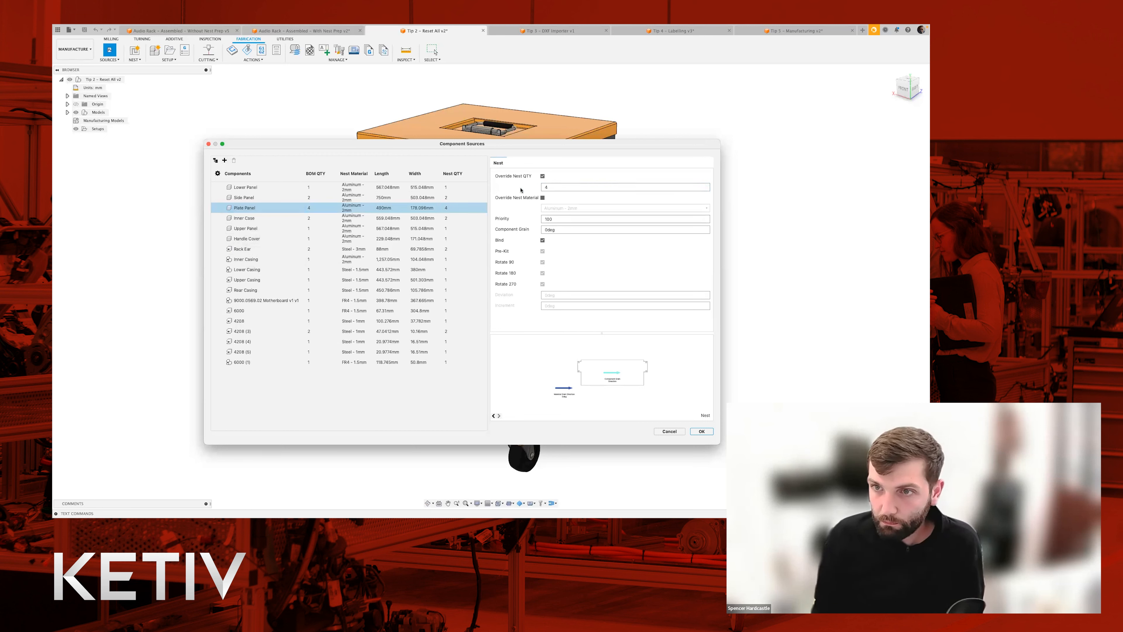
click(560, 188)
key(BackSpace)
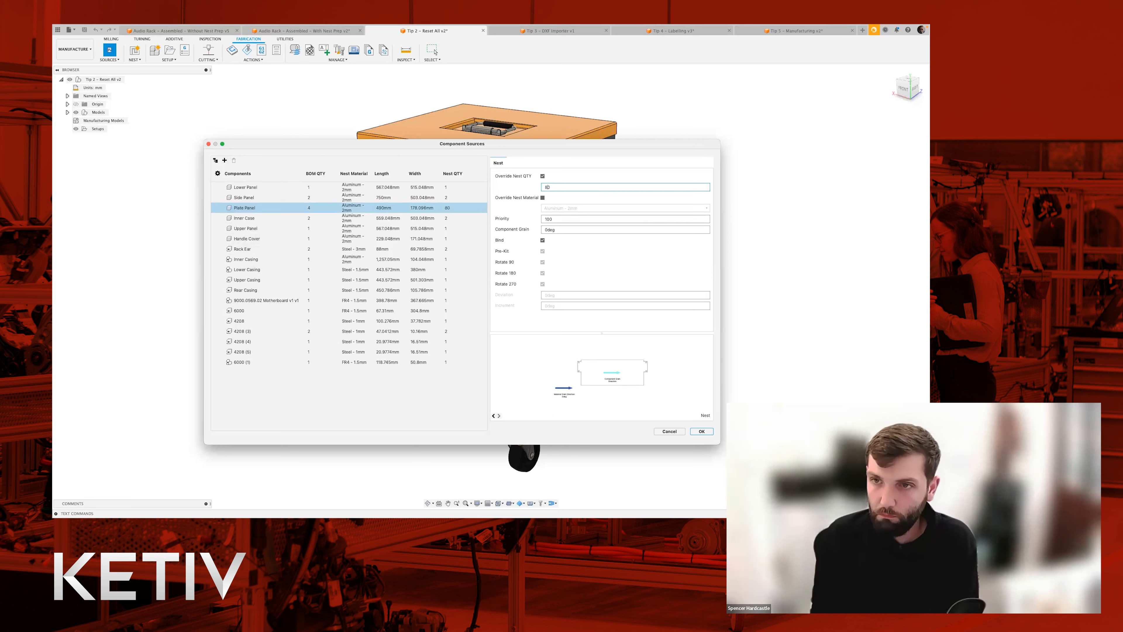
text(80)
key(BackSpace)
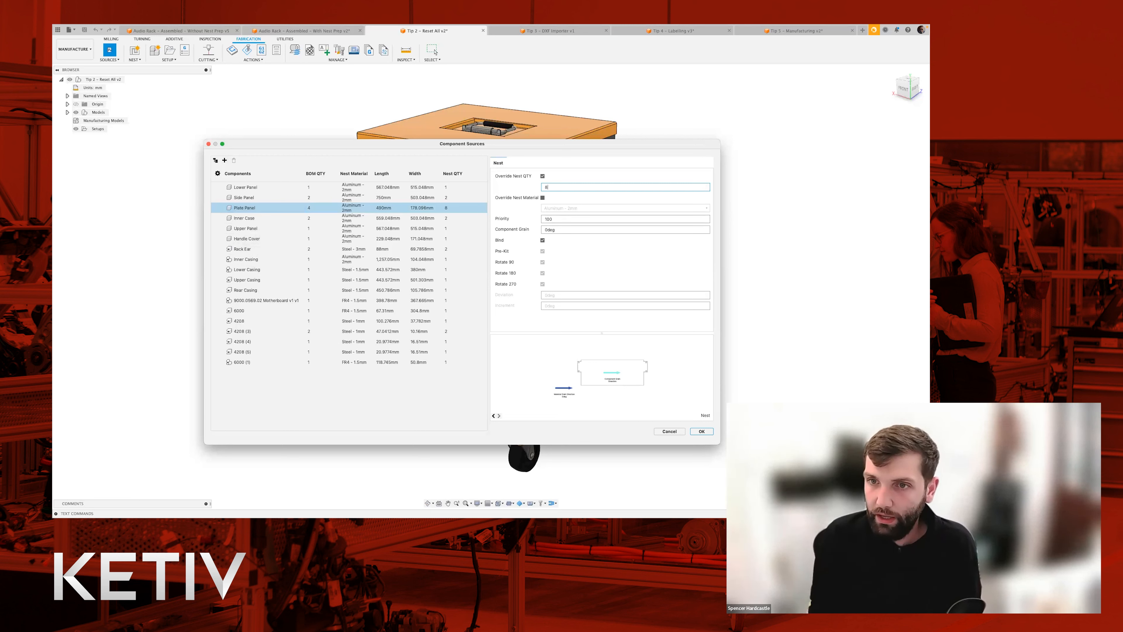
- Override the nest material of the components from Lower Casing through 6000 with FR4 - 1.5mm and accept the component sources
click(255, 274)
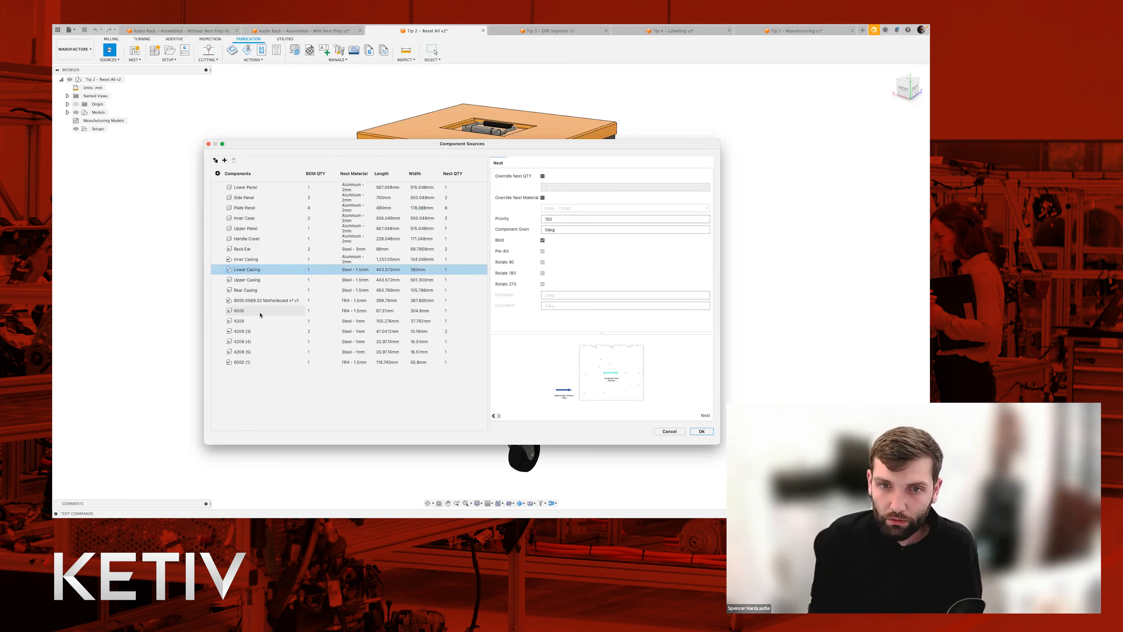
shift+click(260, 313)
click(543, 197)
click(551, 207)
click(706, 209)
click(706, 210)
click(706, 210)
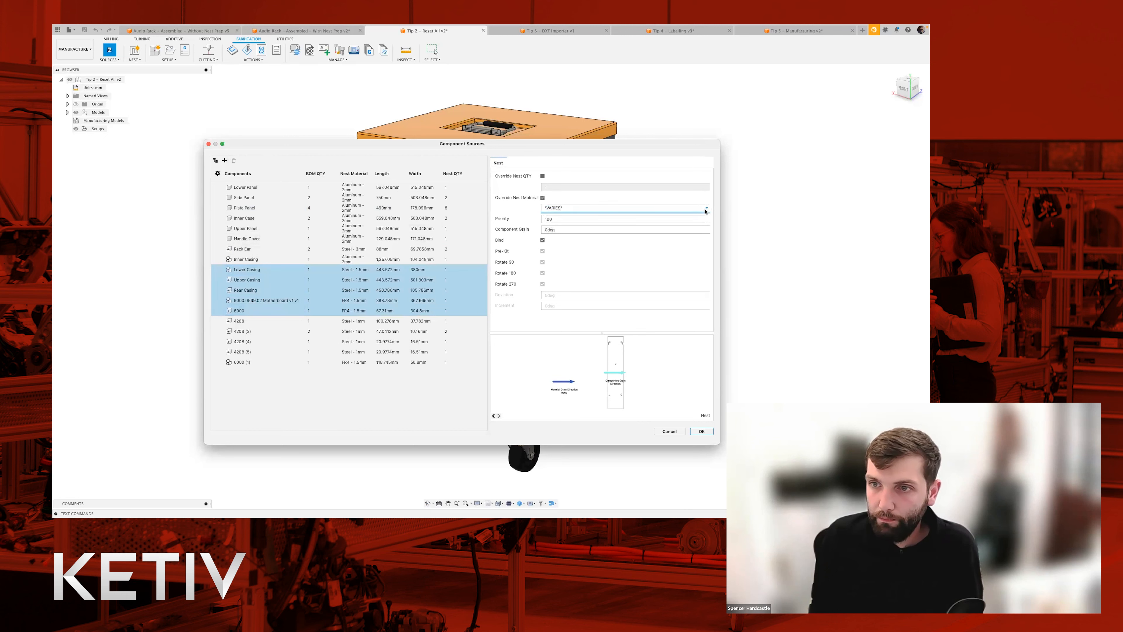
click(706, 211)
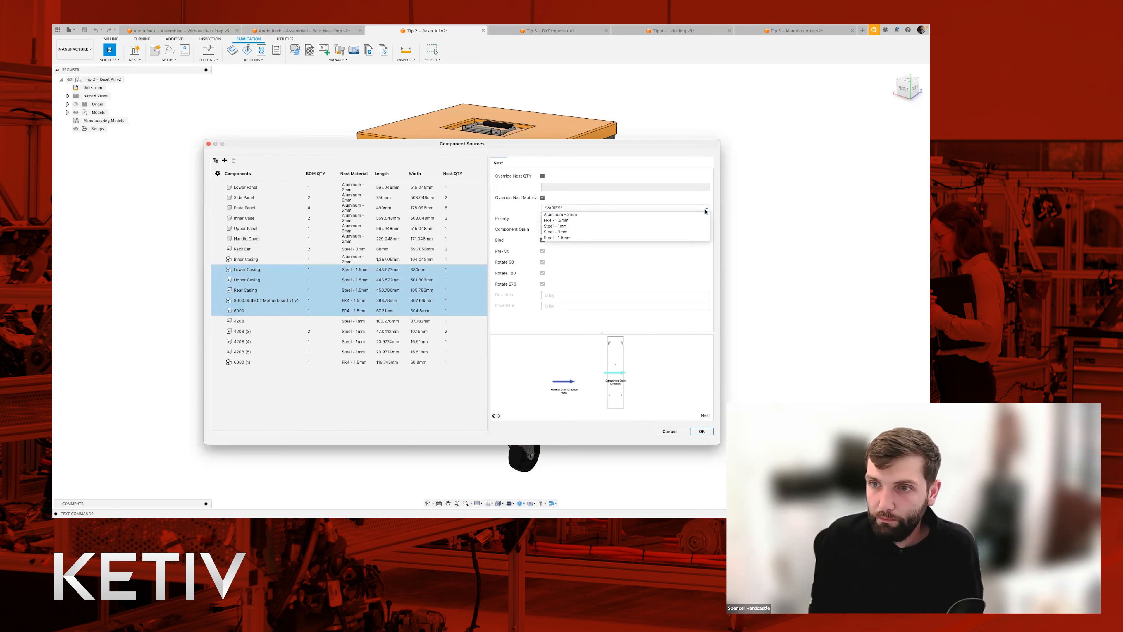
click(652, 221)
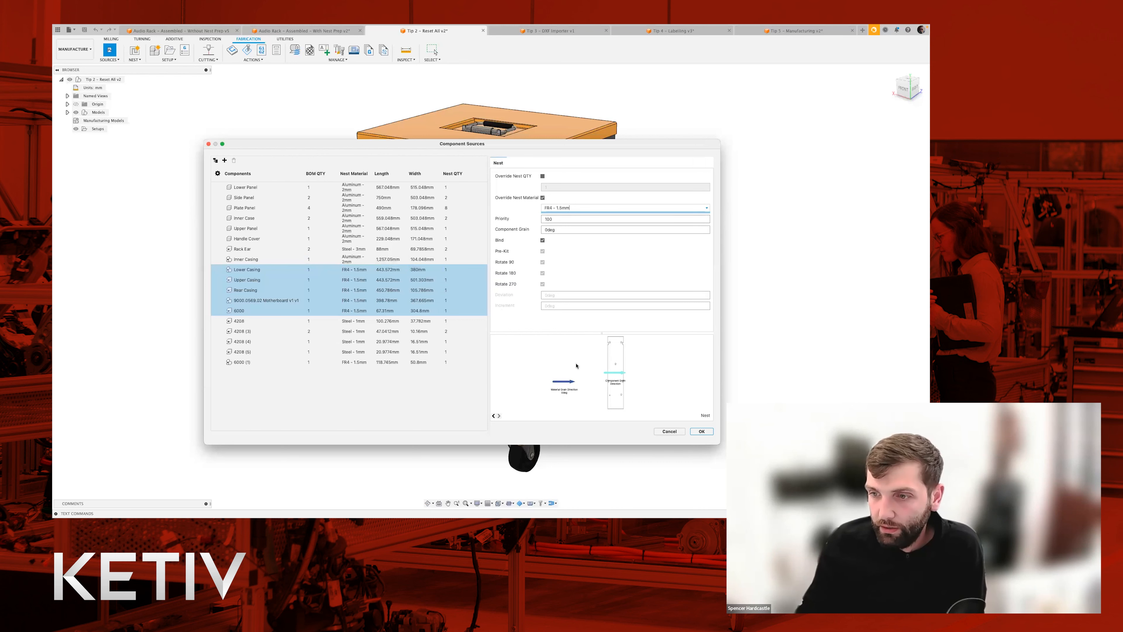
click(694, 433)
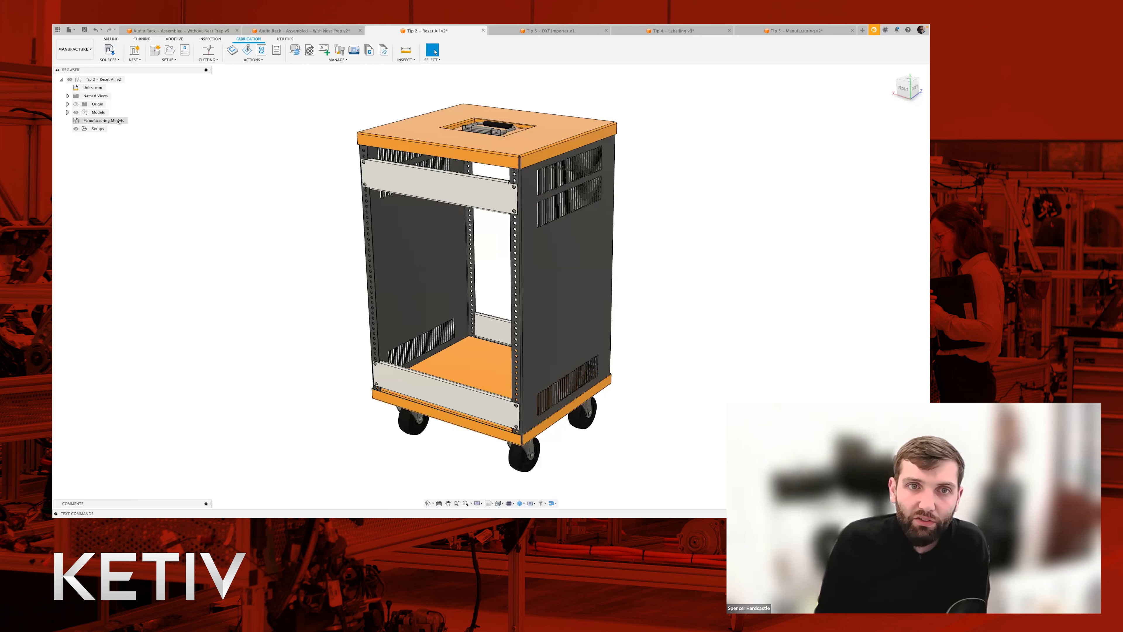
- Delete all manufacturing models in the Tip 2 document to reset its component sources
click(90, 121)
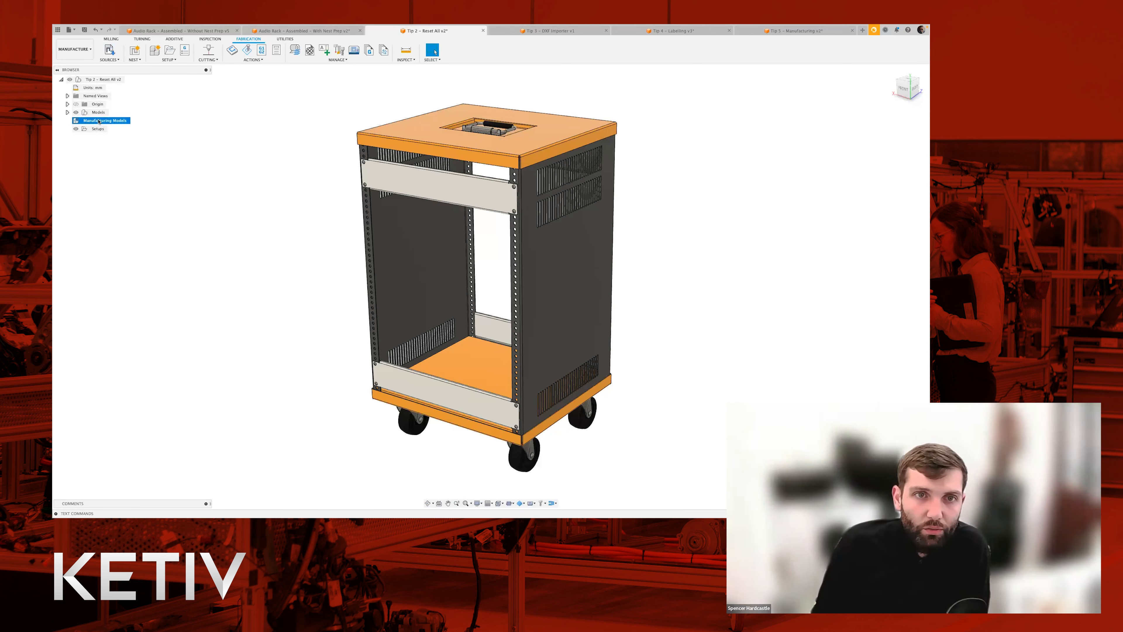
click(137, 129)
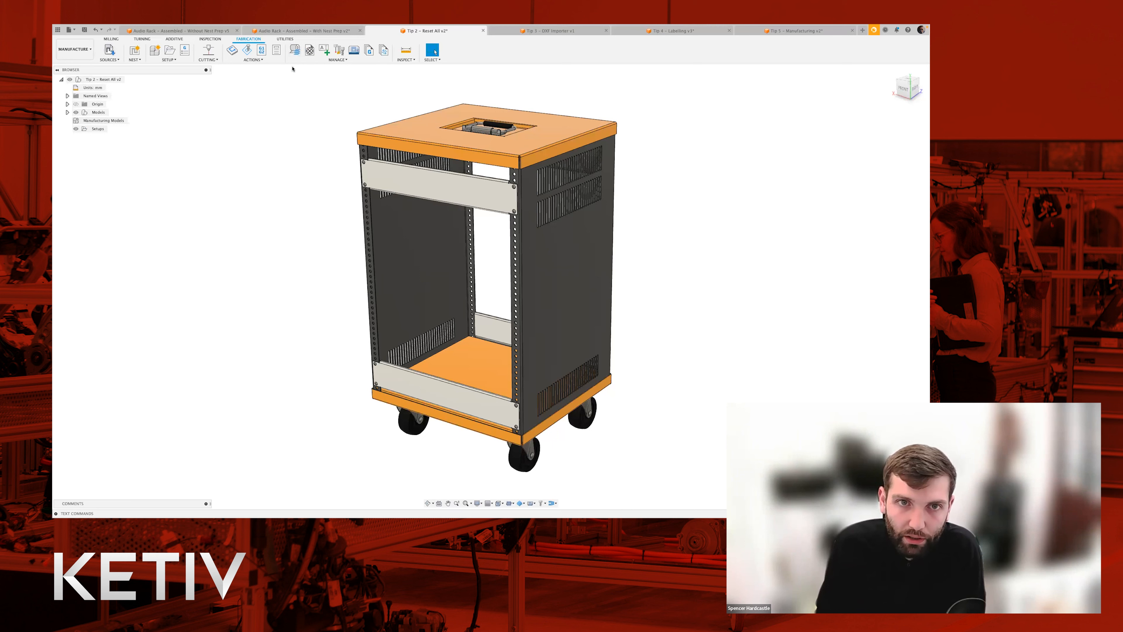
right_click(108, 123)
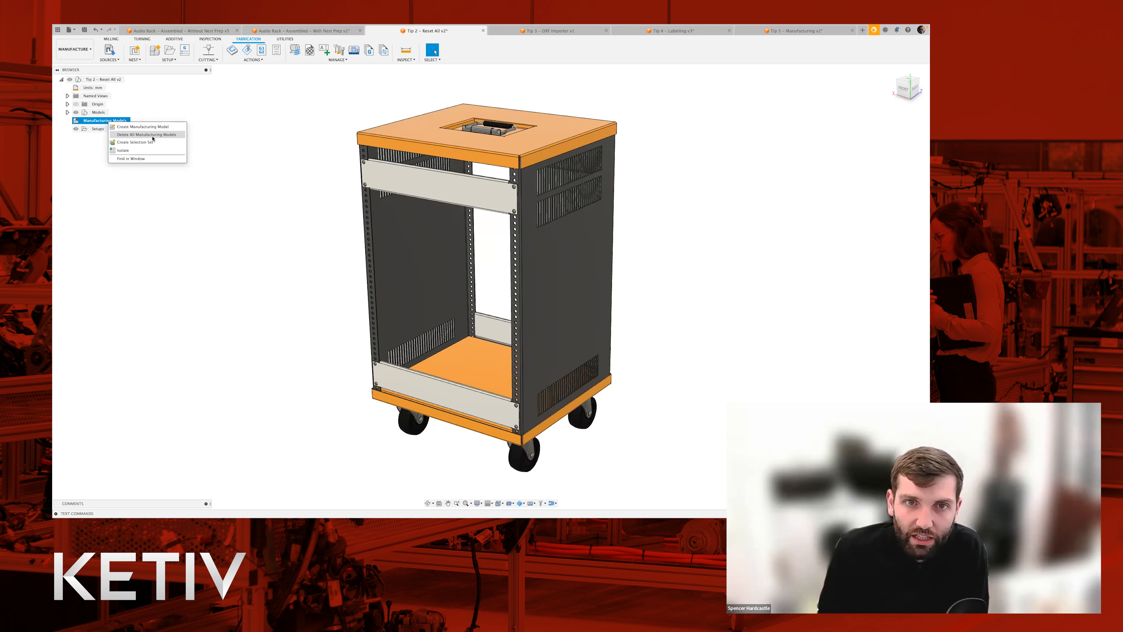
click(179, 195)
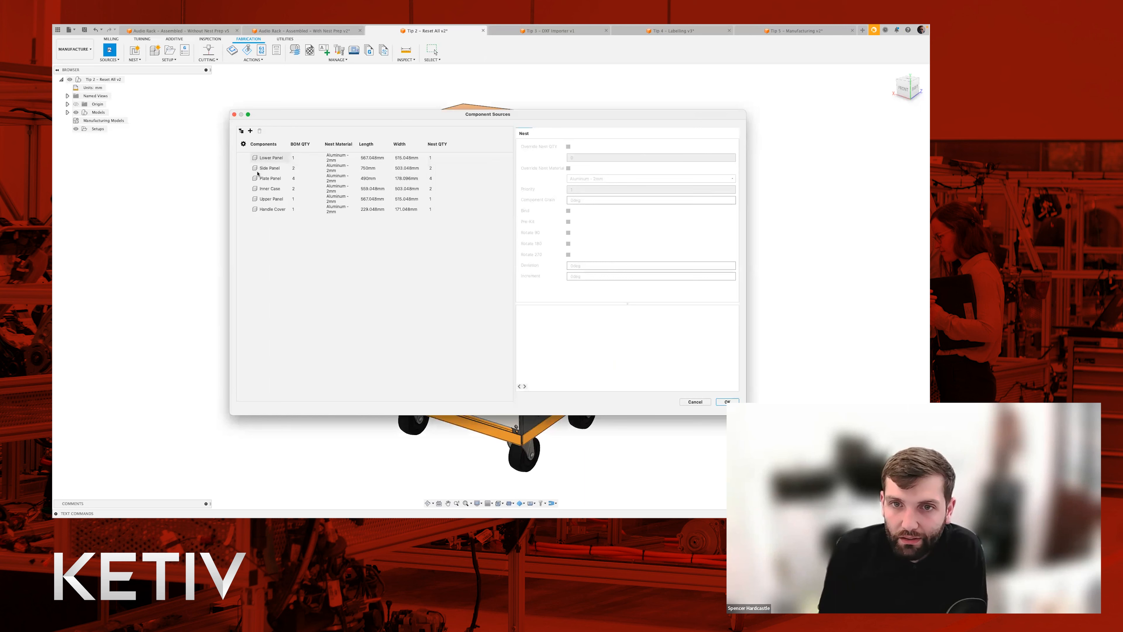
- Check the nest settings and previews of Inner Case, Upper Panel and Handle Cover in the component sources
click(266, 189)
click(267, 202)
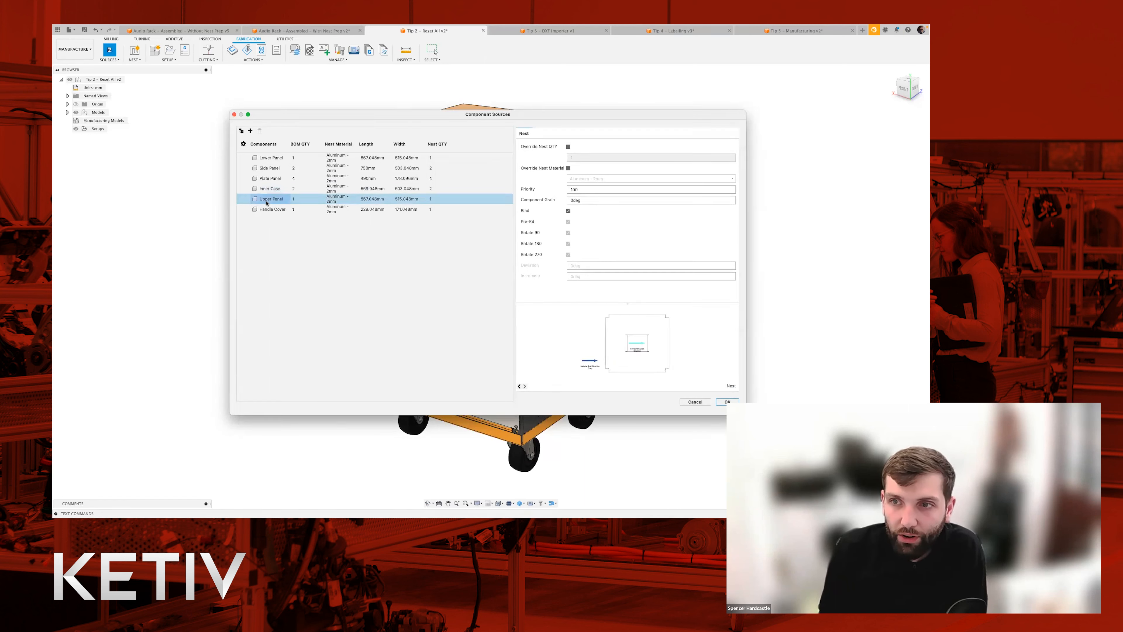
click(269, 210)
click(283, 267)
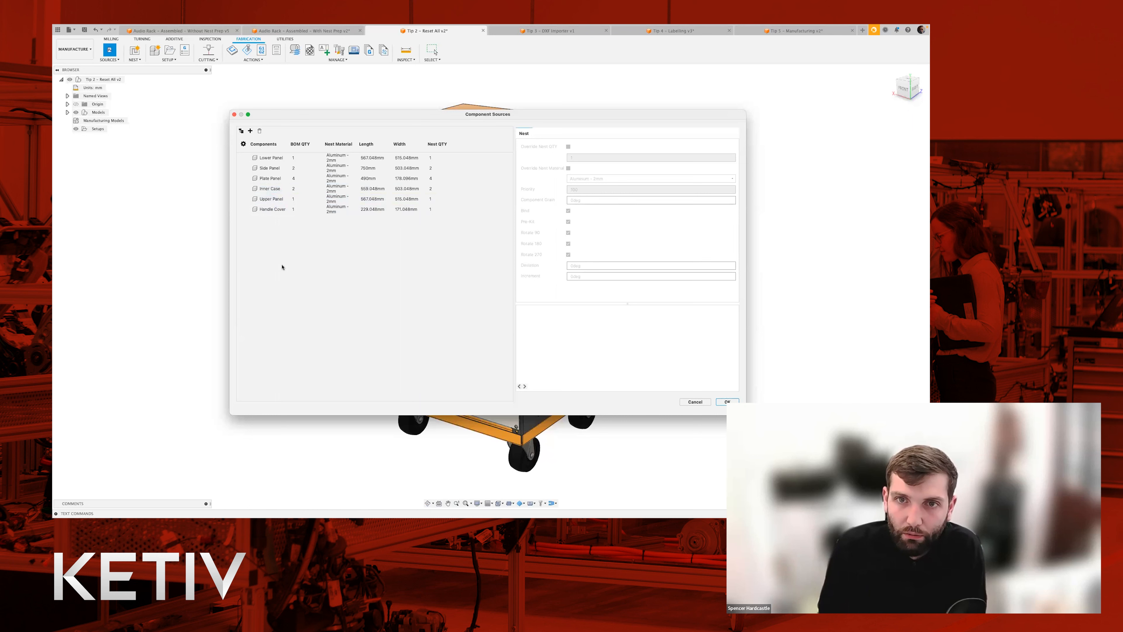
- Add Audio Insert from the Nesting and Fabrication Onboarding project as a source and accept the component sources
click(251, 132)
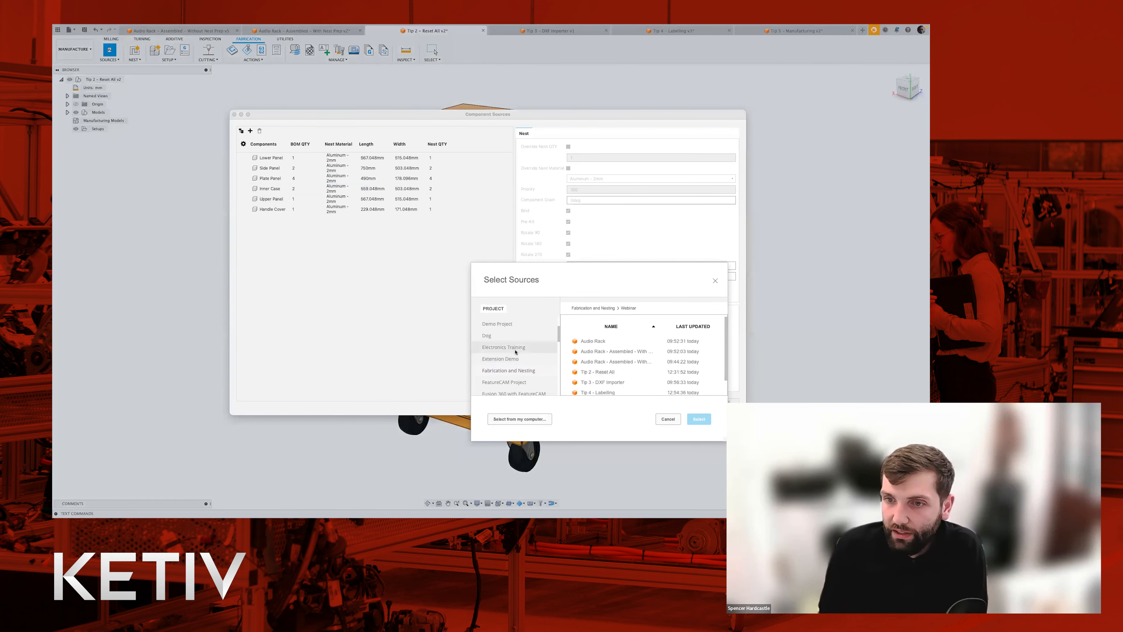
scroll(515, 353, up, 3)
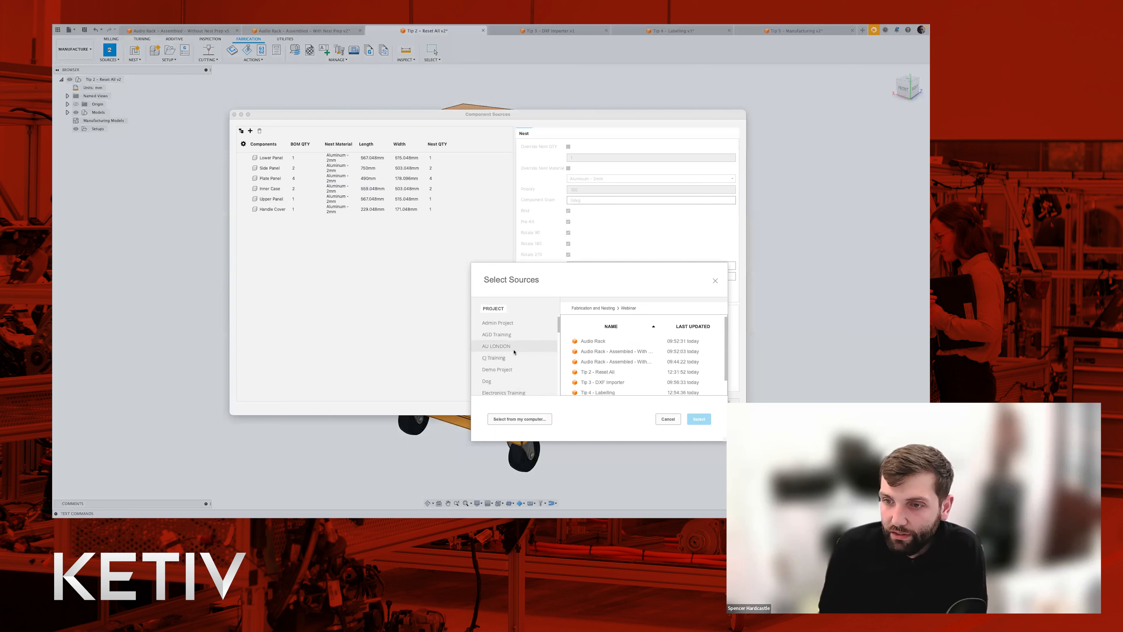
scroll(513, 352, down, 3)
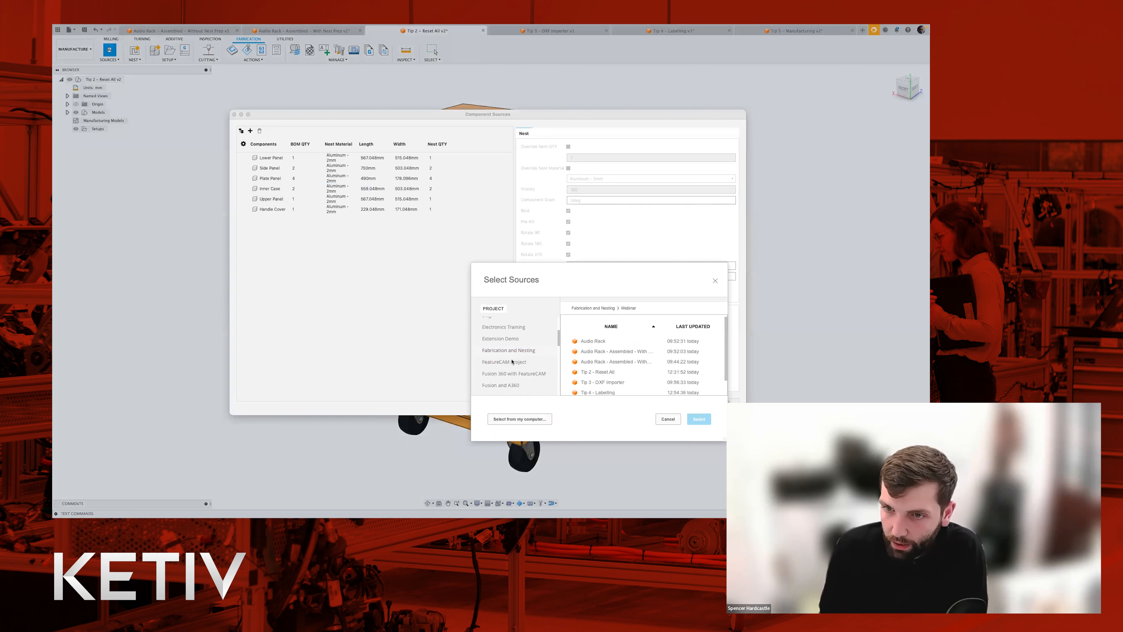
scroll(511, 350, down, 5)
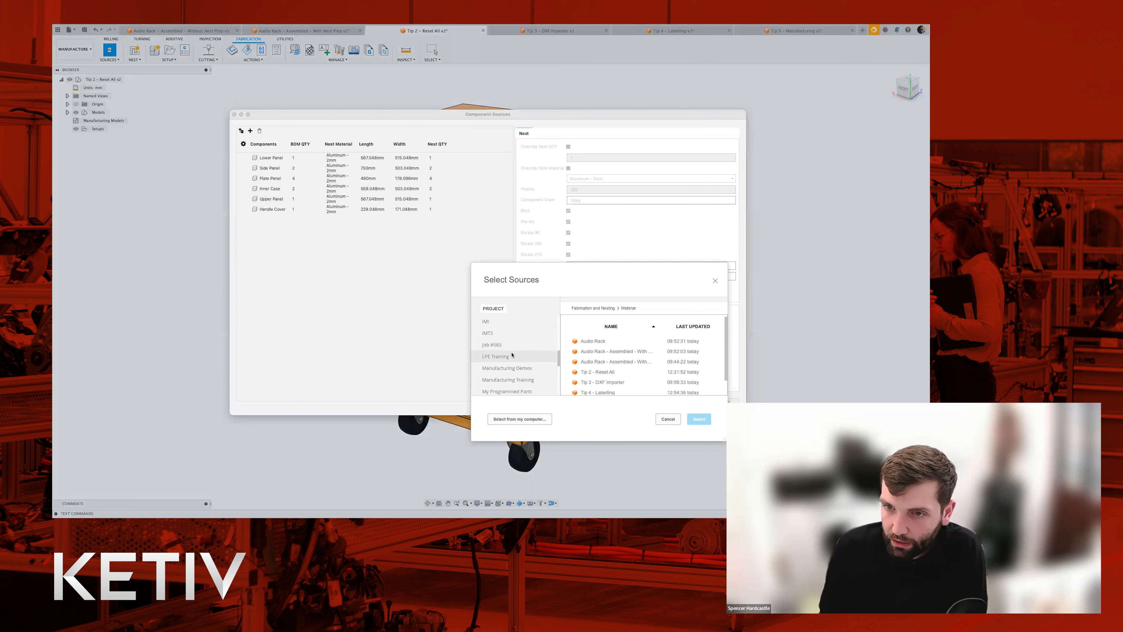
click(516, 370)
click(591, 352)
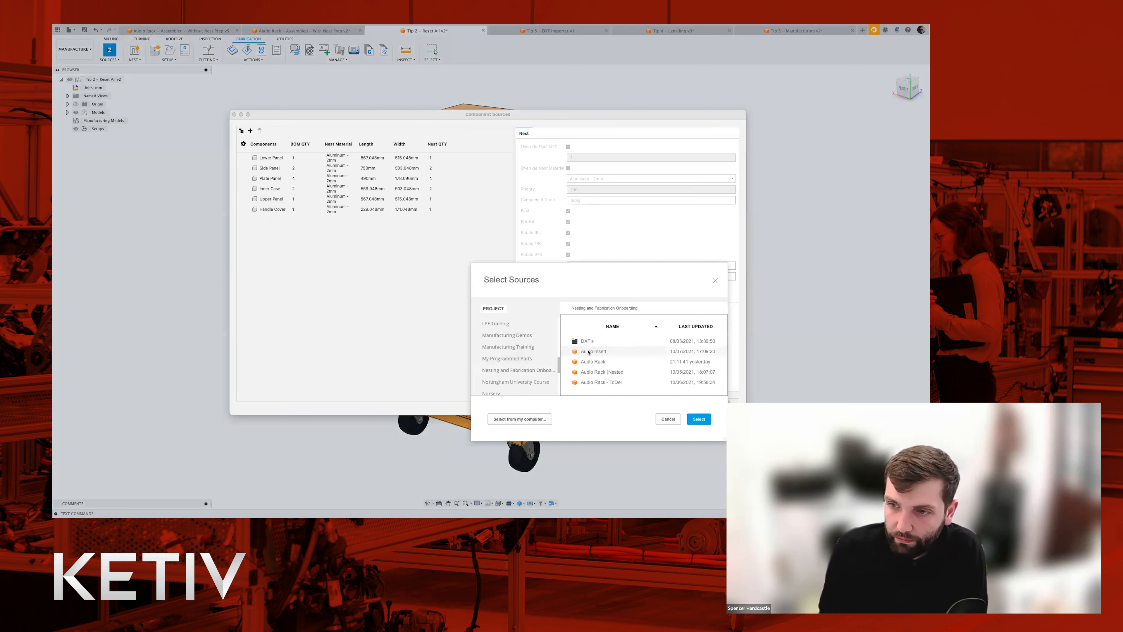
click(699, 419)
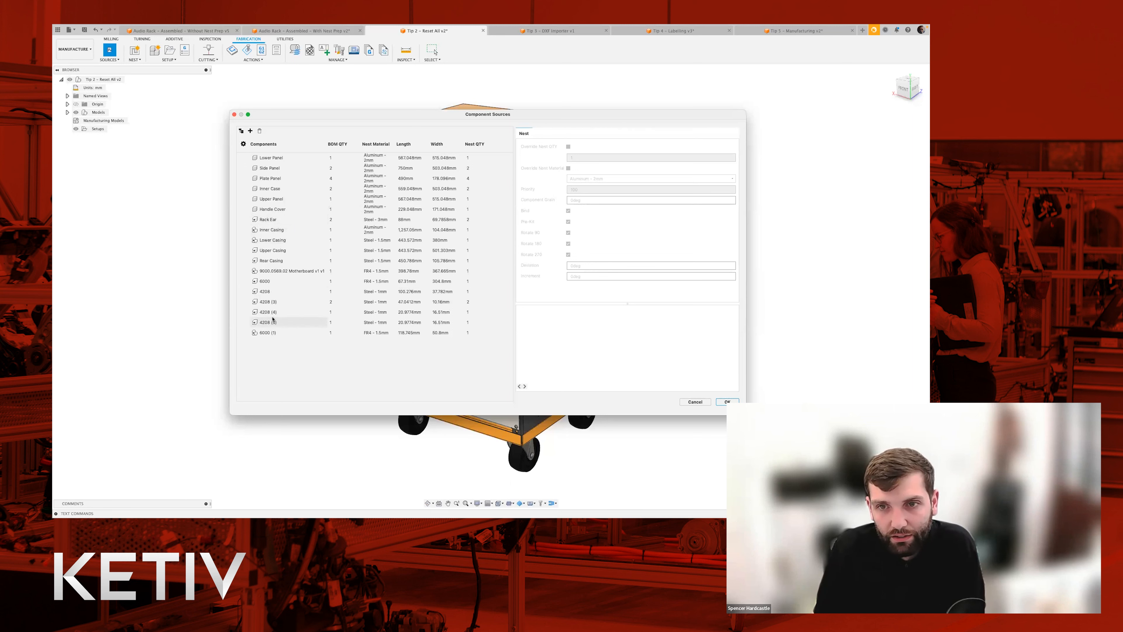
click(728, 401)
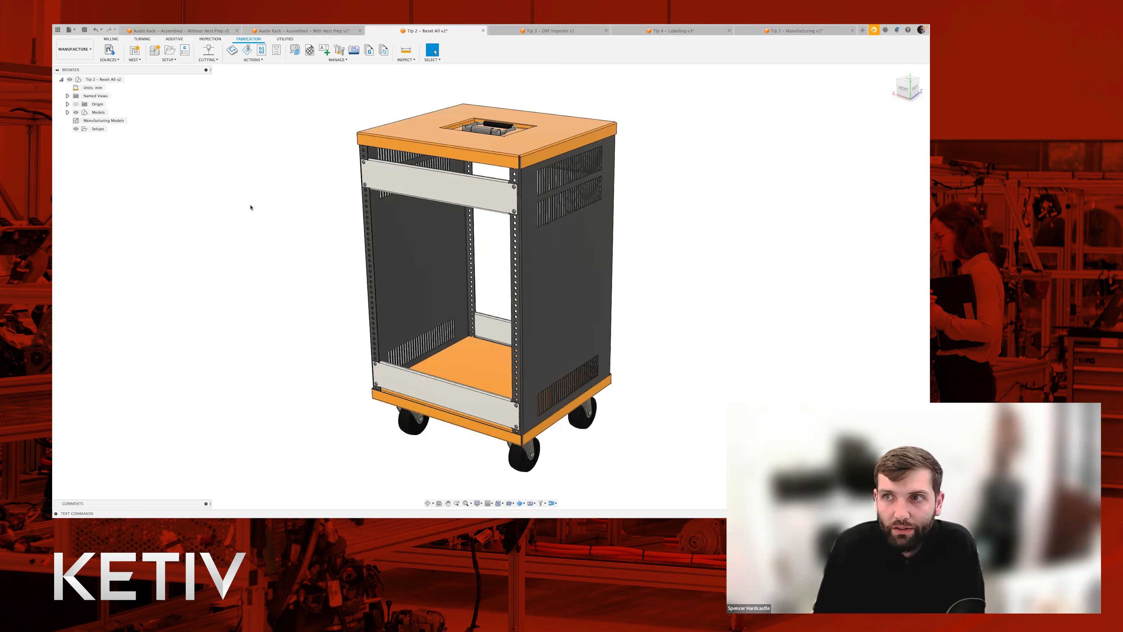
right_click(111, 123)
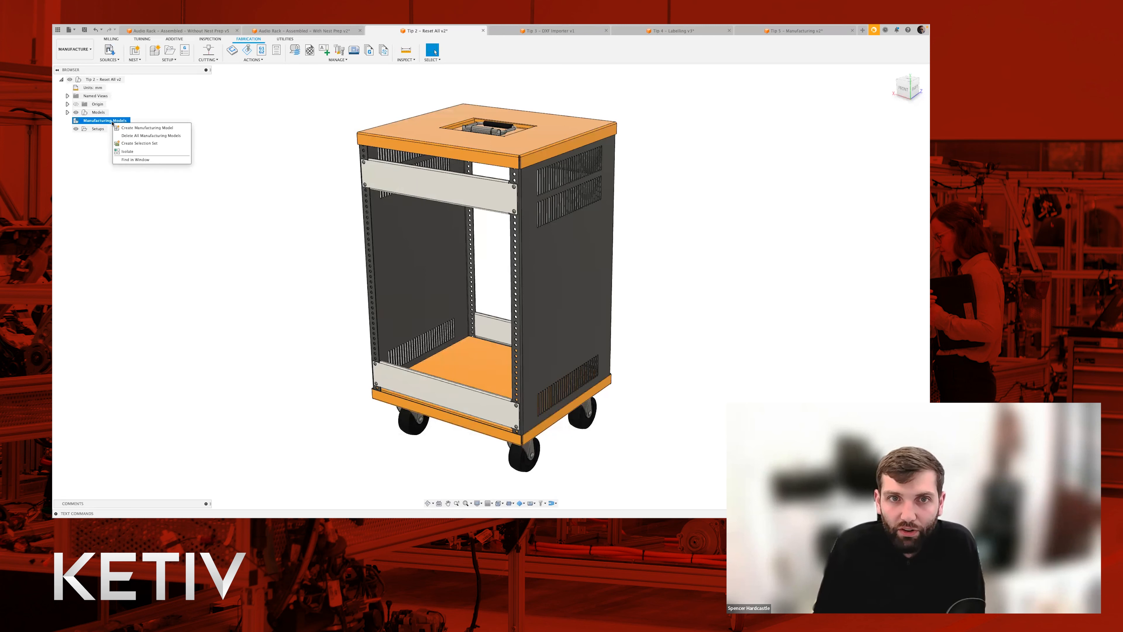
click(236, 261)
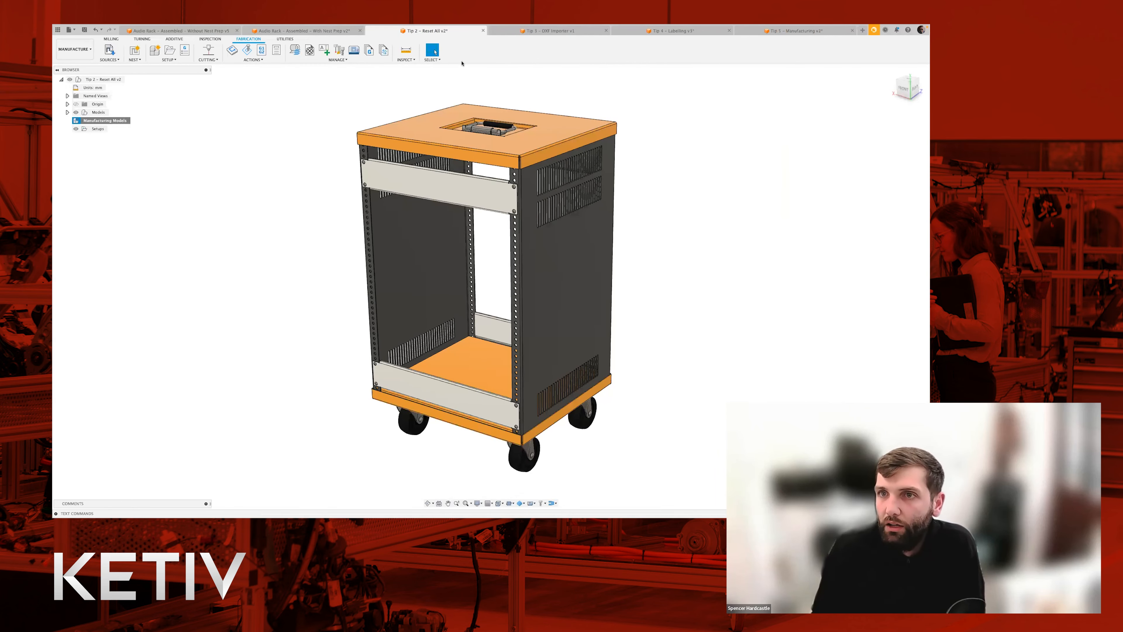
- Switch to the Tip 3 - DXF Importer document and look at its utilities and the available add-in commands
click(527, 32)
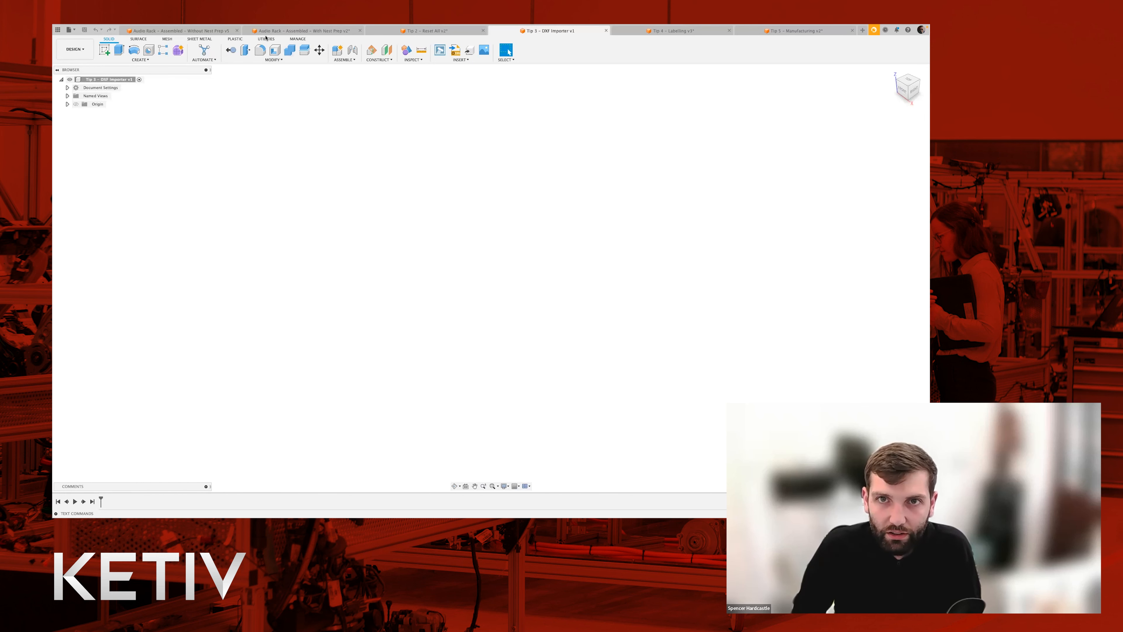
click(266, 40)
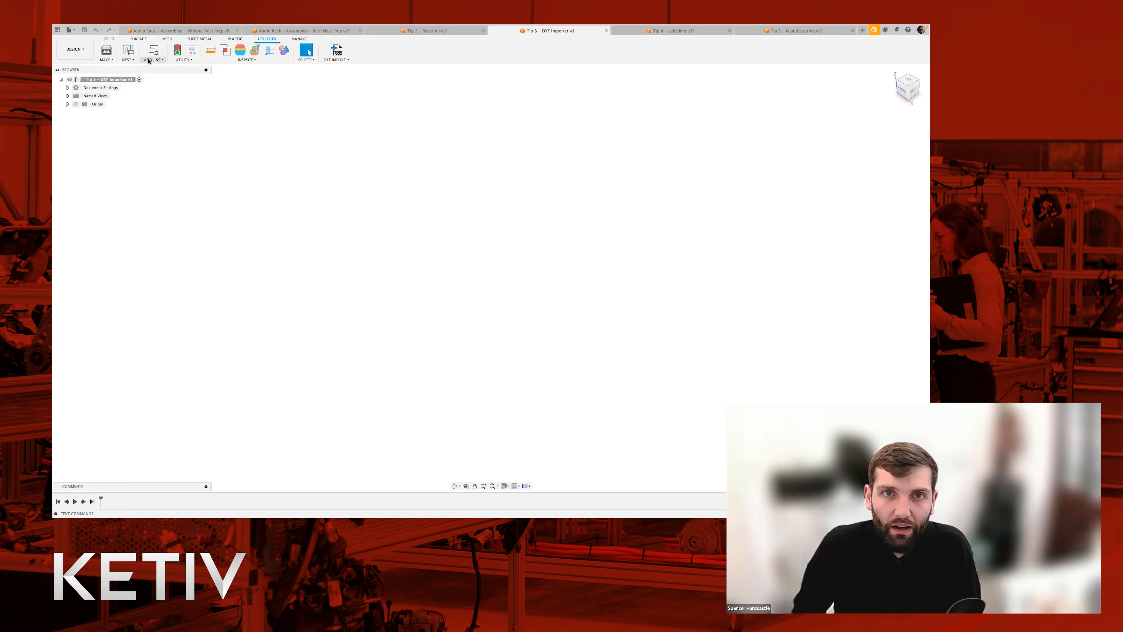
mouse_move(386, 39)
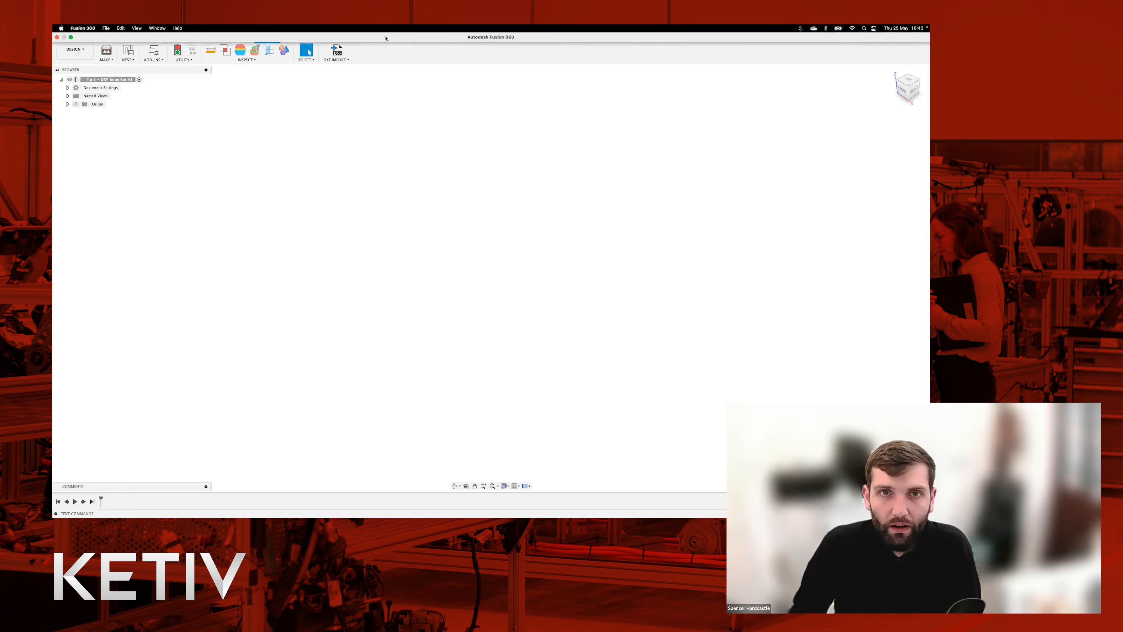
click(158, 61)
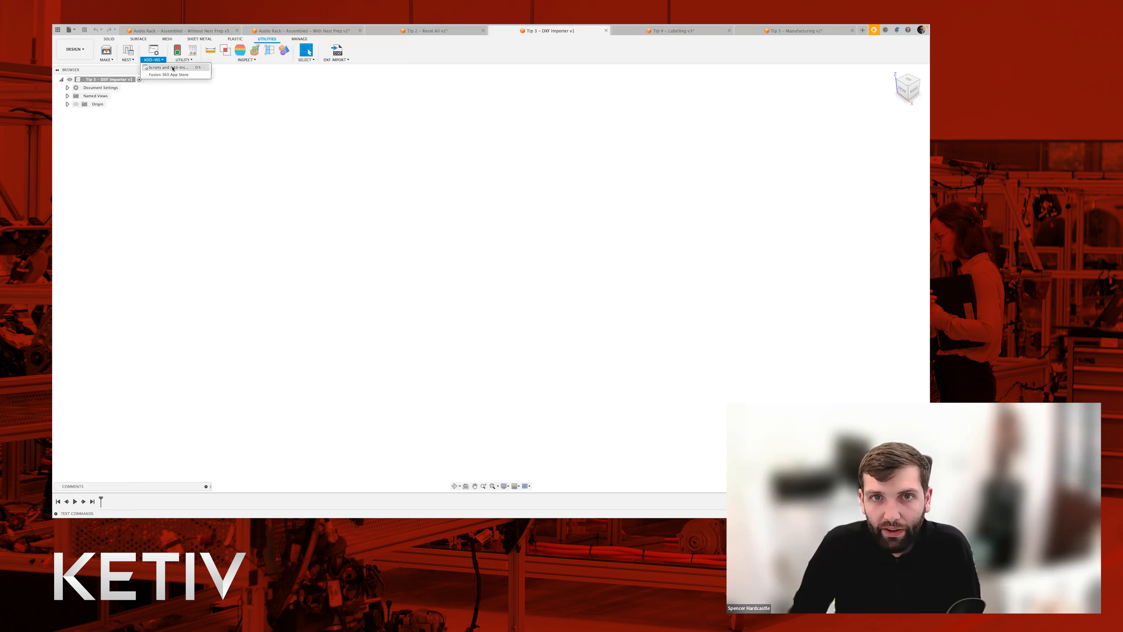
click(209, 94)
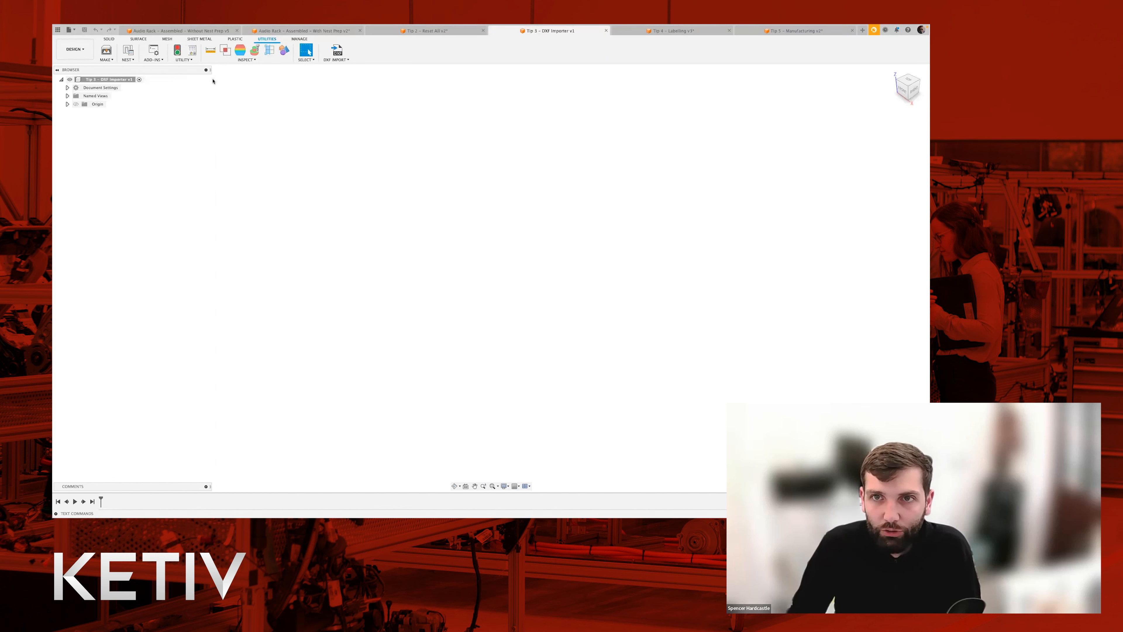
- Bulk import all six DXF files from the DXF's folder in Extension Onboarding, extruding the profiles 2 mm thick with Steel as material
click(336, 51)
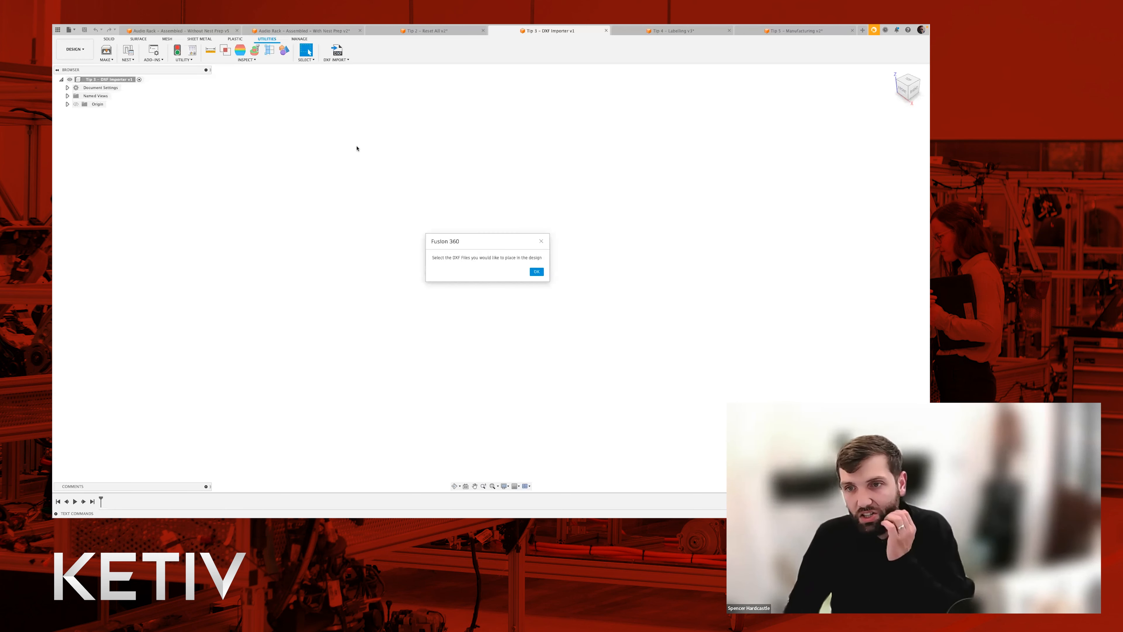
click(538, 272)
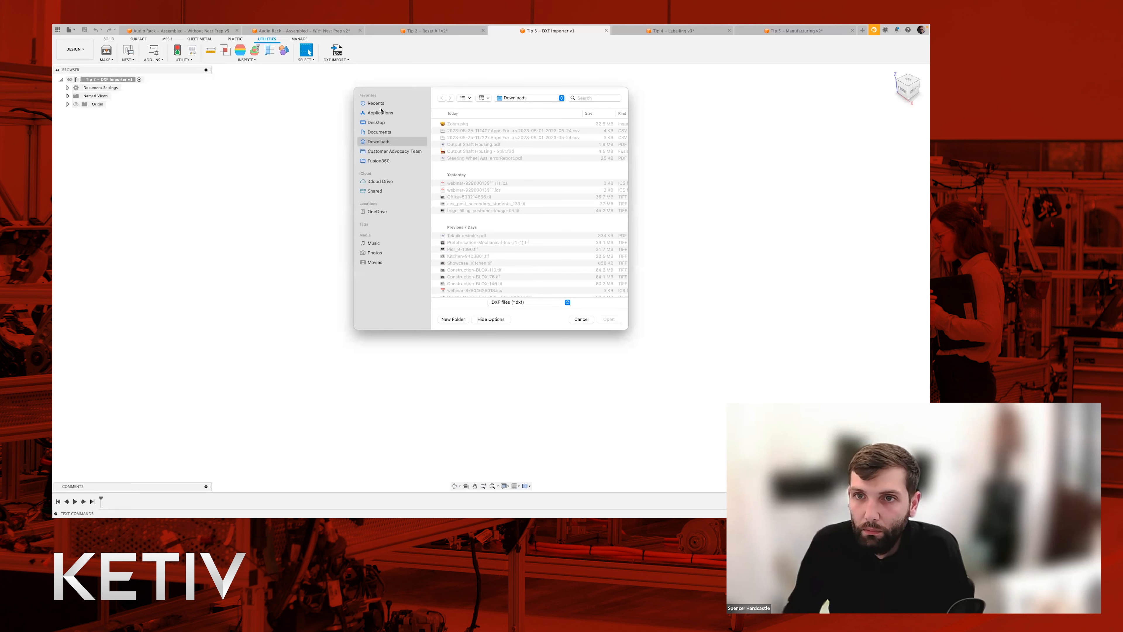
click(376, 103)
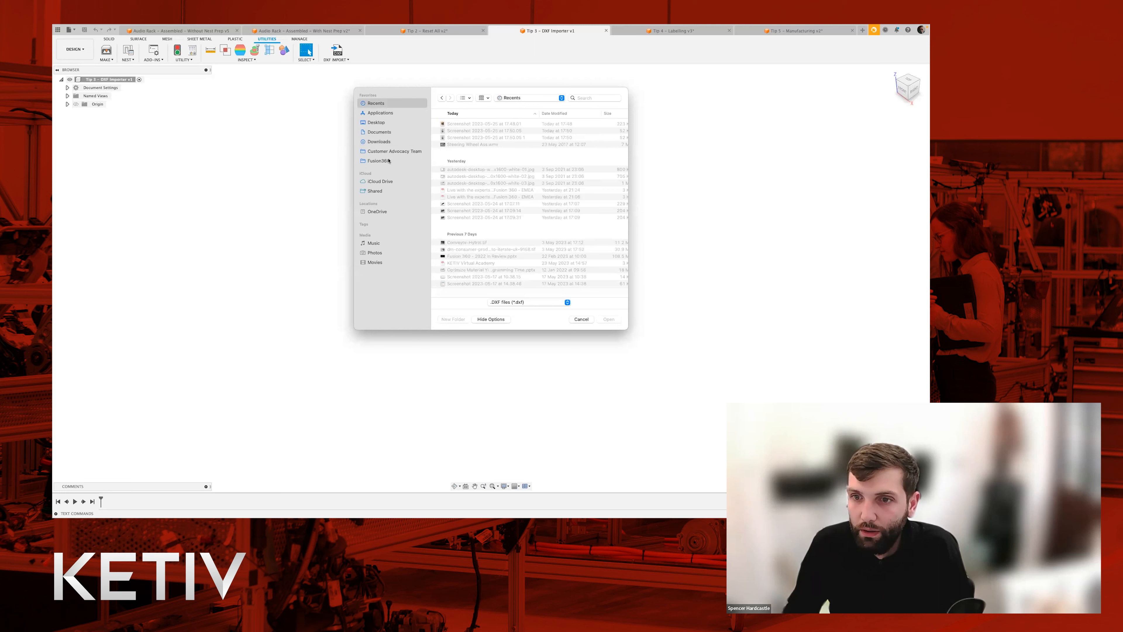
click(389, 160)
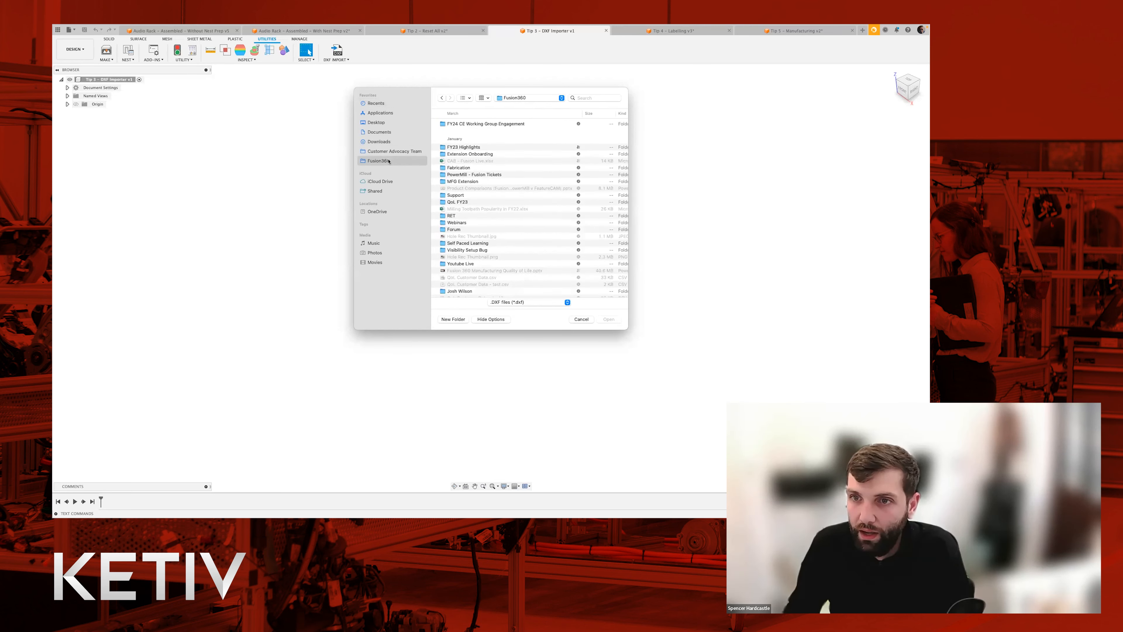
double_click(457, 154)
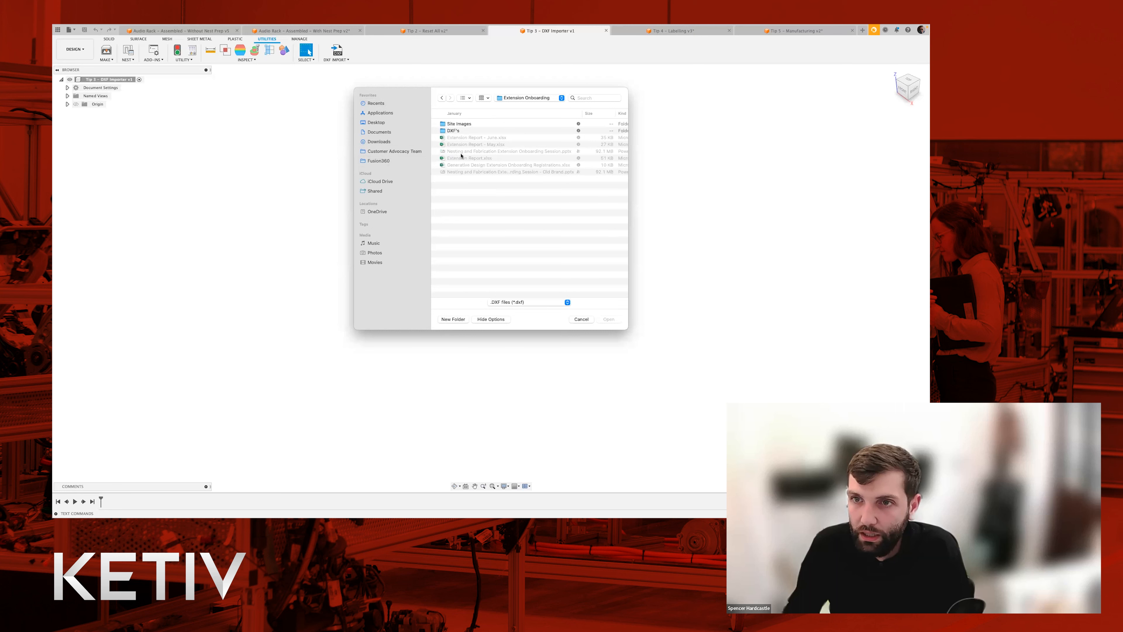
double_click(460, 132)
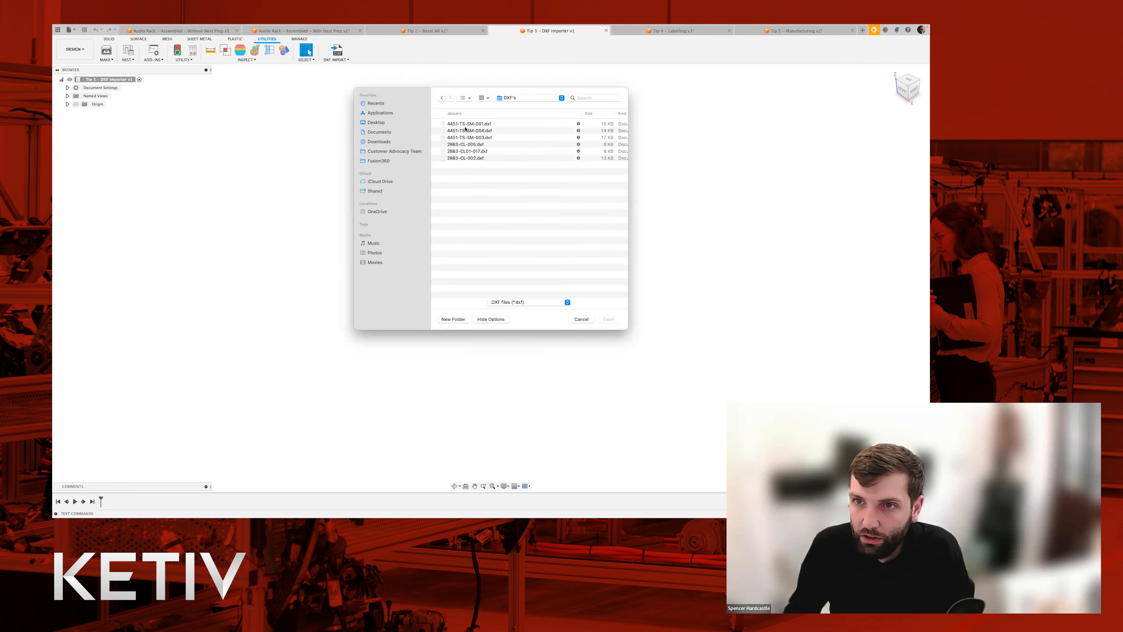
click(466, 125)
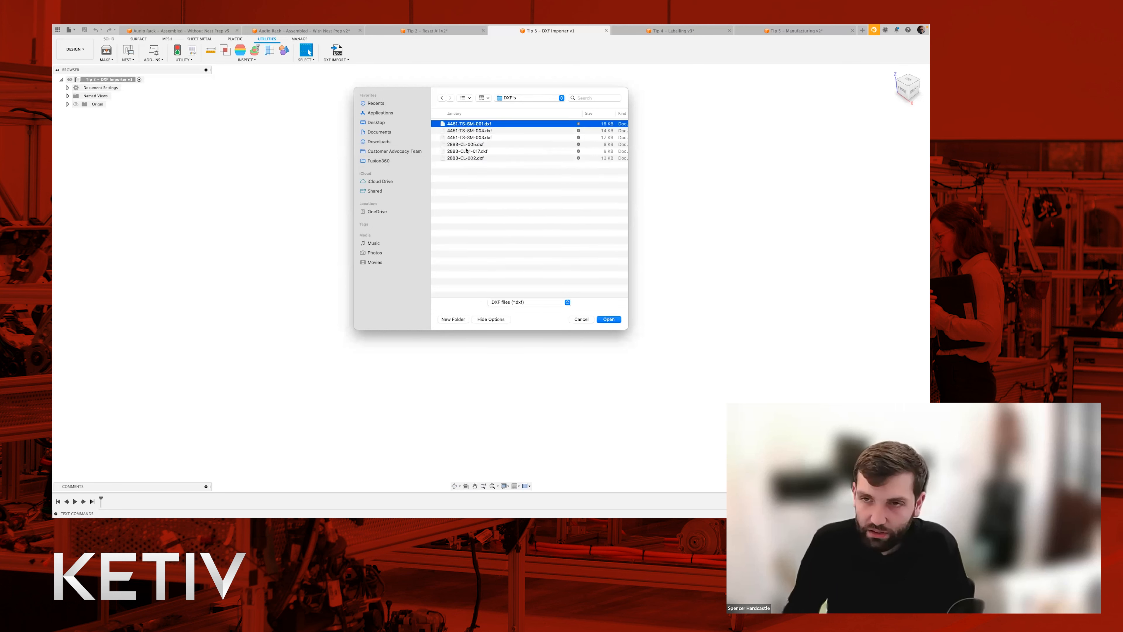
shift+click(467, 158)
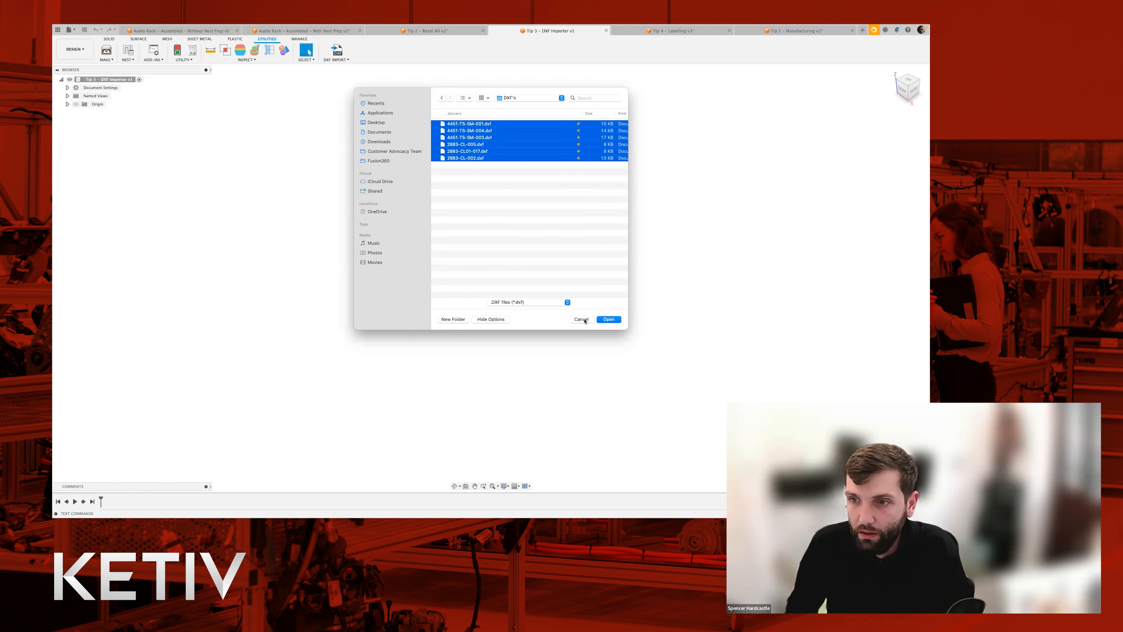
click(600, 319)
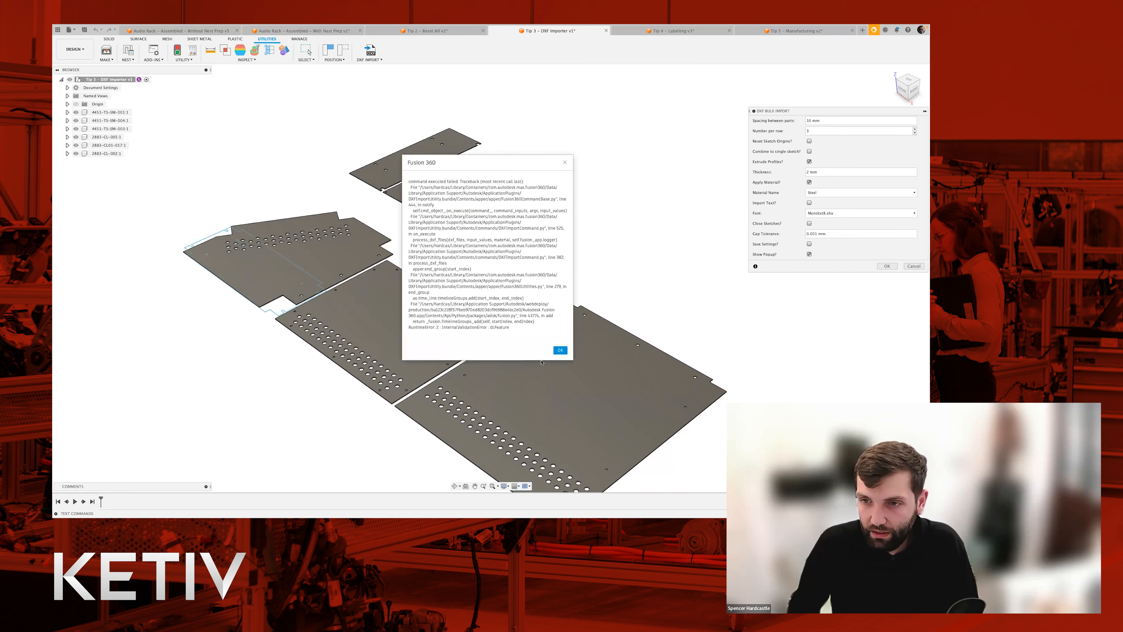
click(560, 350)
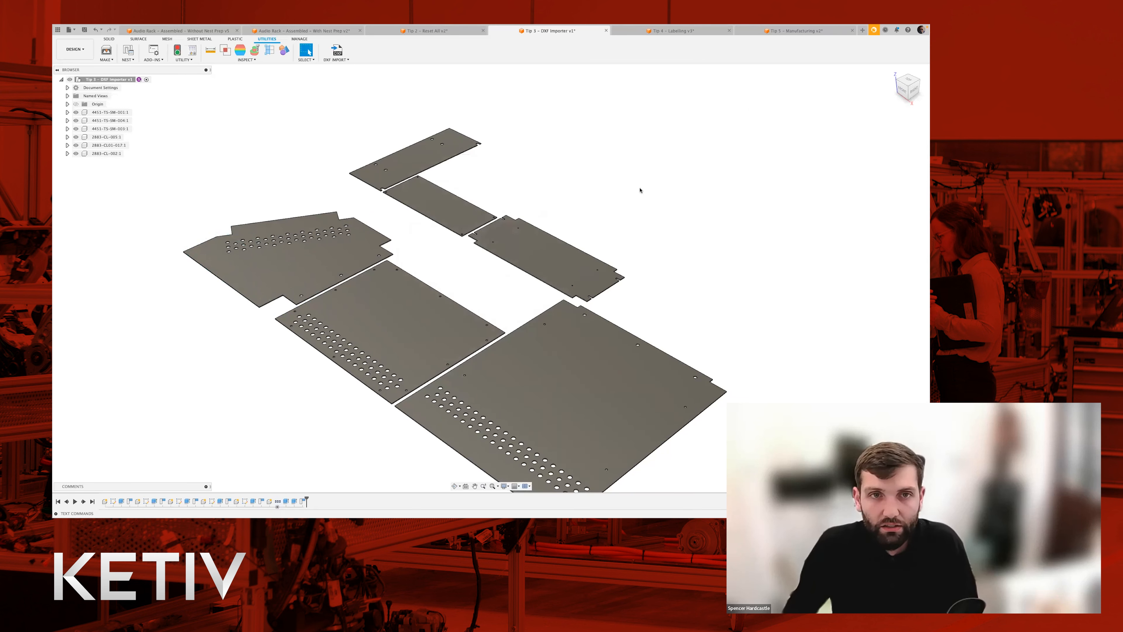
- Examine the bodies and sketches inside the first imported DXF component
click(68, 113)
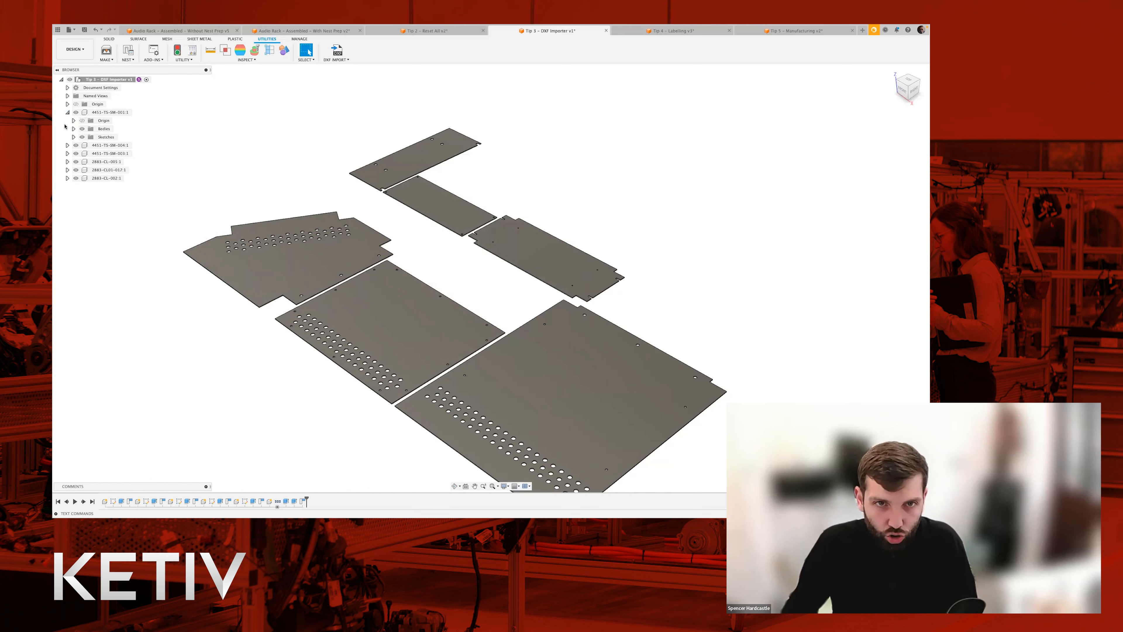
click(73, 138)
click(74, 137)
click(68, 113)
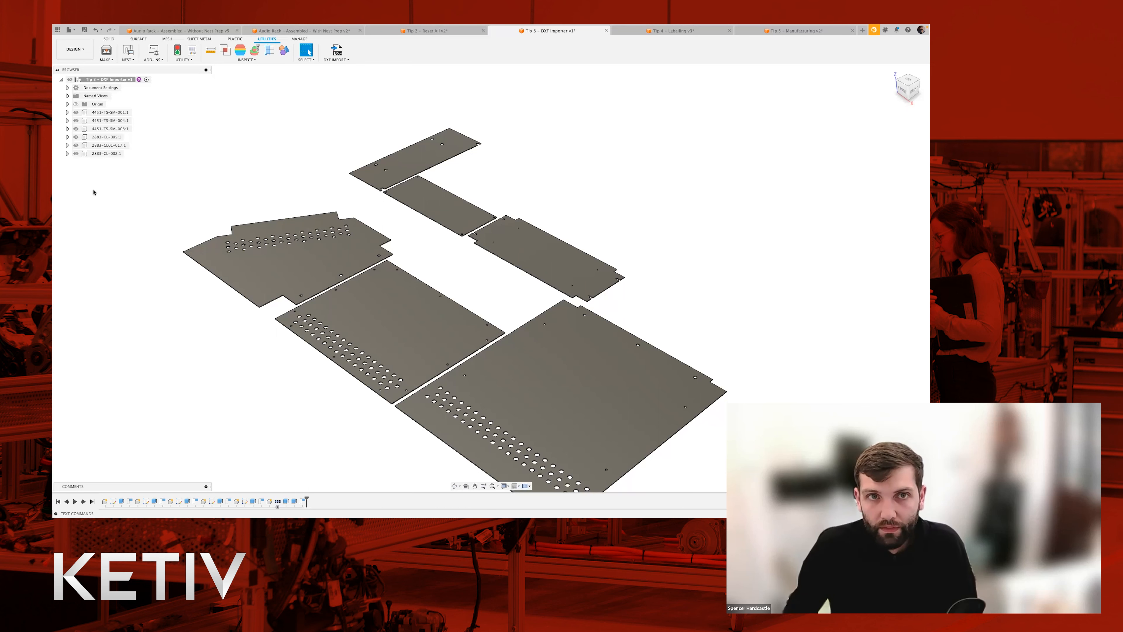
- Switch to the Manufacture workspace and create a nest study of the imported parts with a job quantity of 3
click(75, 50)
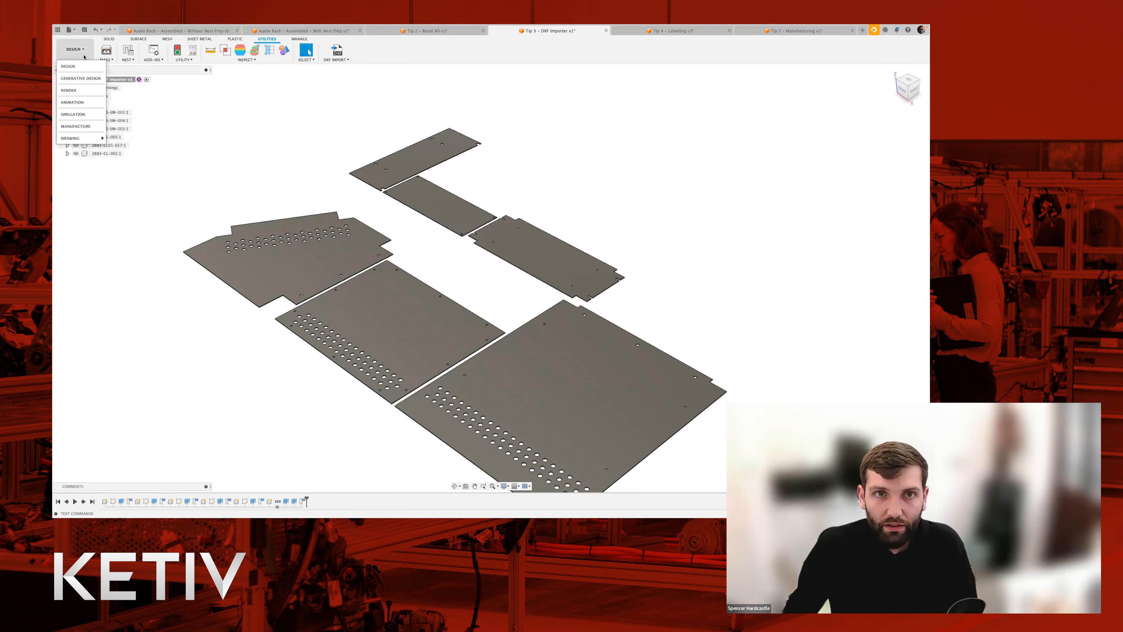
click(88, 126)
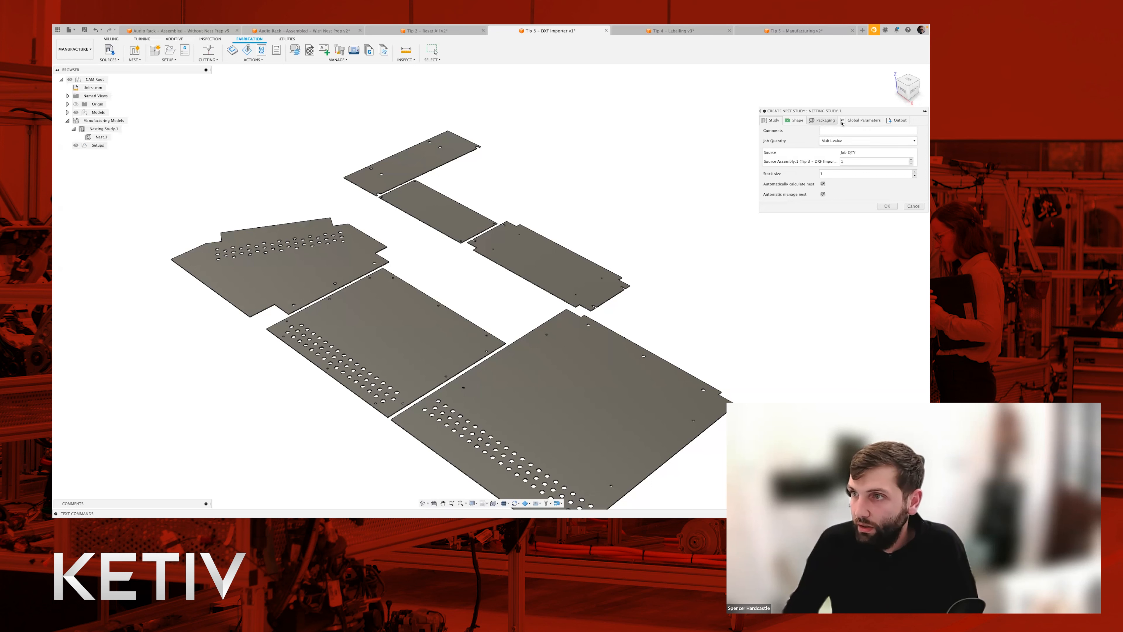
click(850, 161)
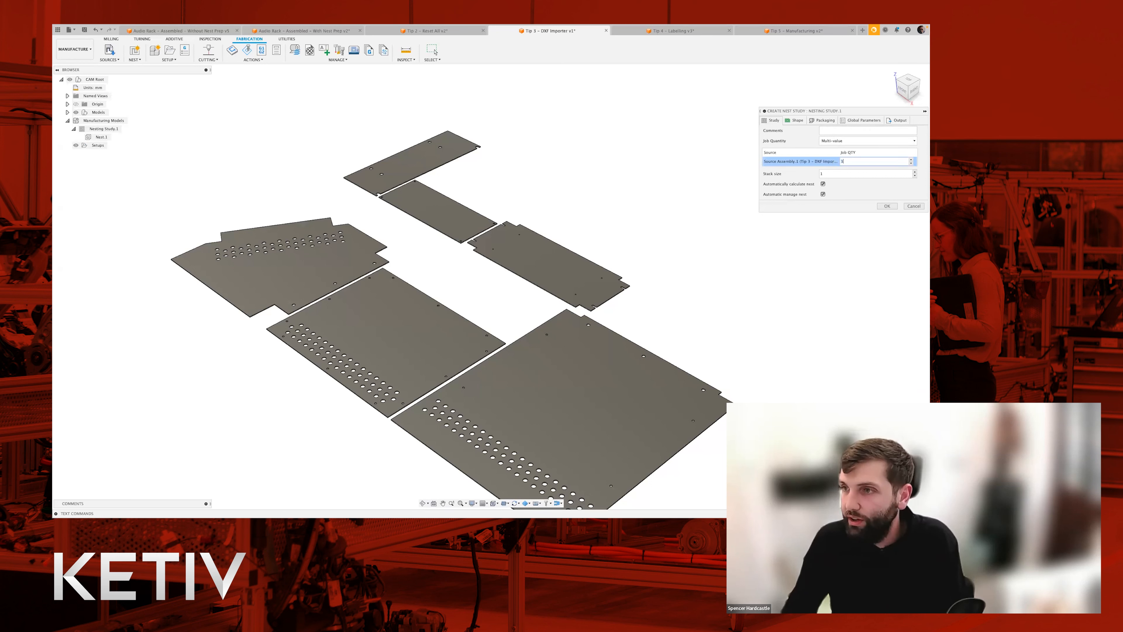
text(3)
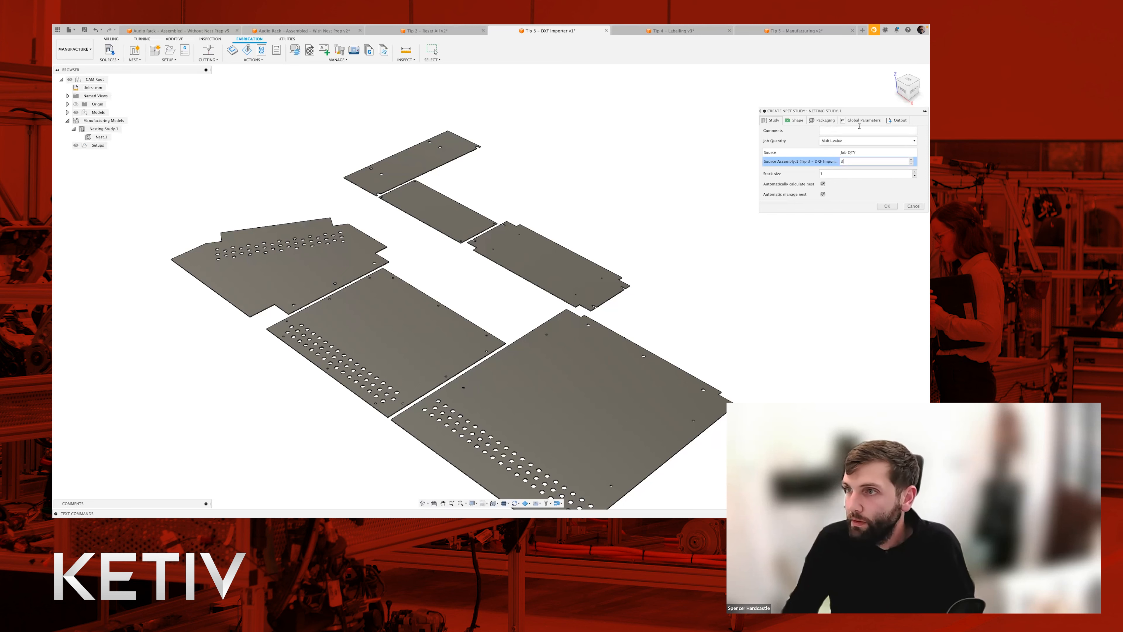
click(898, 120)
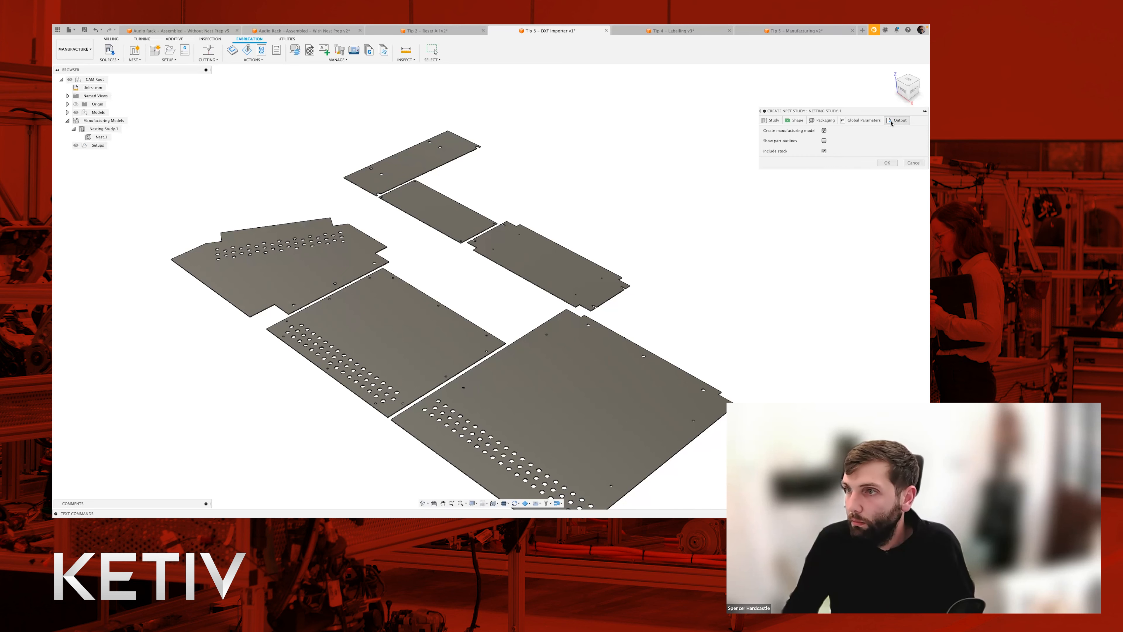
click(887, 163)
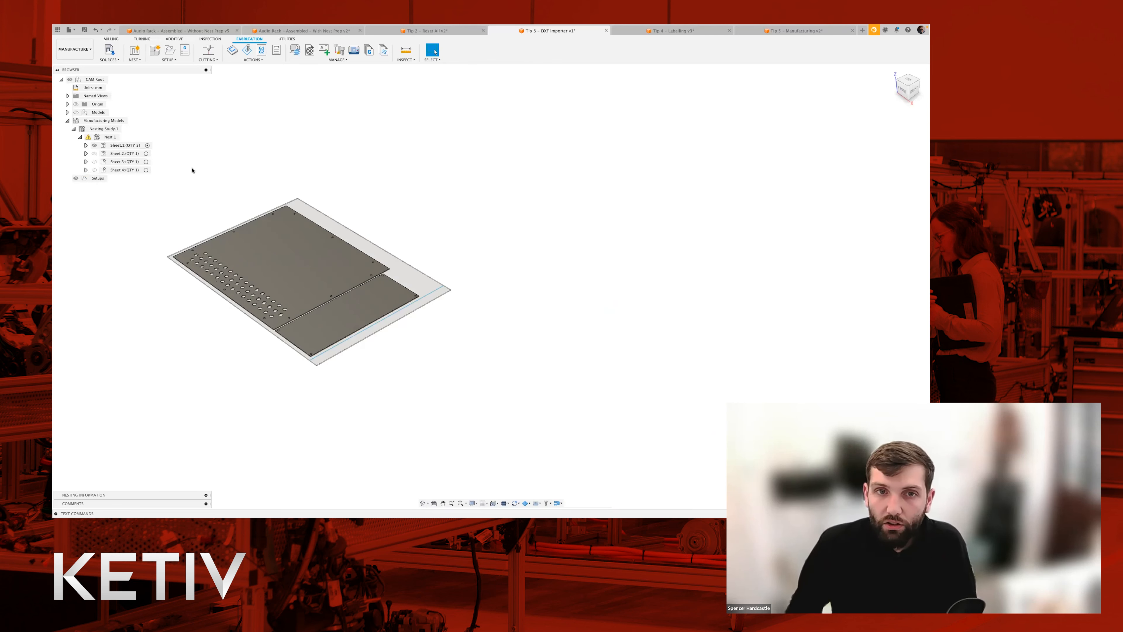
- Review the part layouts on the second, third and fourth sheets of the nest
click(147, 153)
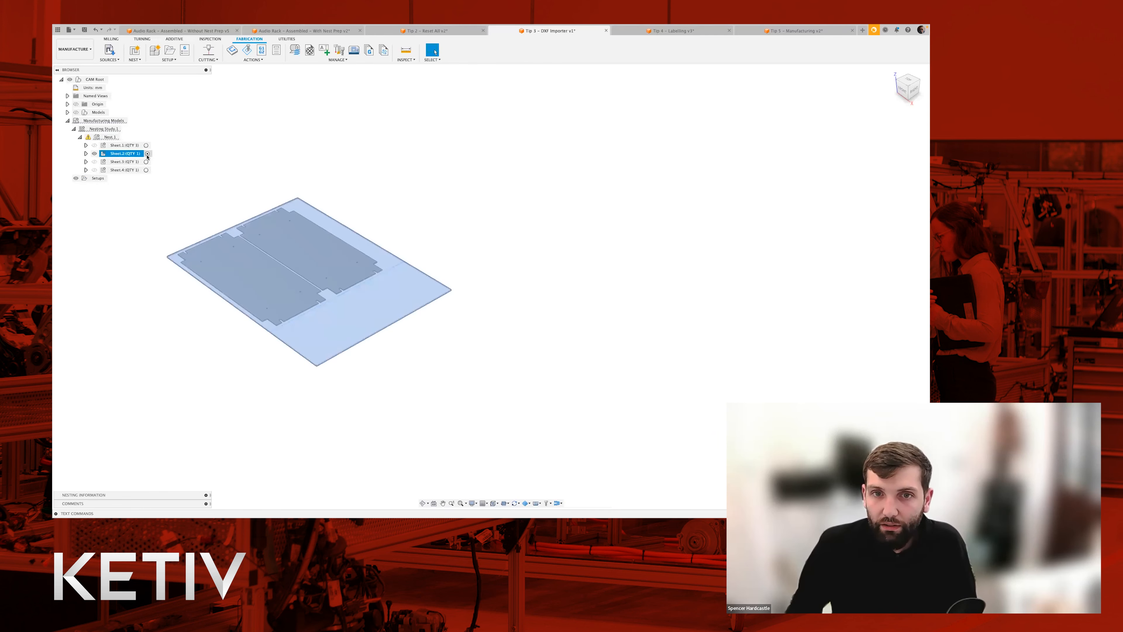
click(146, 162)
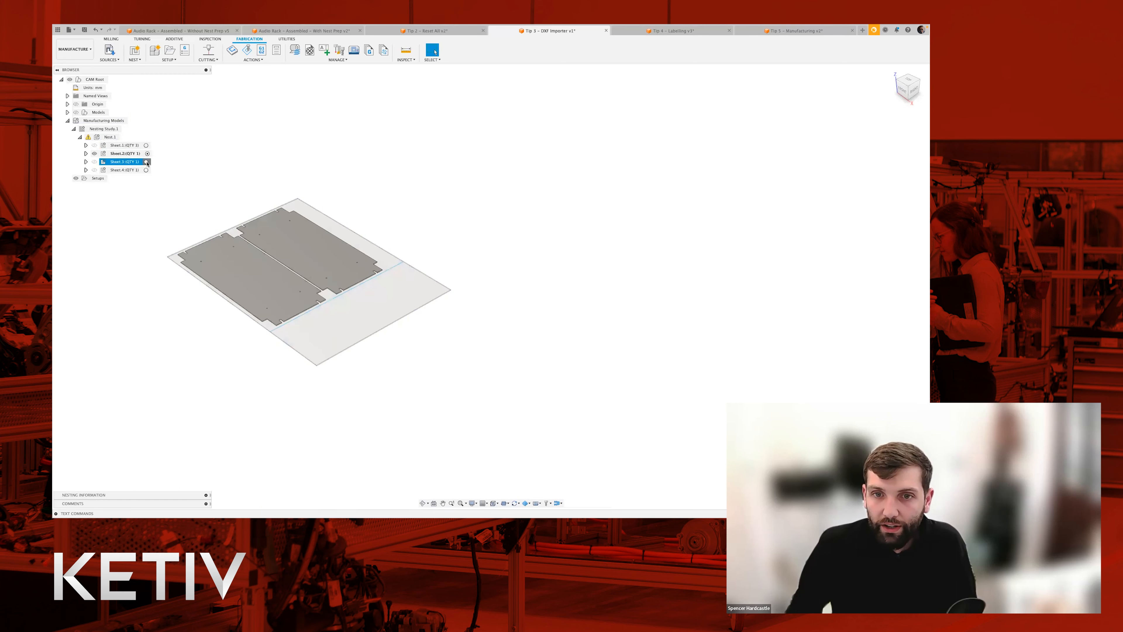
click(147, 171)
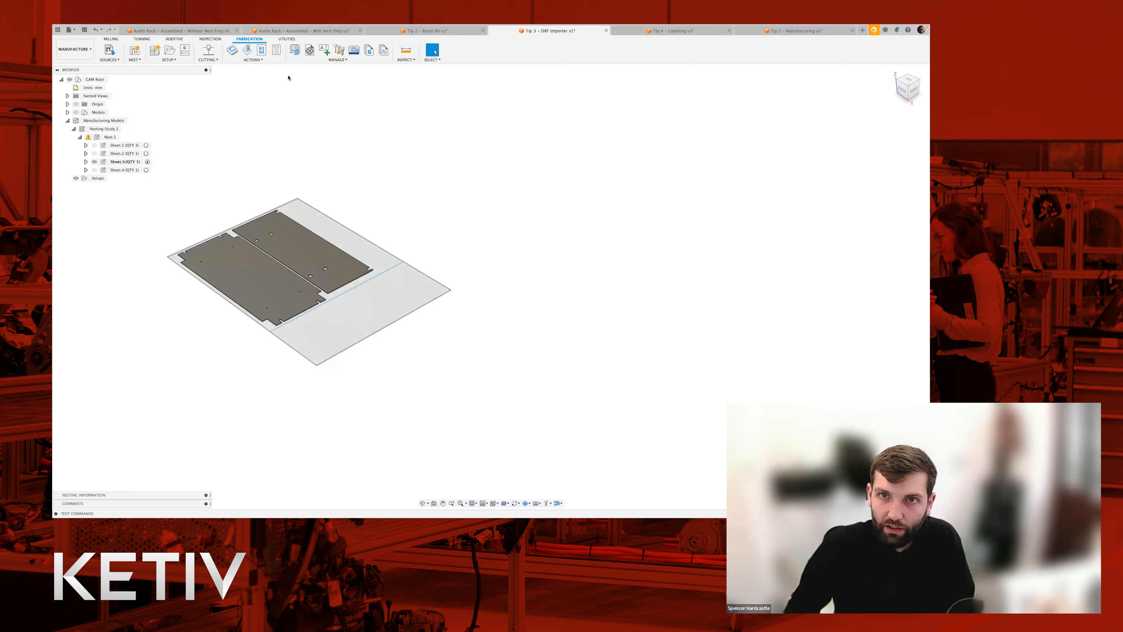
- Set the steel material's Packaging.2 sheet to 1200 mm long and 800 mm wide in the process material library
click(295, 52)
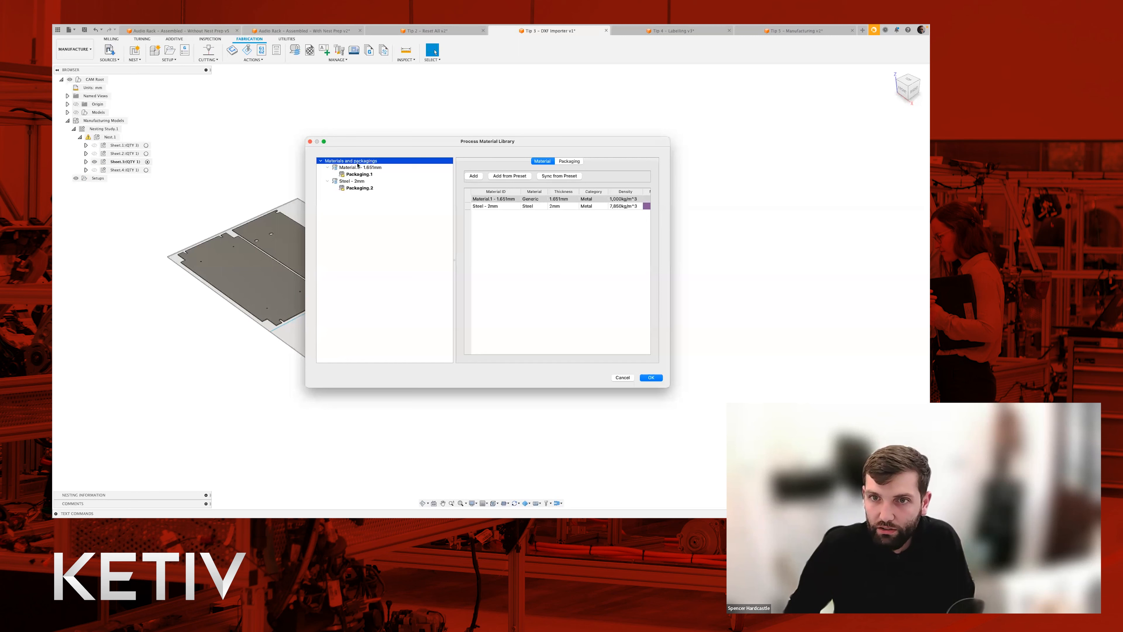
click(367, 182)
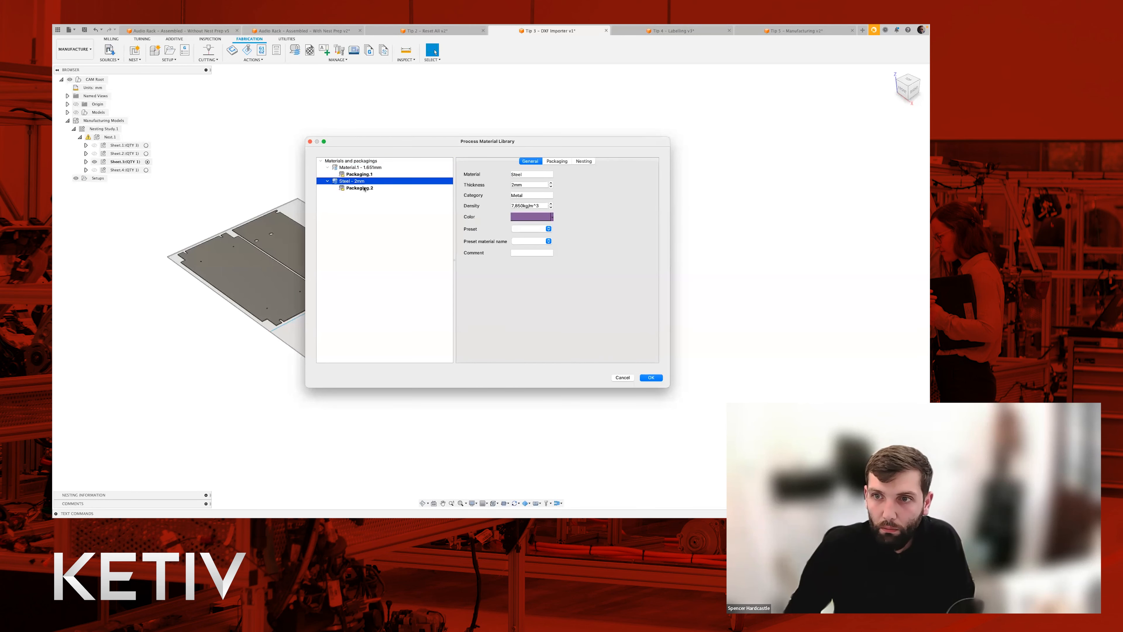
click(364, 188)
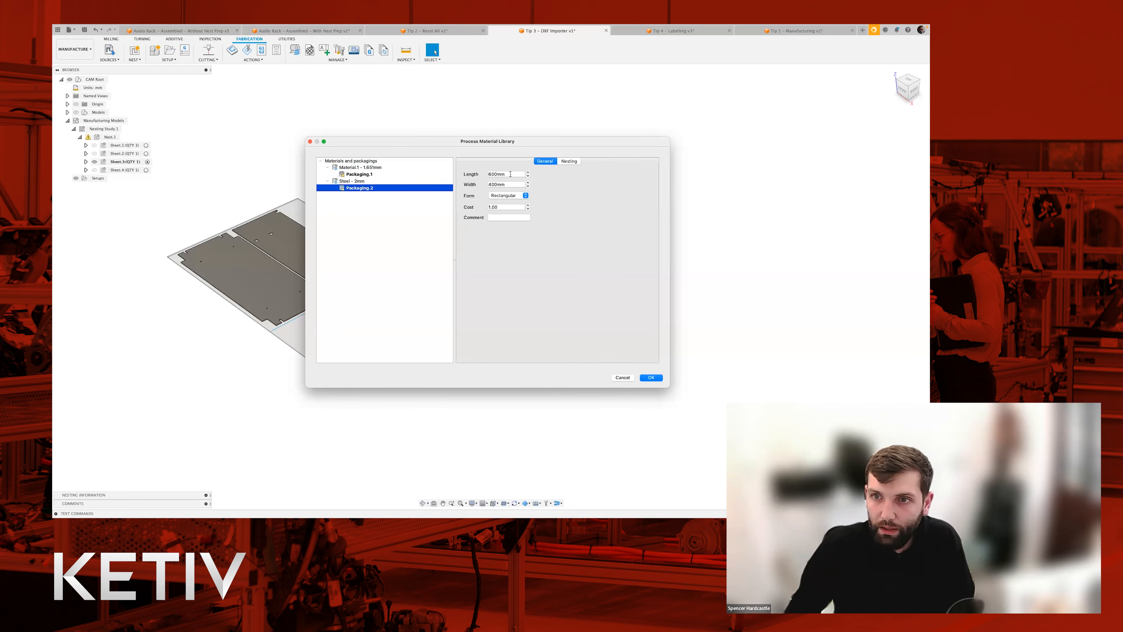
double_click(511, 174)
text(1200)
key(Tab)
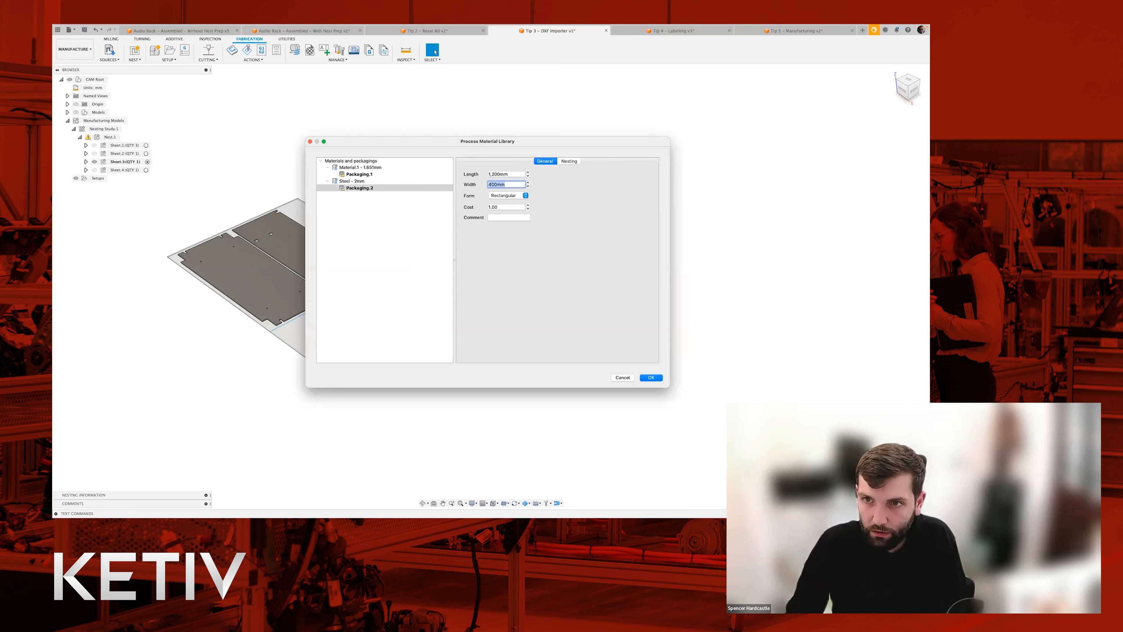
text(800)
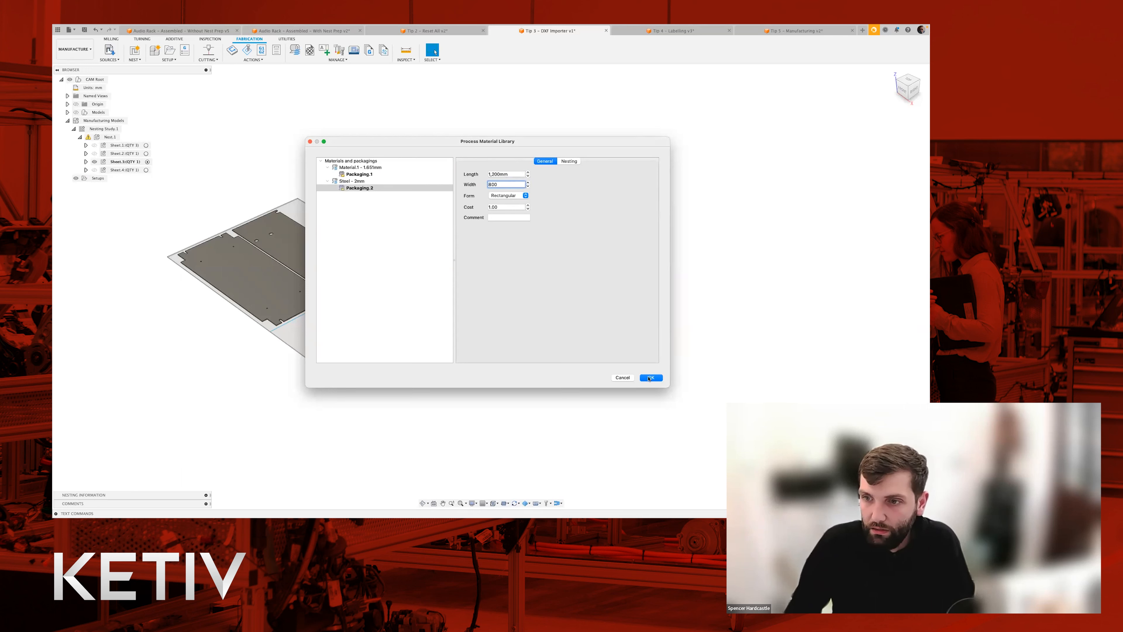
click(649, 379)
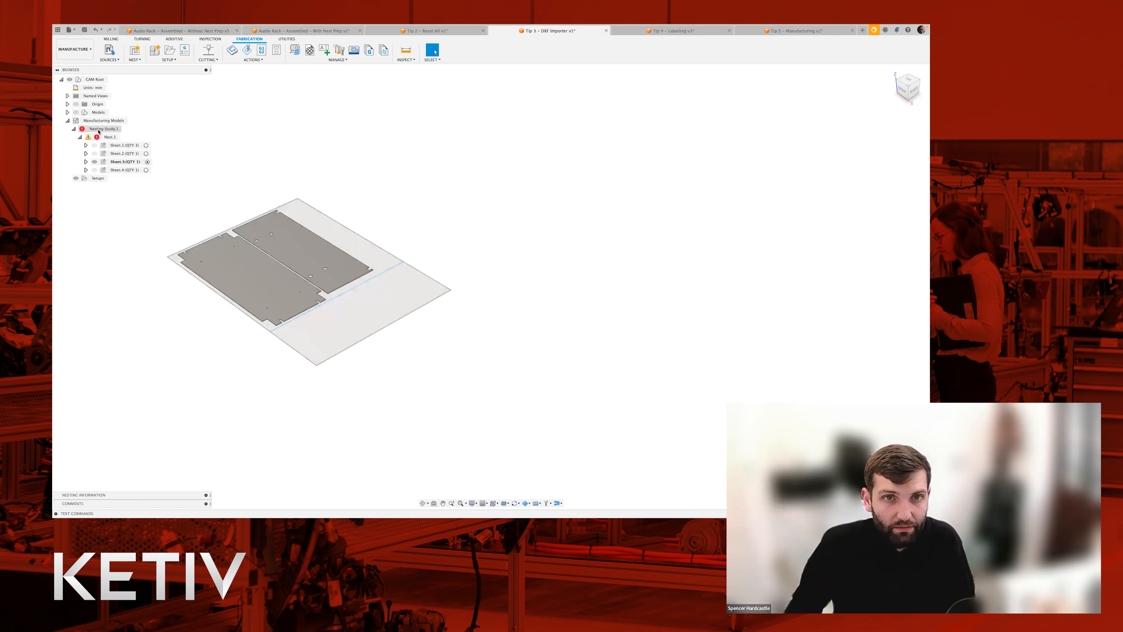
- Regenerate the nesting study of the imported DXF parts with the updated sheet size
right_click(98, 131)
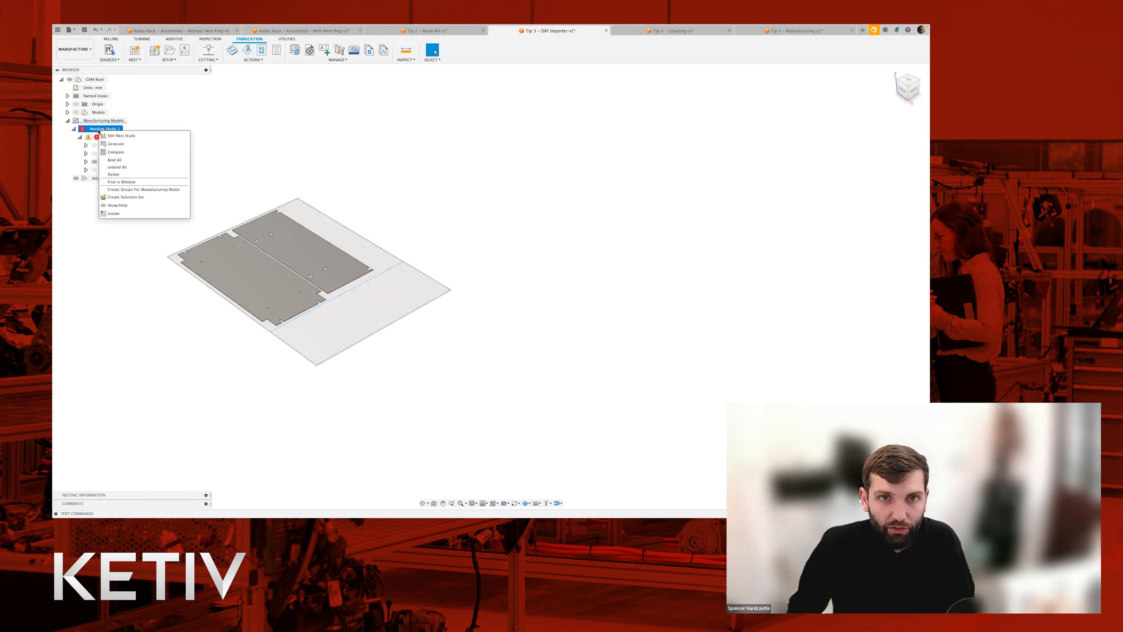
click(116, 144)
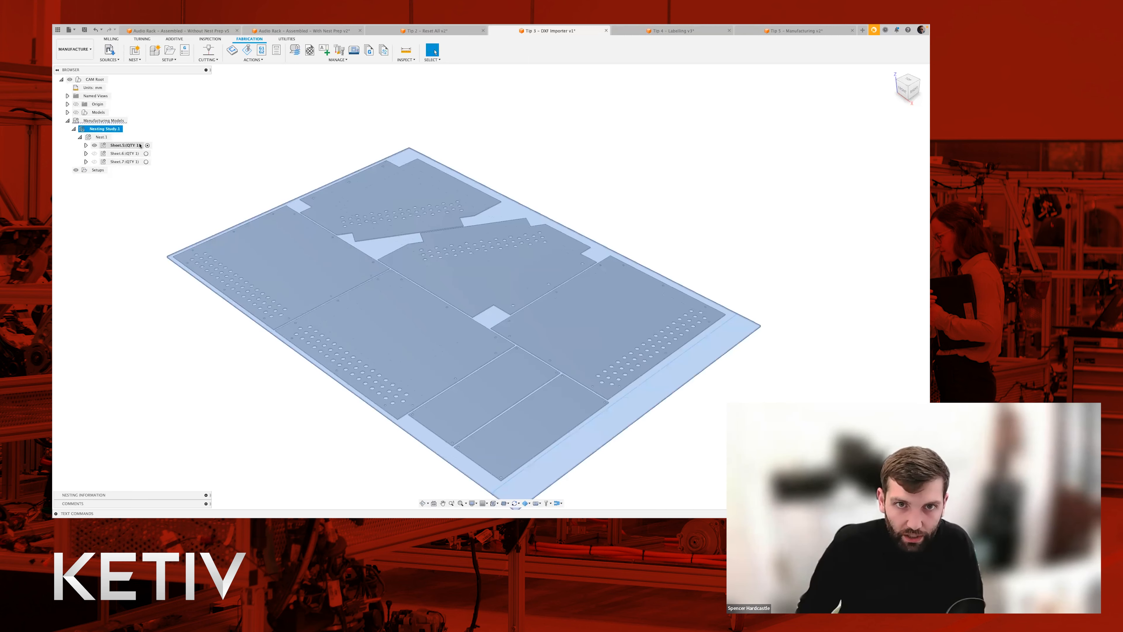
click(188, 147)
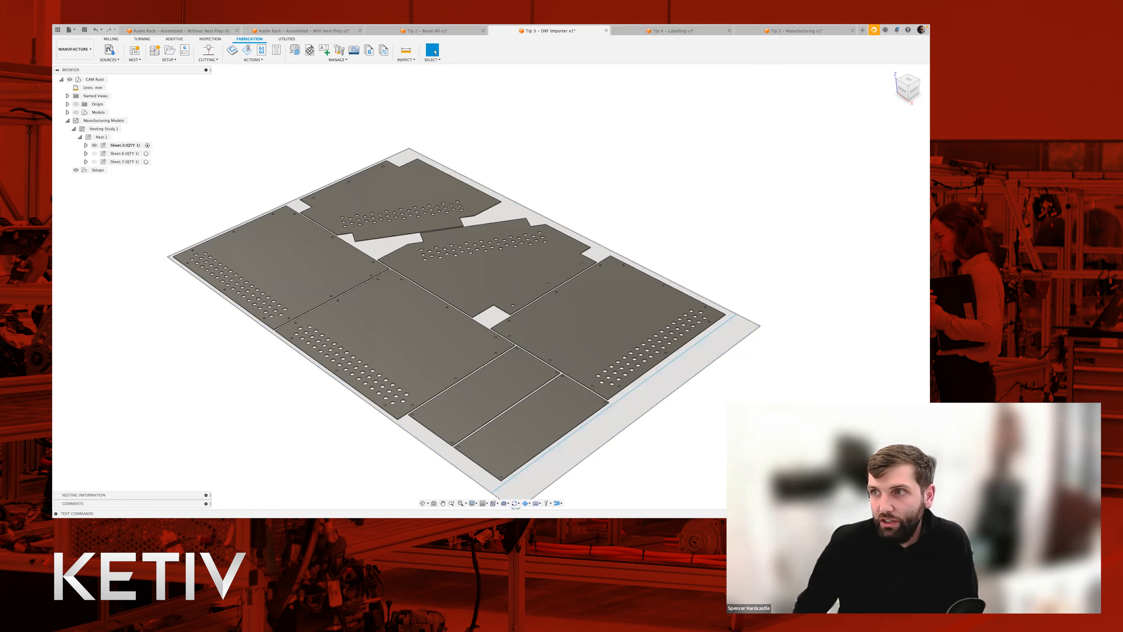
- Review the regenerated part layouts on the nest's three sheets from the top view
click(908, 79)
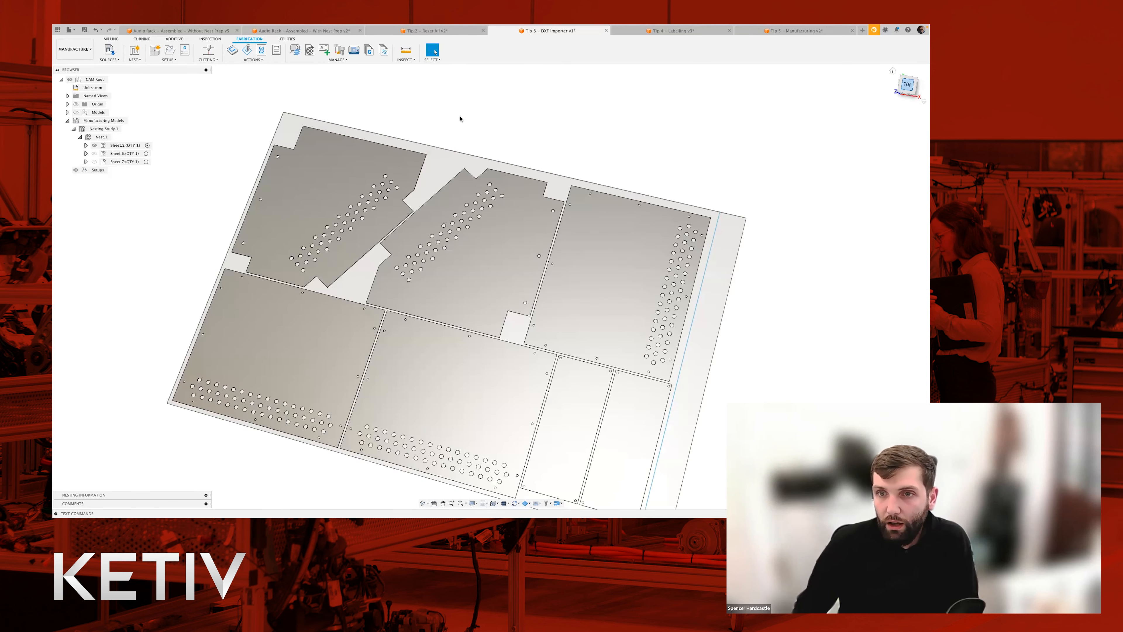
click(146, 153)
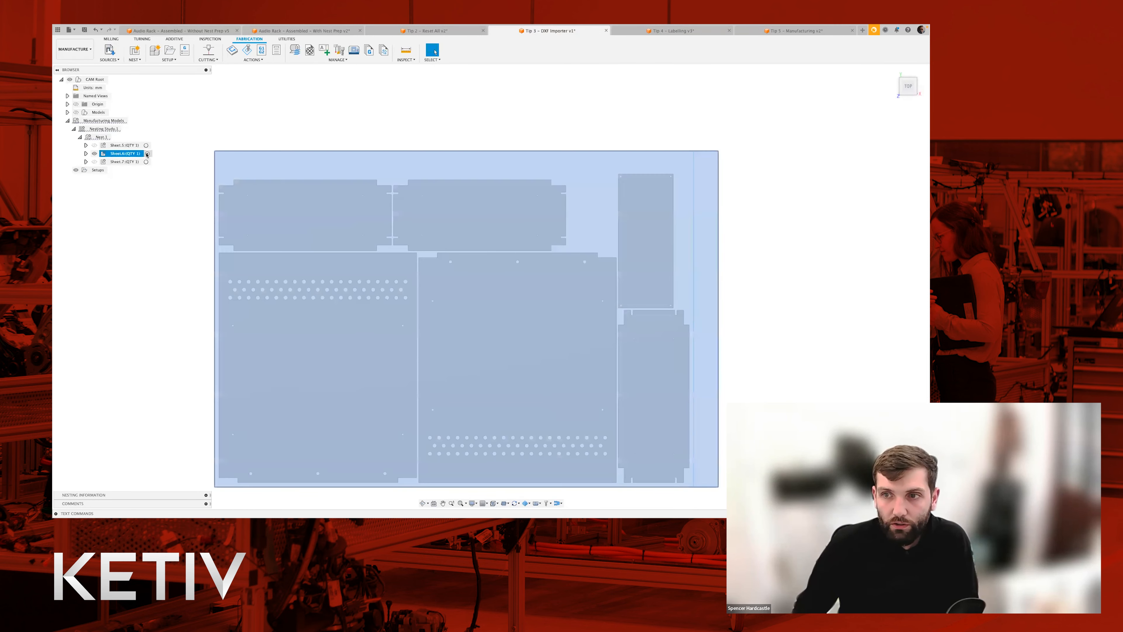
click(146, 162)
click(163, 254)
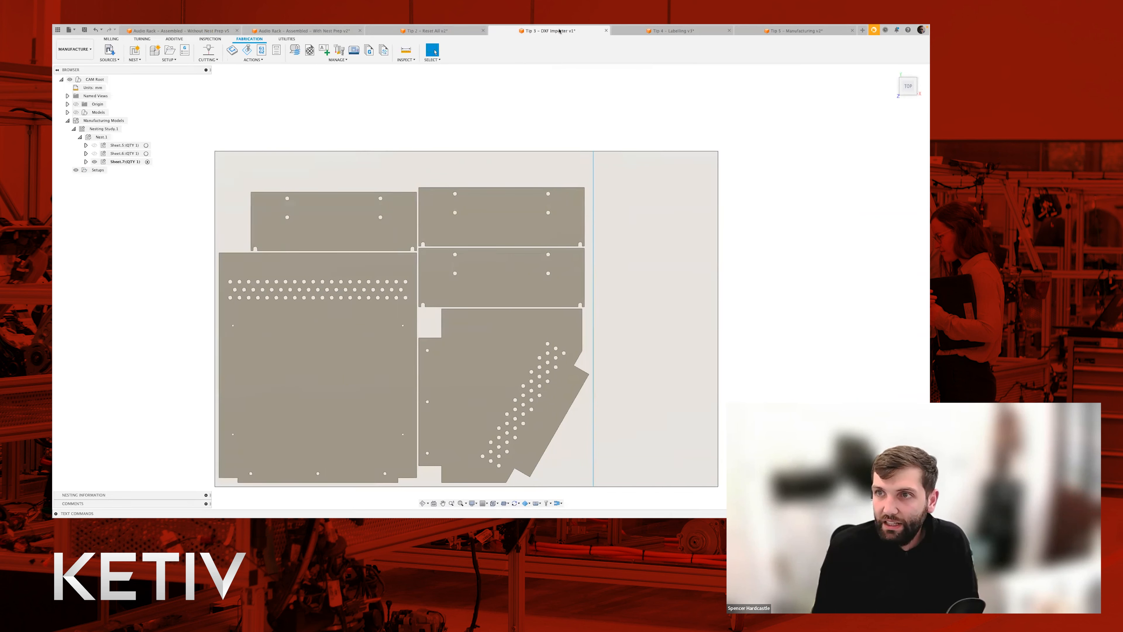
- Switch to the Tip 4 – Labelling document and look over the commands available for its first sheet and nest
click(697, 31)
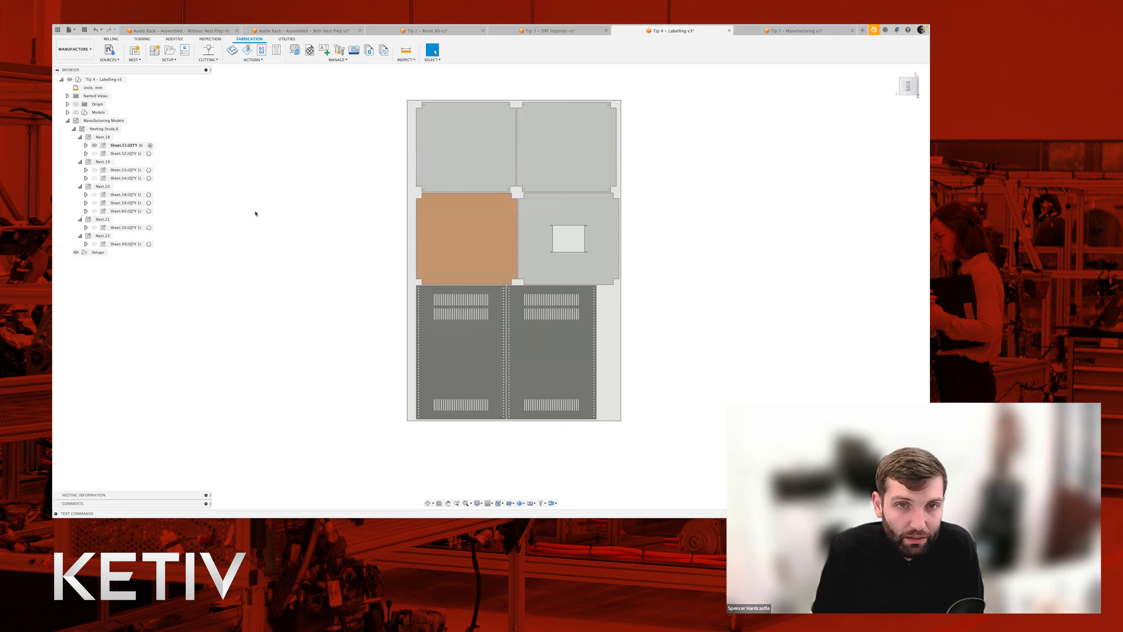
click(132, 146)
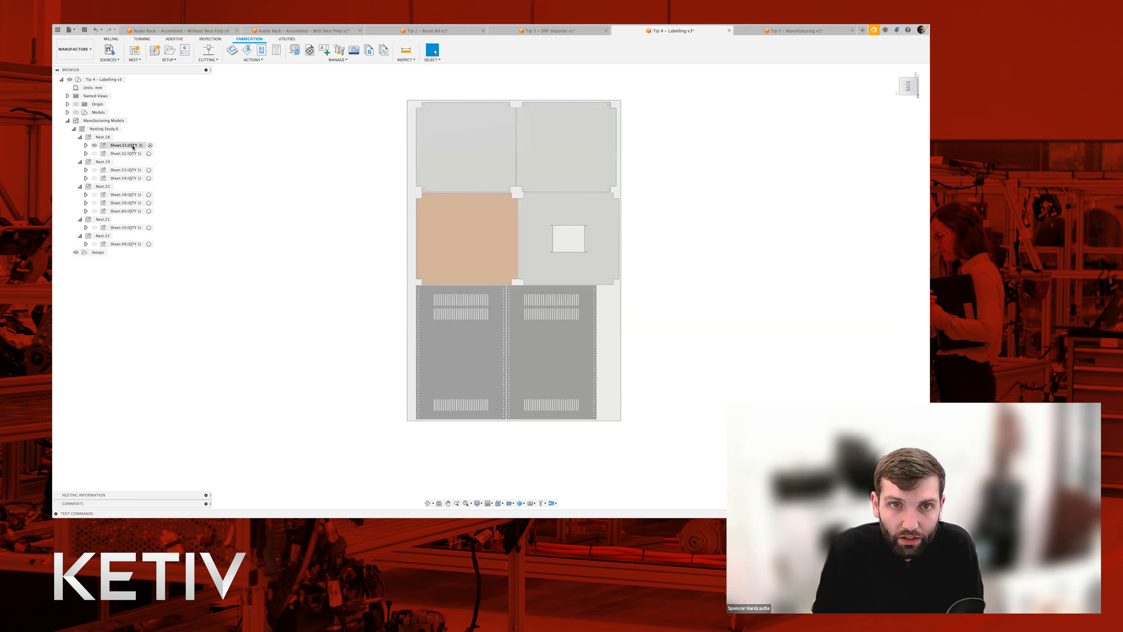
right_click(133, 146)
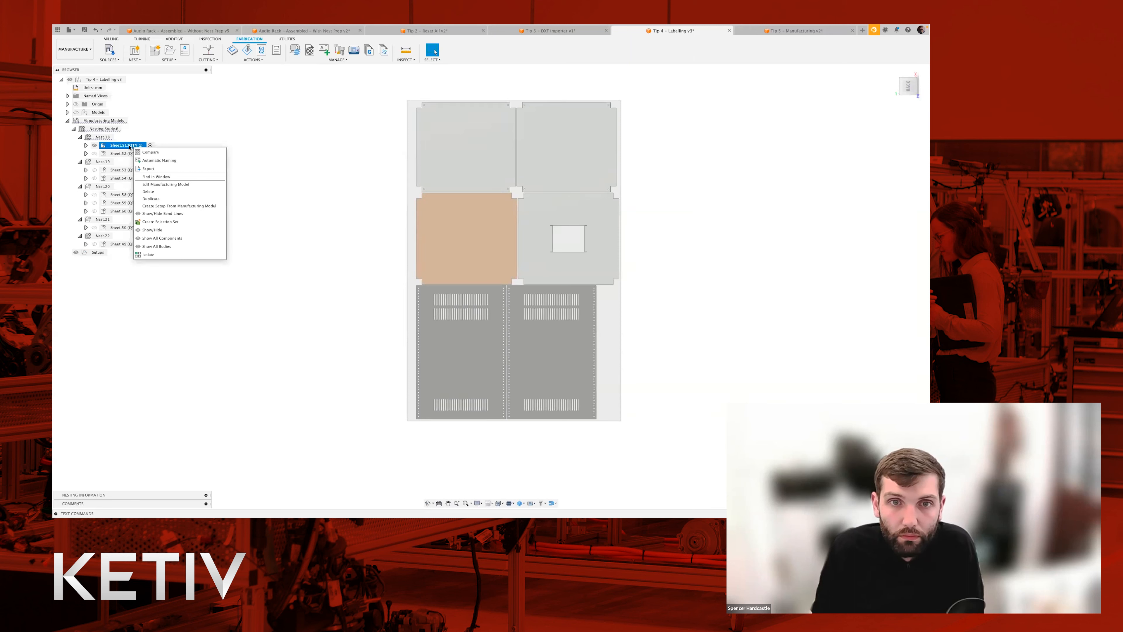
right_click(106, 137)
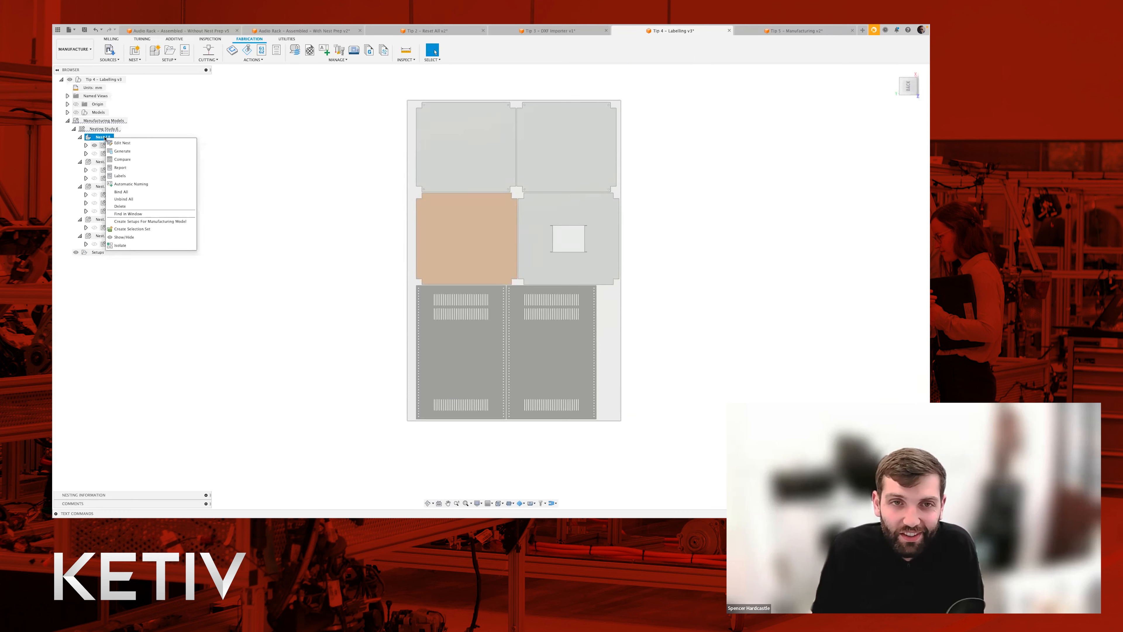
click(210, 113)
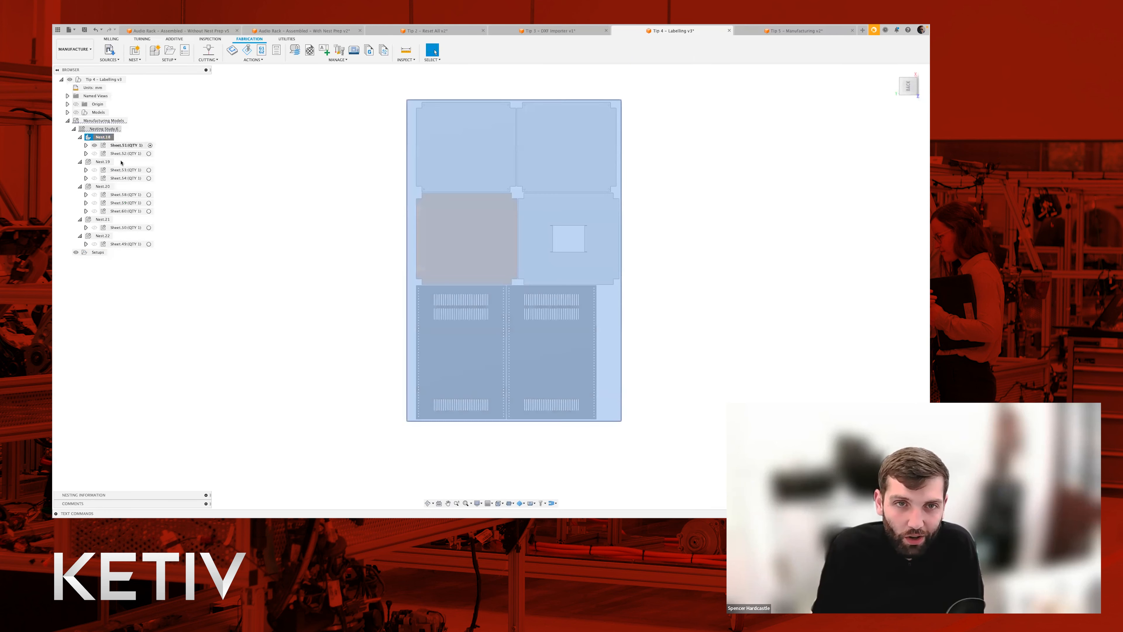
click(177, 204)
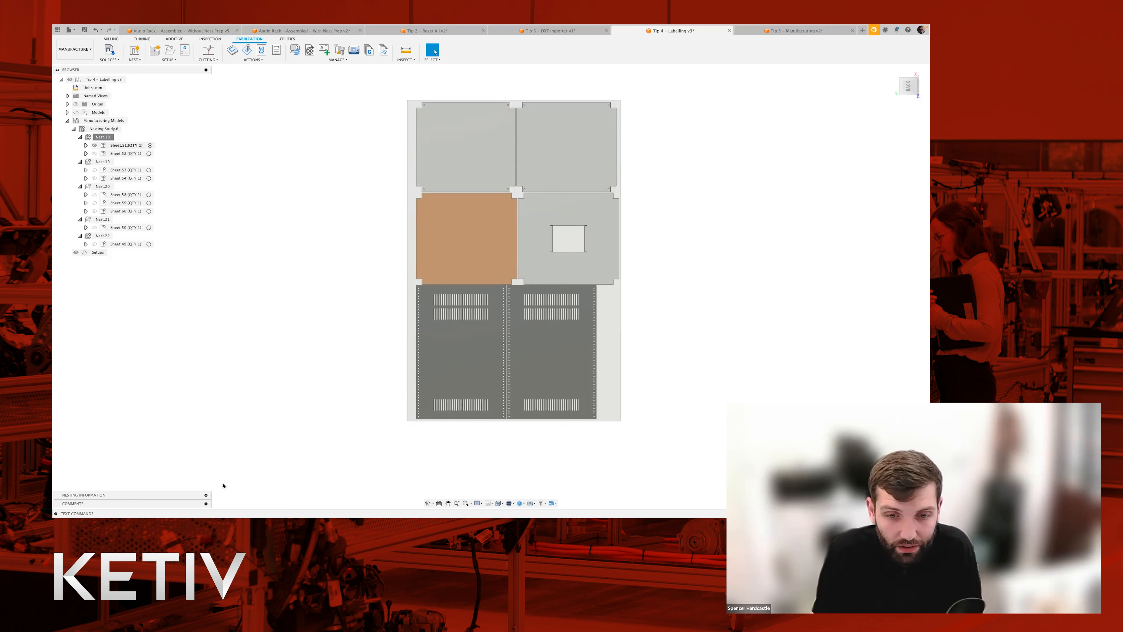
- Review the nesting information and the Compare view of Nest.18
click(206, 495)
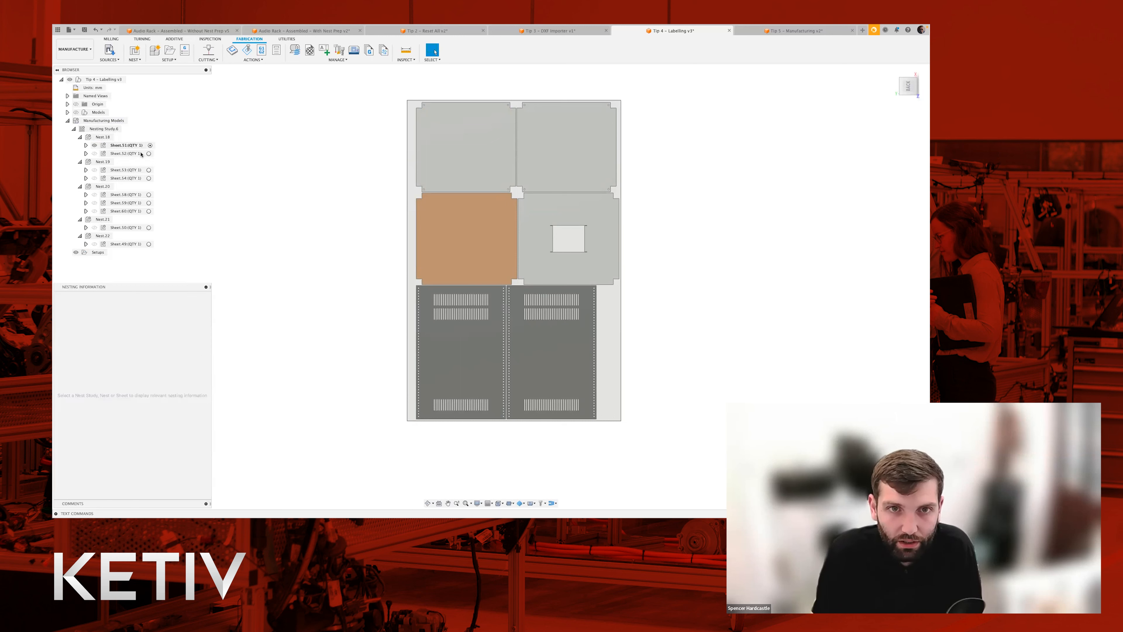
click(103, 138)
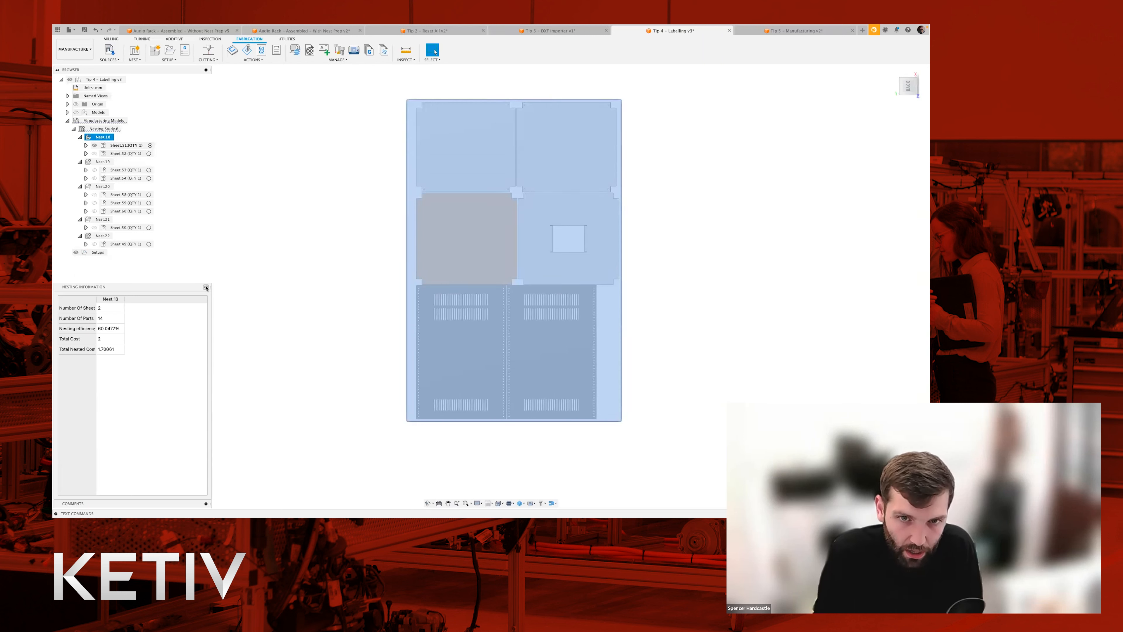
click(206, 286)
right_click(106, 138)
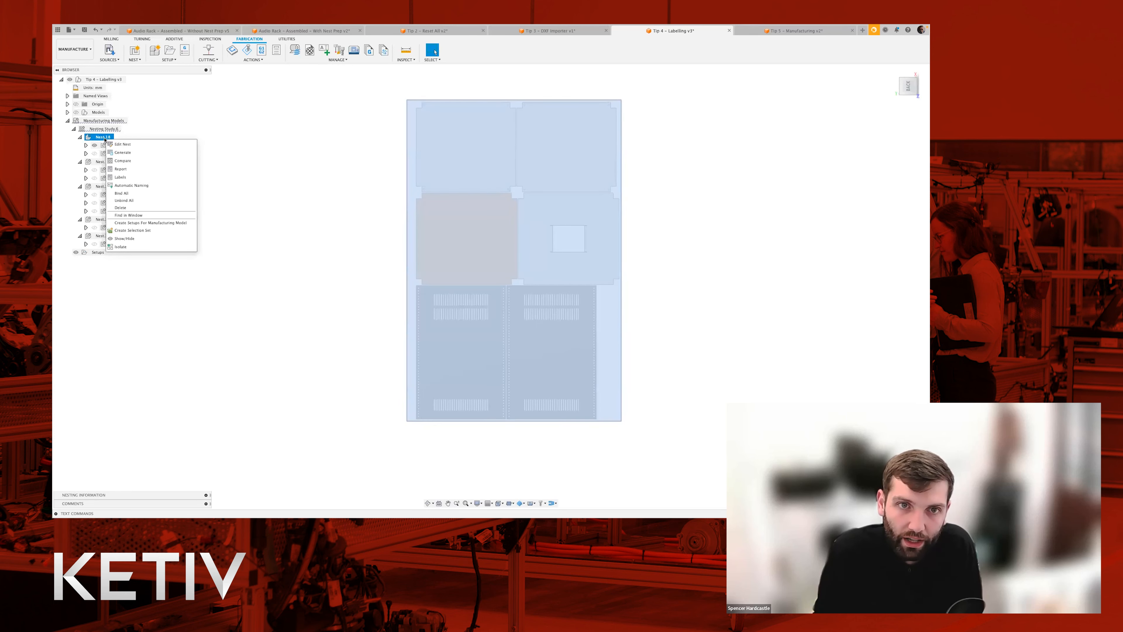
click(120, 161)
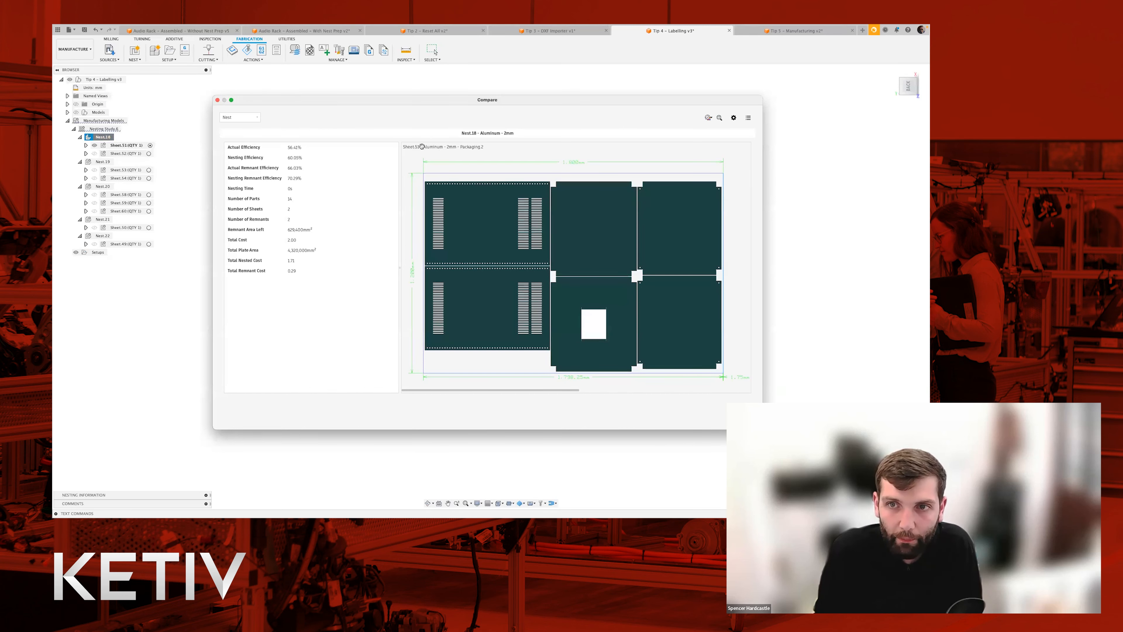
click(743, 418)
double_click(116, 146)
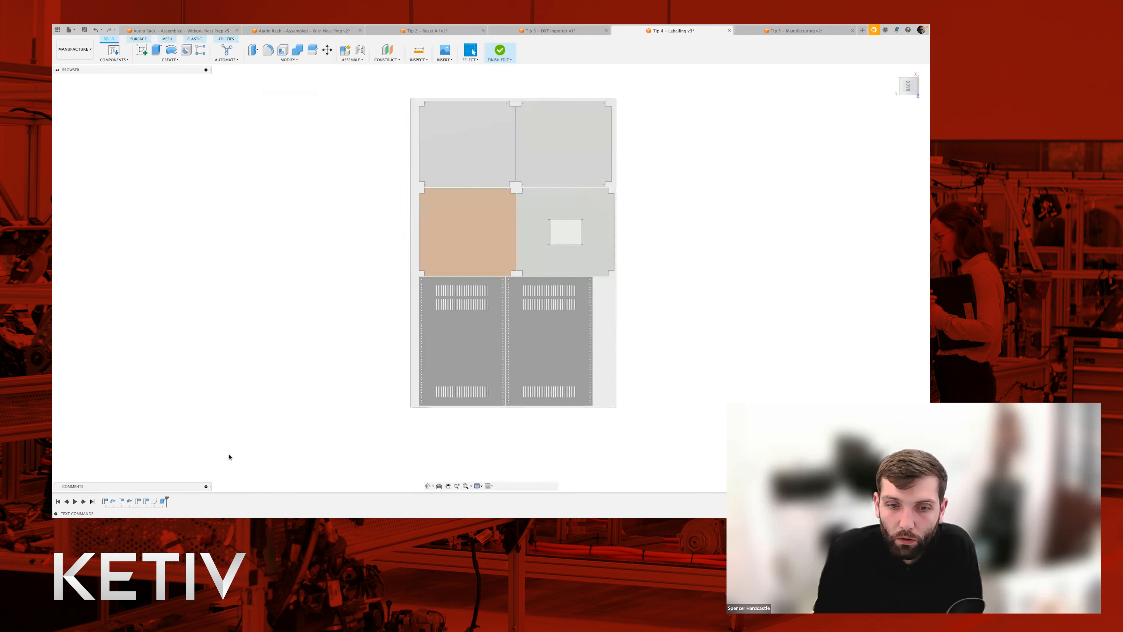
click(499, 49)
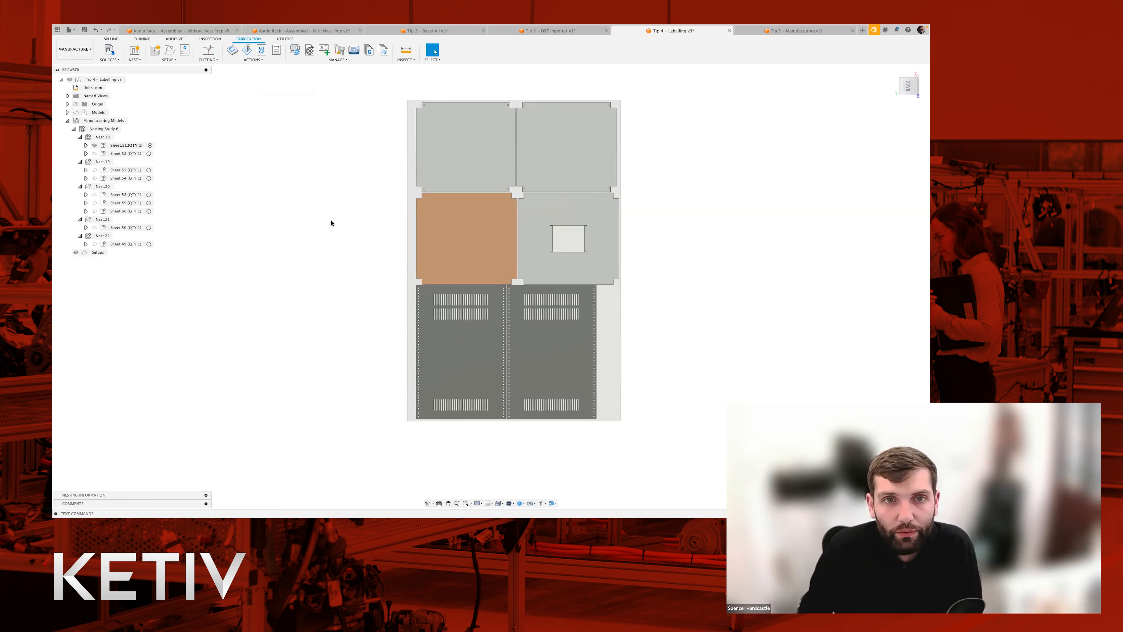
- Generate part labels for Nest.18 with the Desktop printer-Letter-2.75 in x 1.5 in template and view them in an enlarged window
right_click(107, 138)
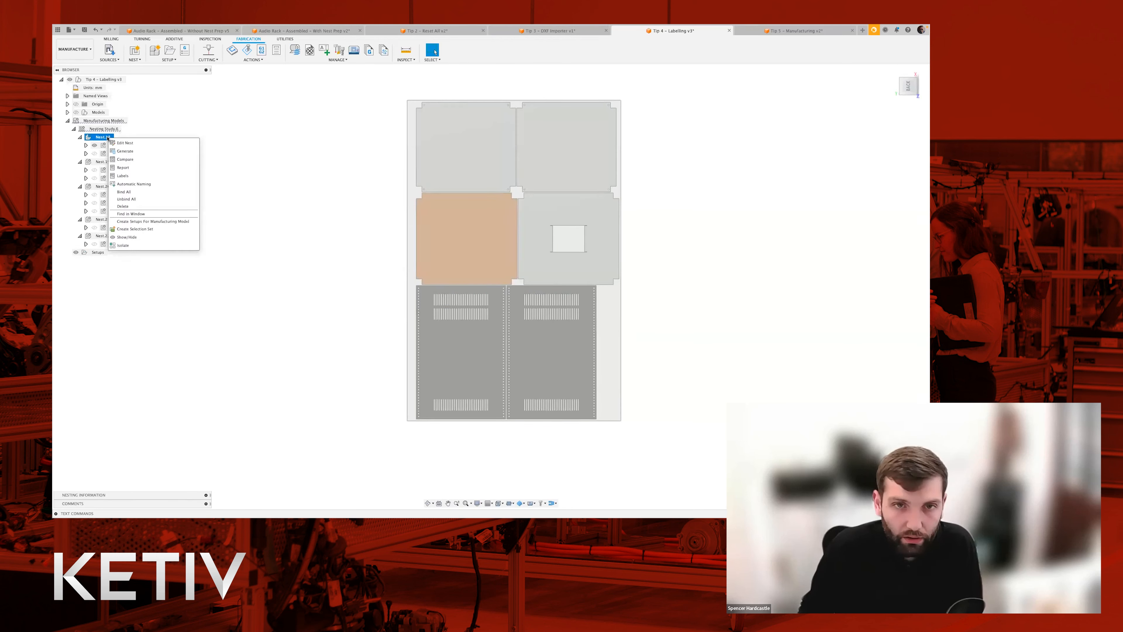
click(122, 175)
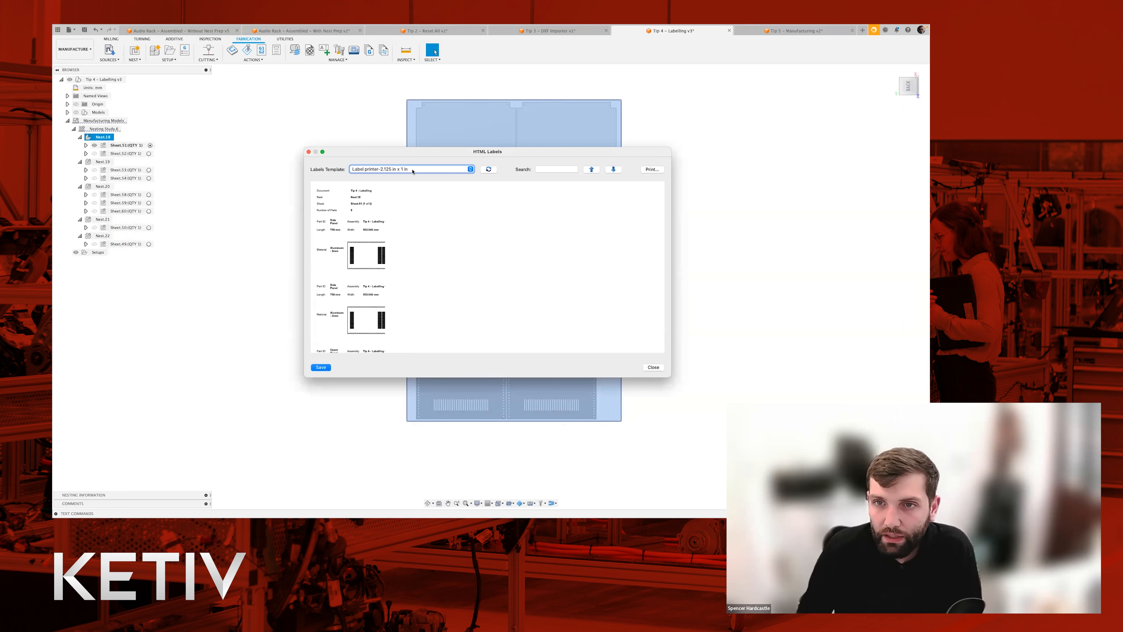
click(422, 169)
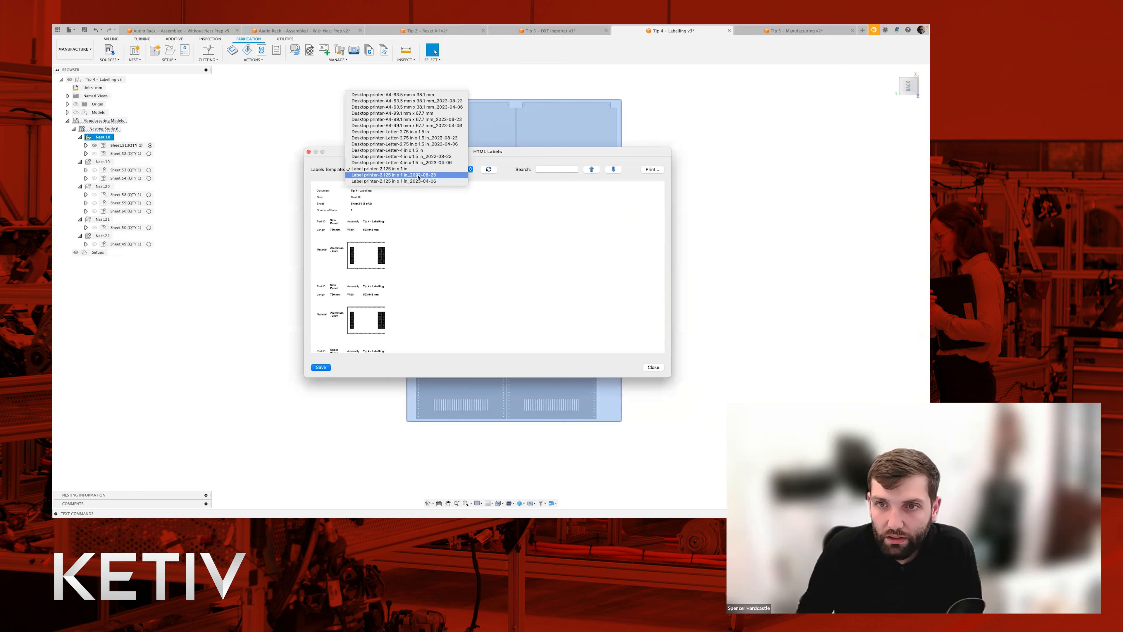
click(418, 175)
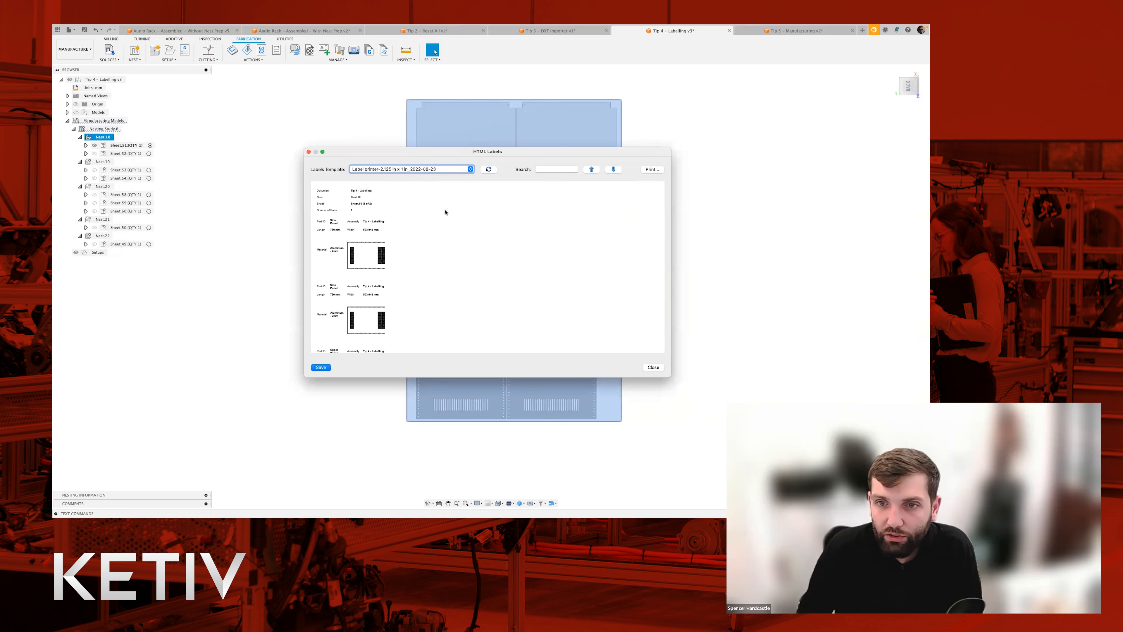
click(445, 169)
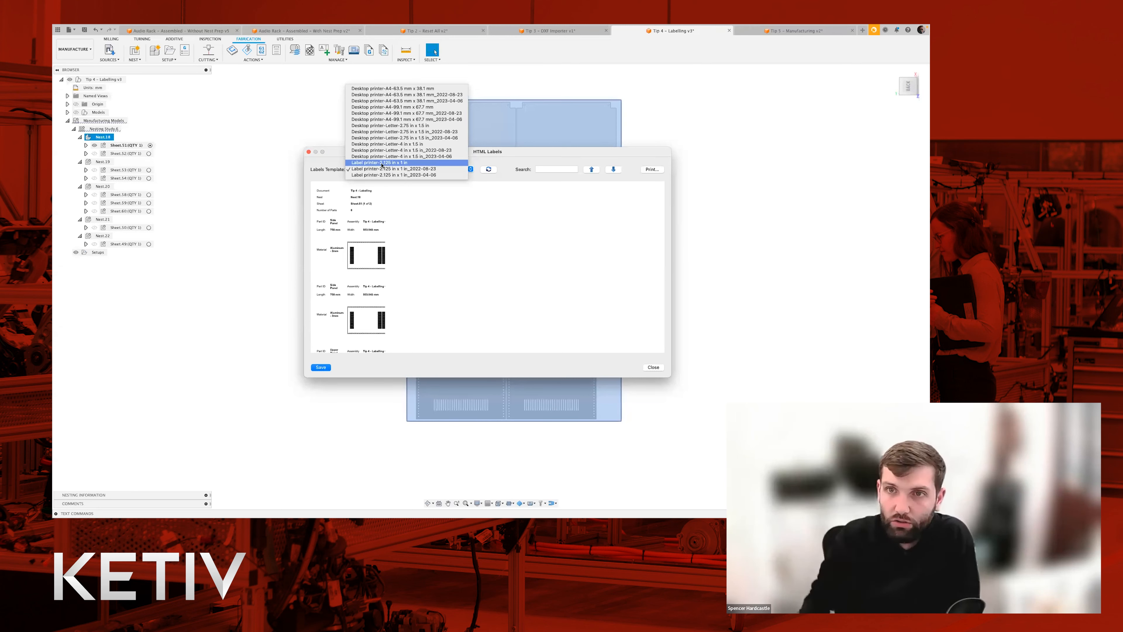
click(398, 128)
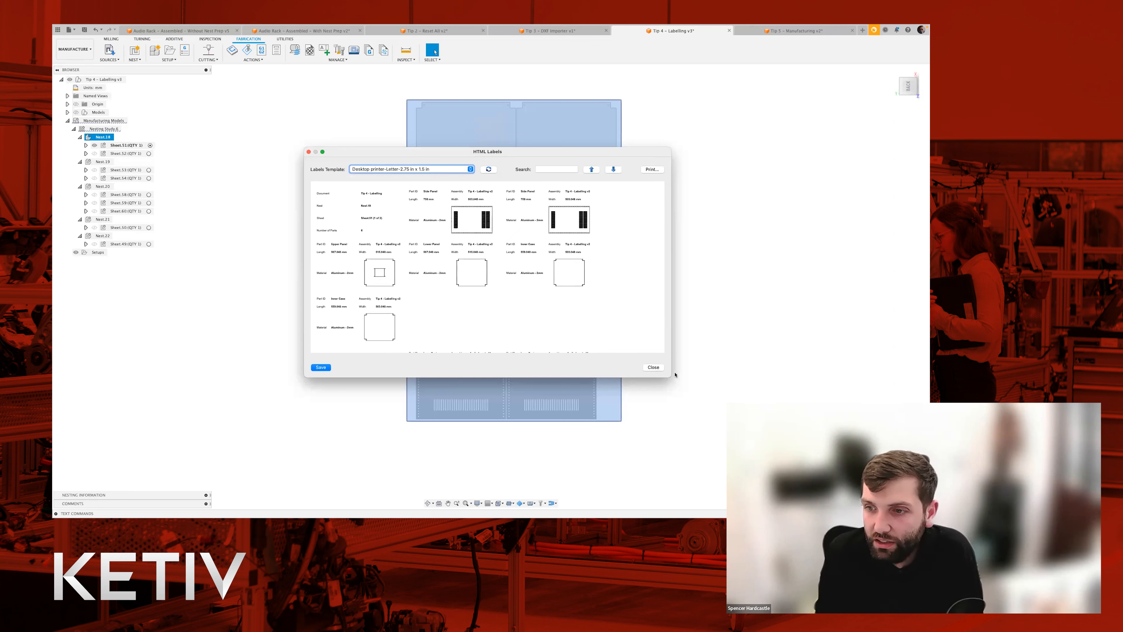
drag(669, 377, 873, 492)
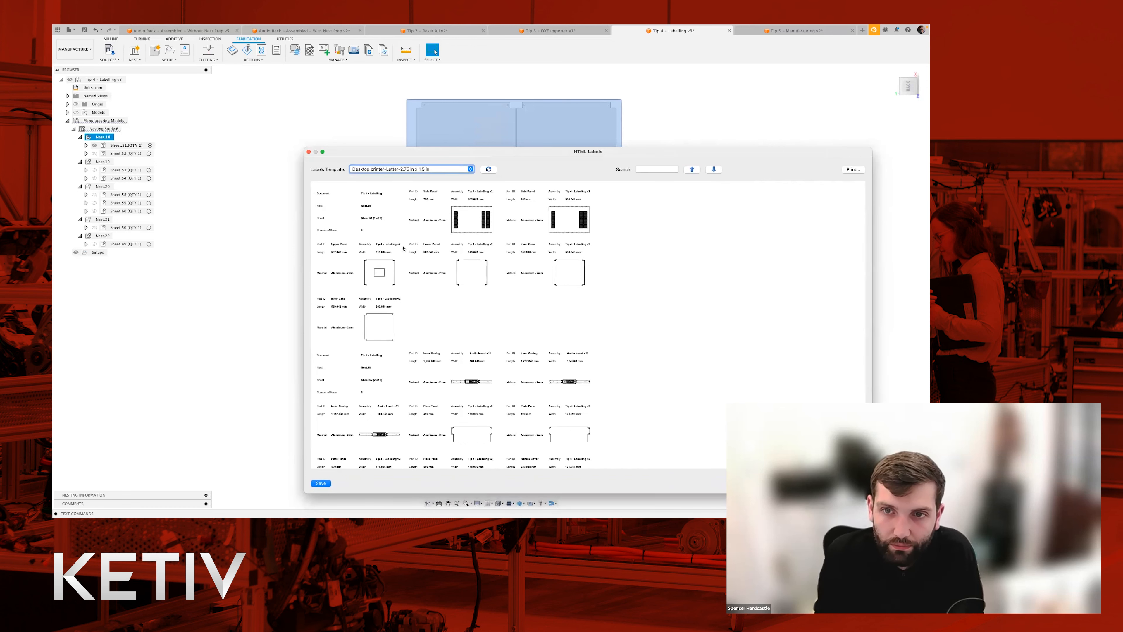
key(Escape)
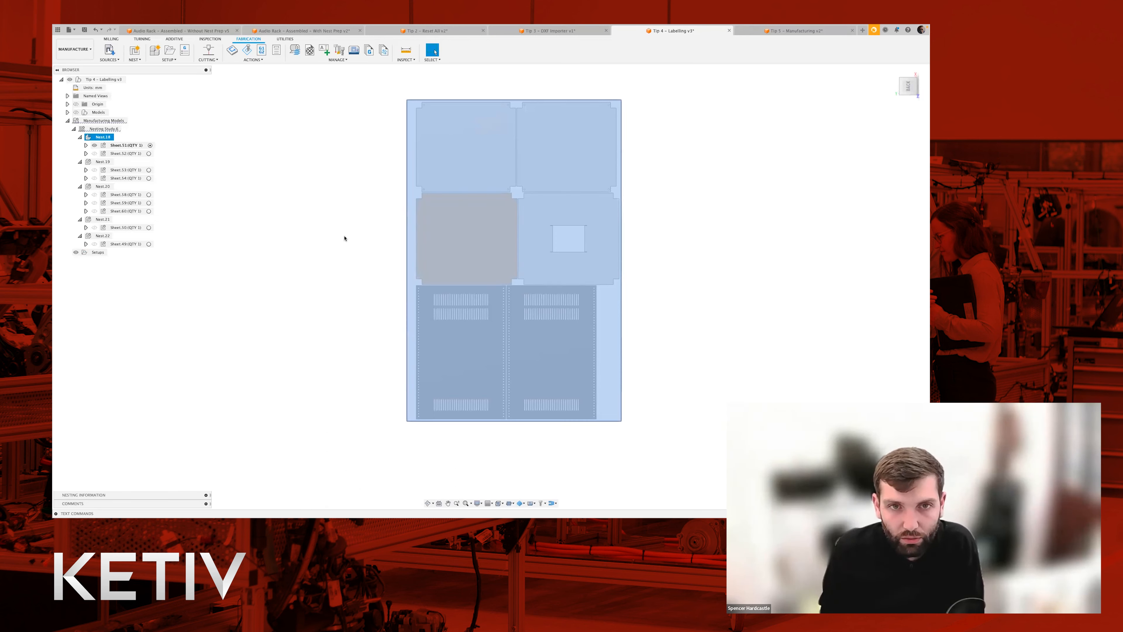
- Review the part labels of Nest.18 once more, and switch to the presentation slides
right_click(103, 138)
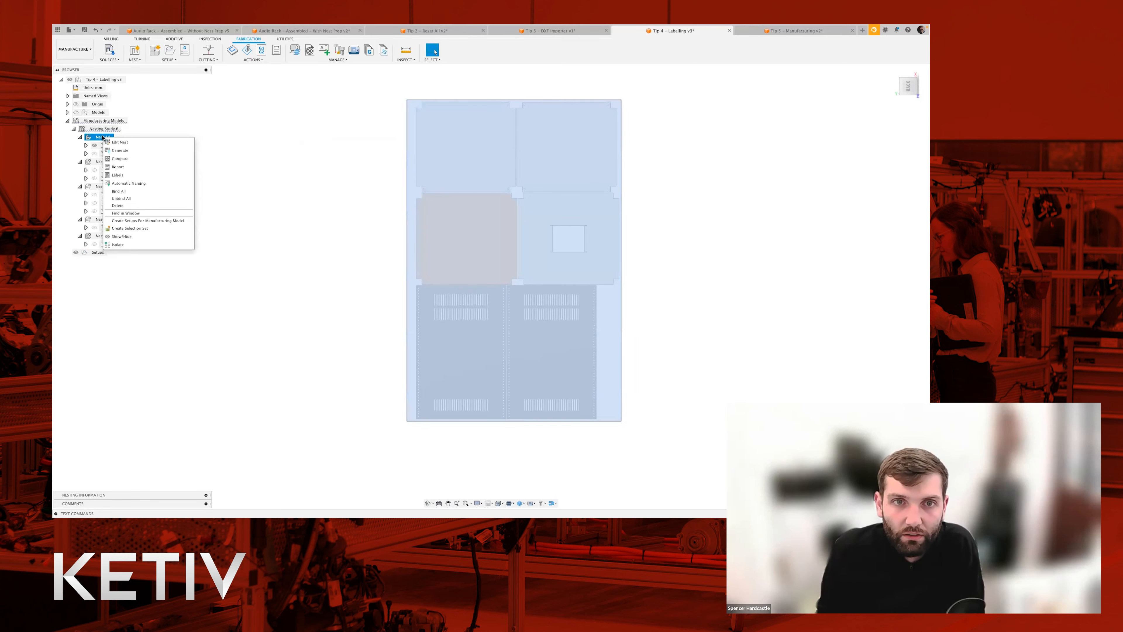
click(119, 175)
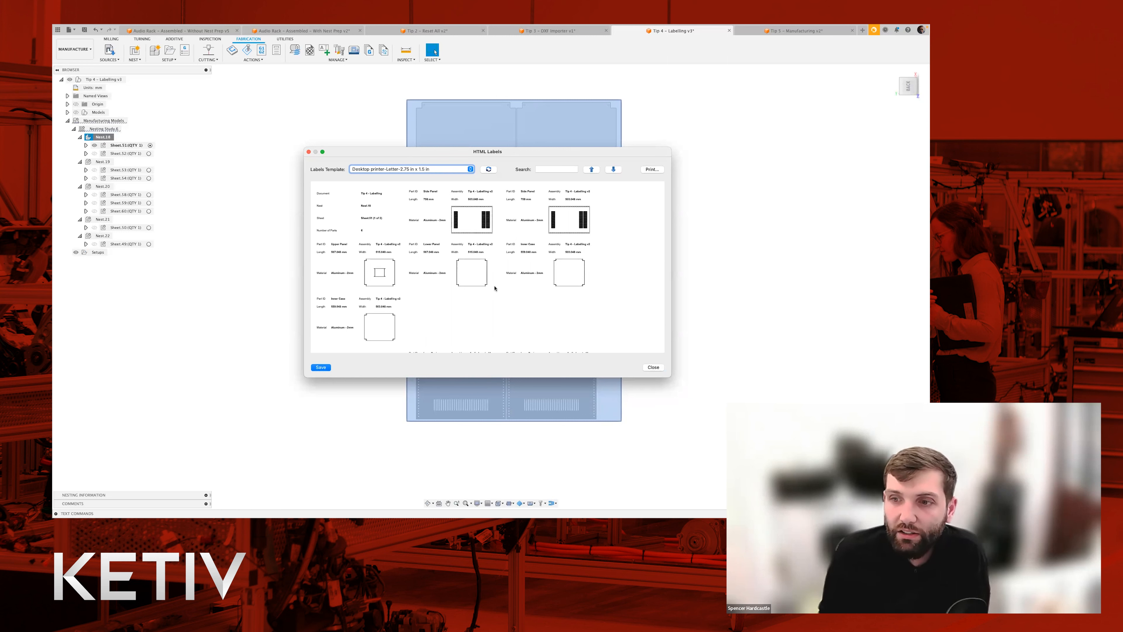
click(652, 367)
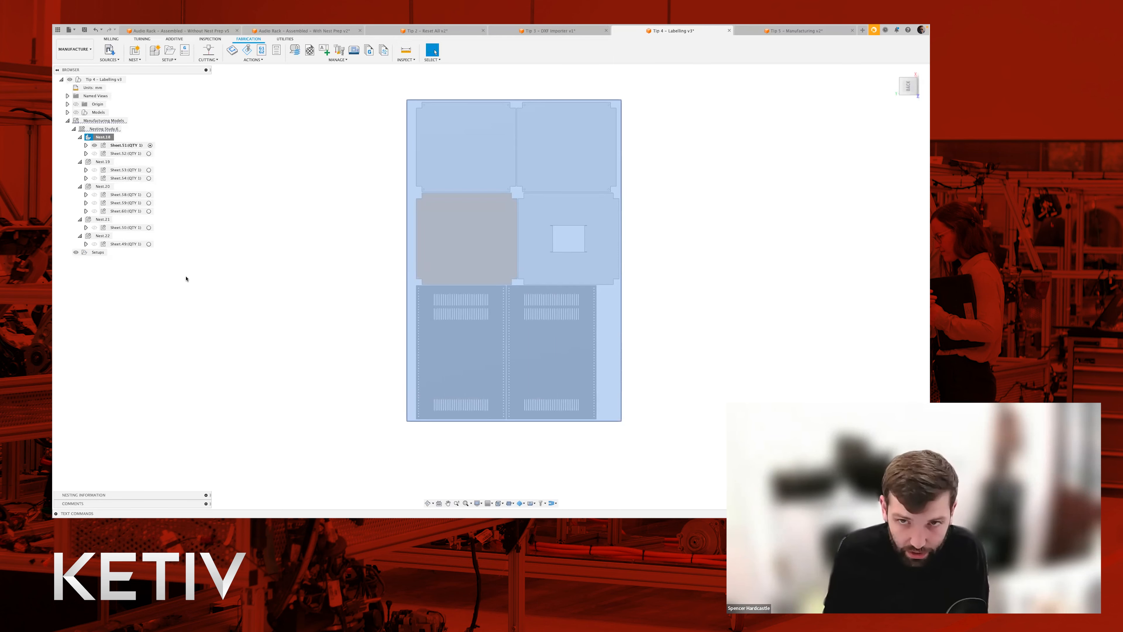
key(ctrl+Left)
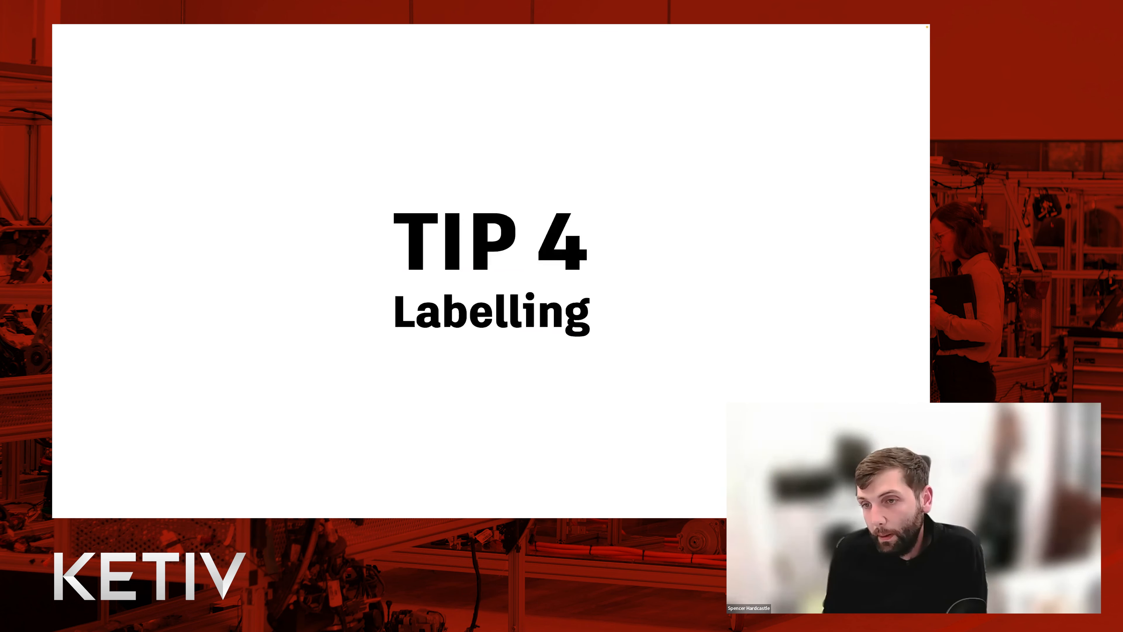
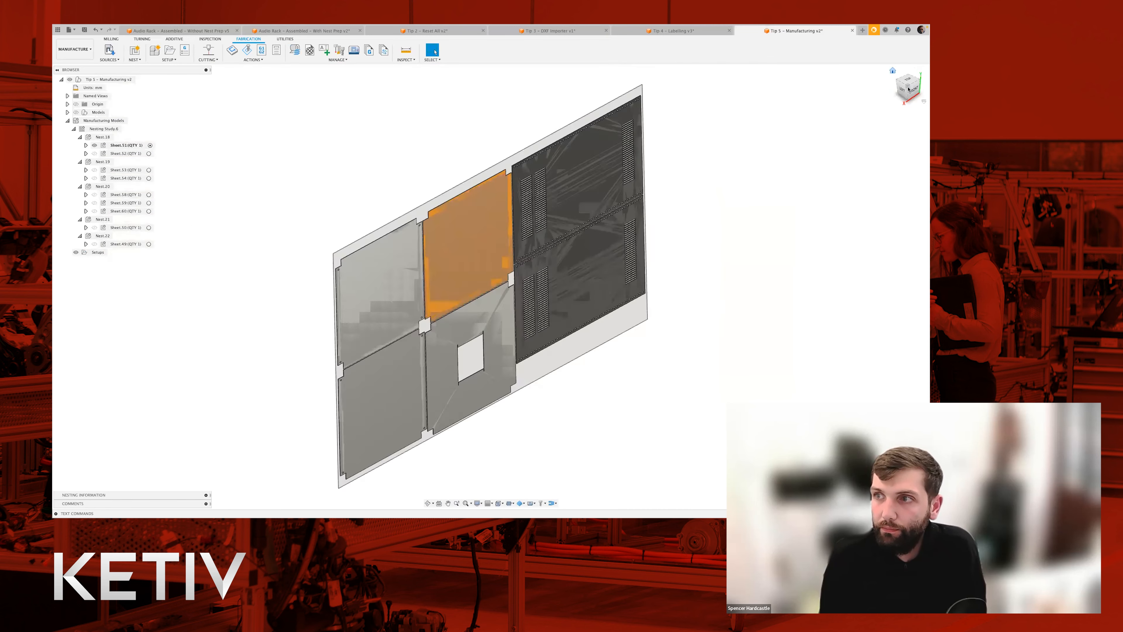
- Orient the sheet to the front view and look over the commands offered for the first sheet, Nest.18 and the whole nesting study
click(912, 89)
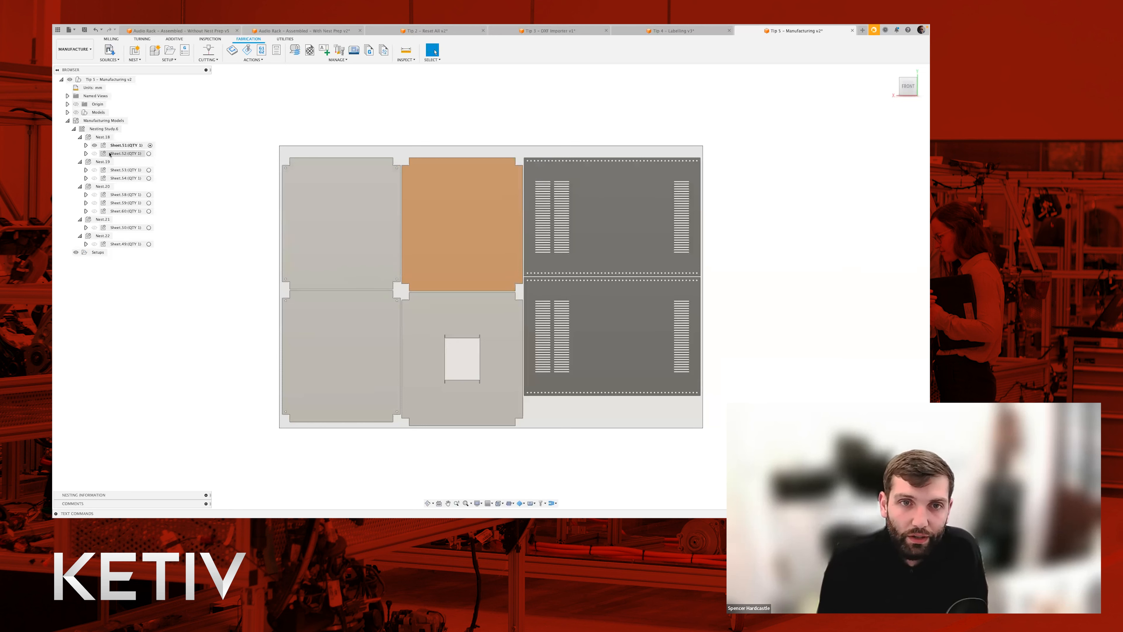
right_click(116, 147)
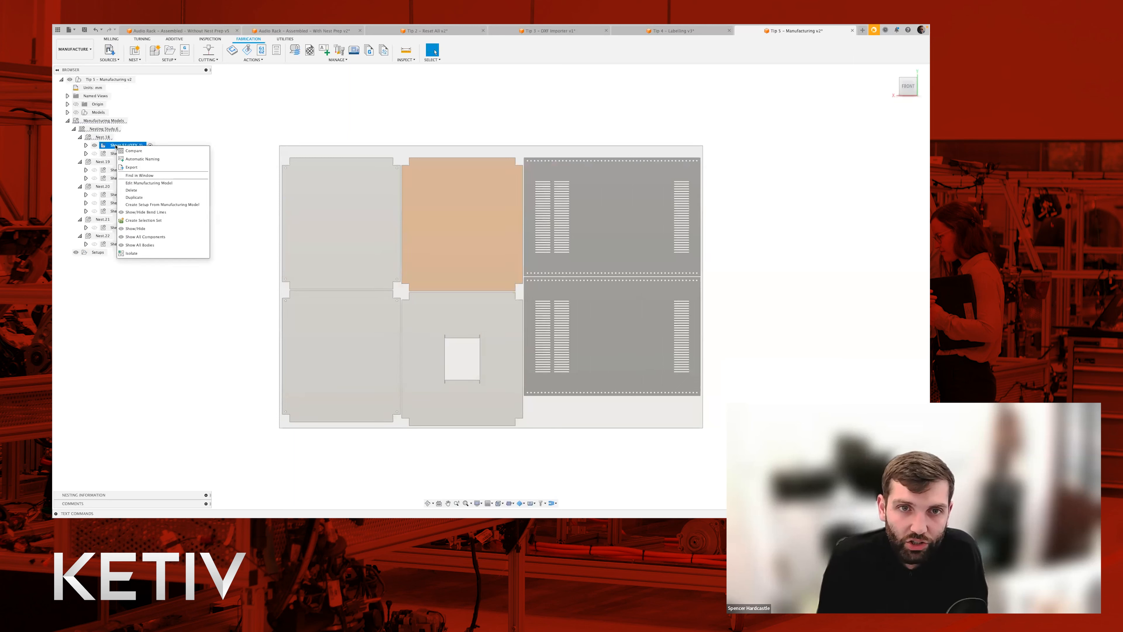
right_click(106, 137)
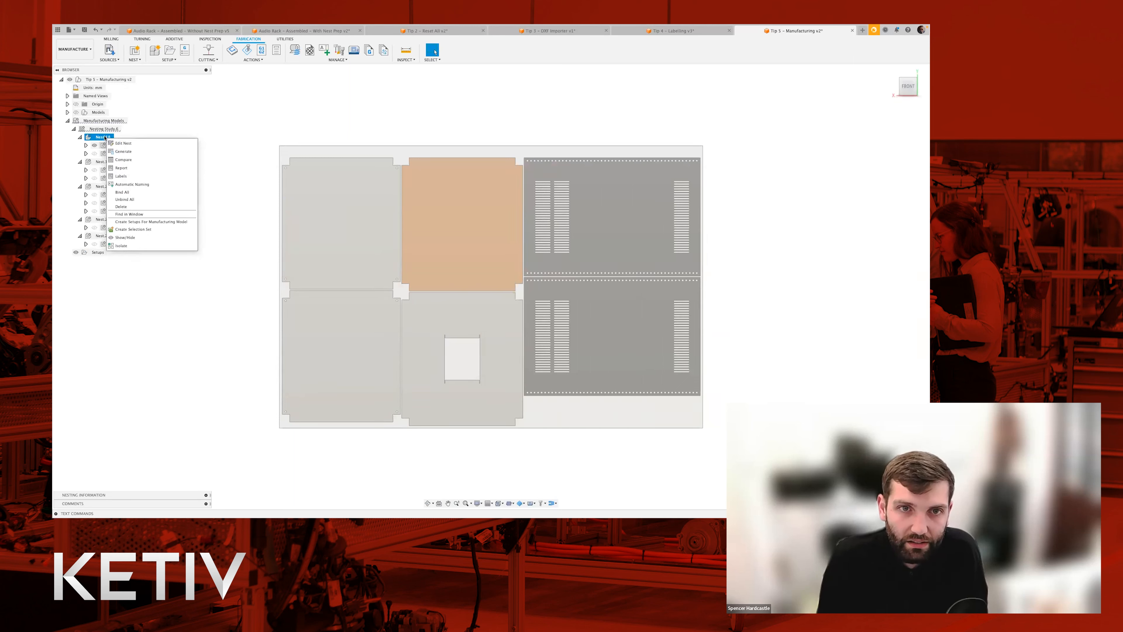
right_click(102, 129)
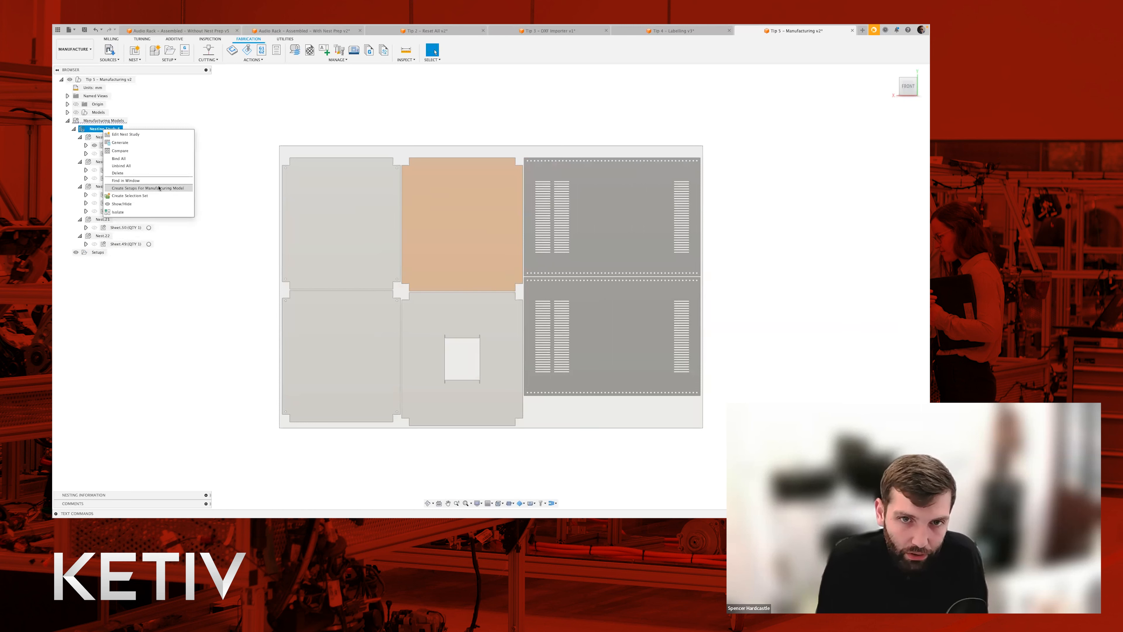
click(222, 268)
click(186, 206)
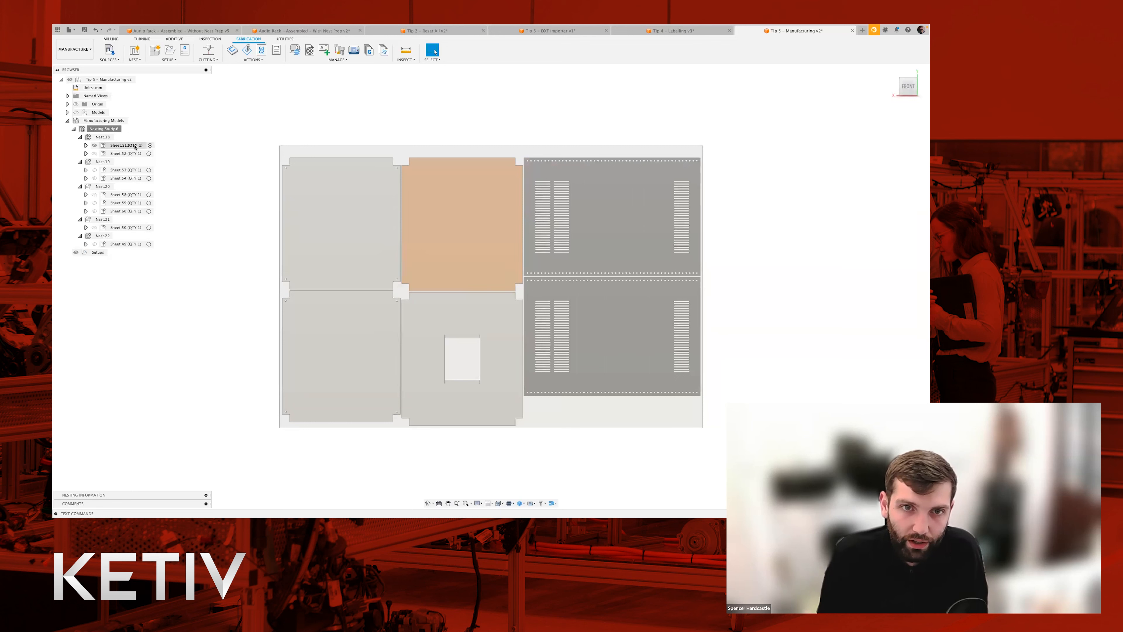
- Start a setup from the manufacturing model of Nest.18's first sheet and check its stock settings against the sheet's stock body
right_click(132, 146)
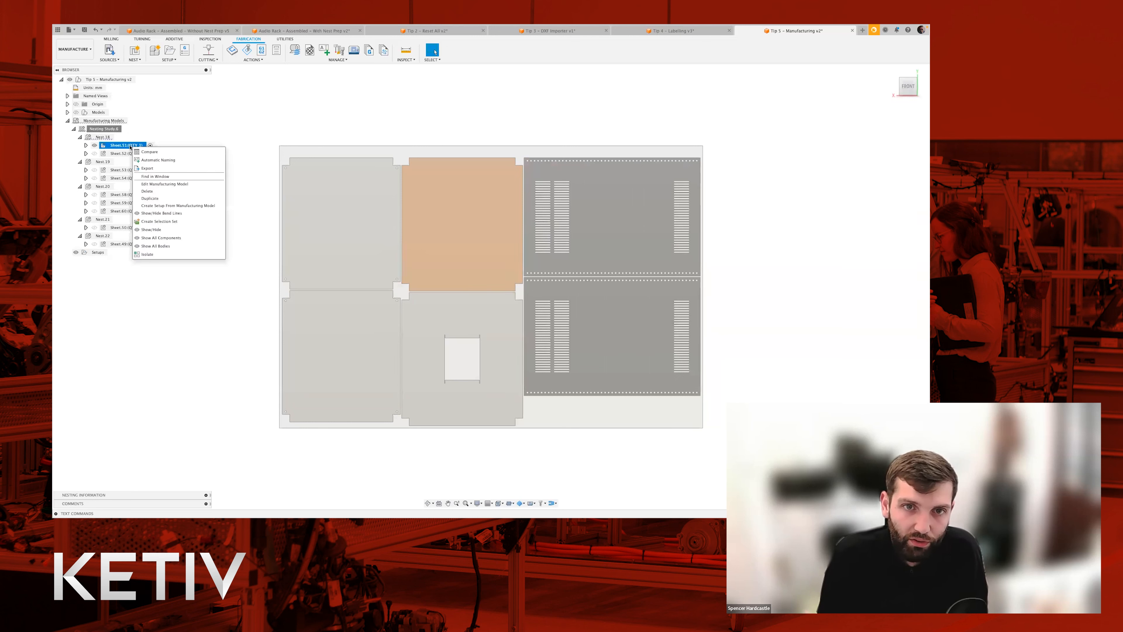
click(160, 206)
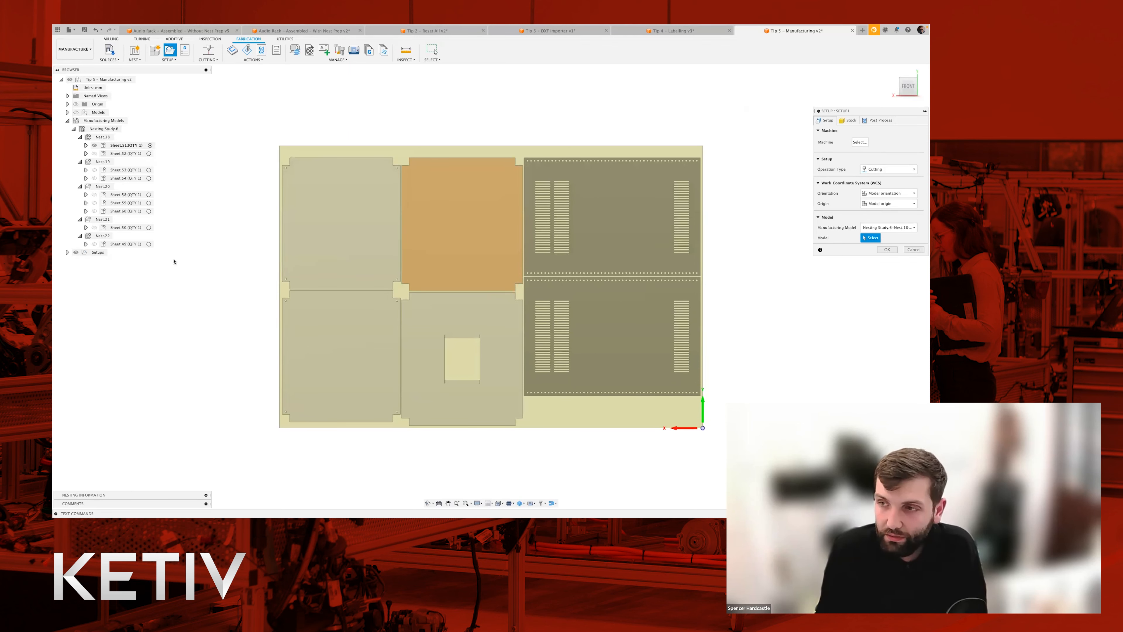
click(849, 120)
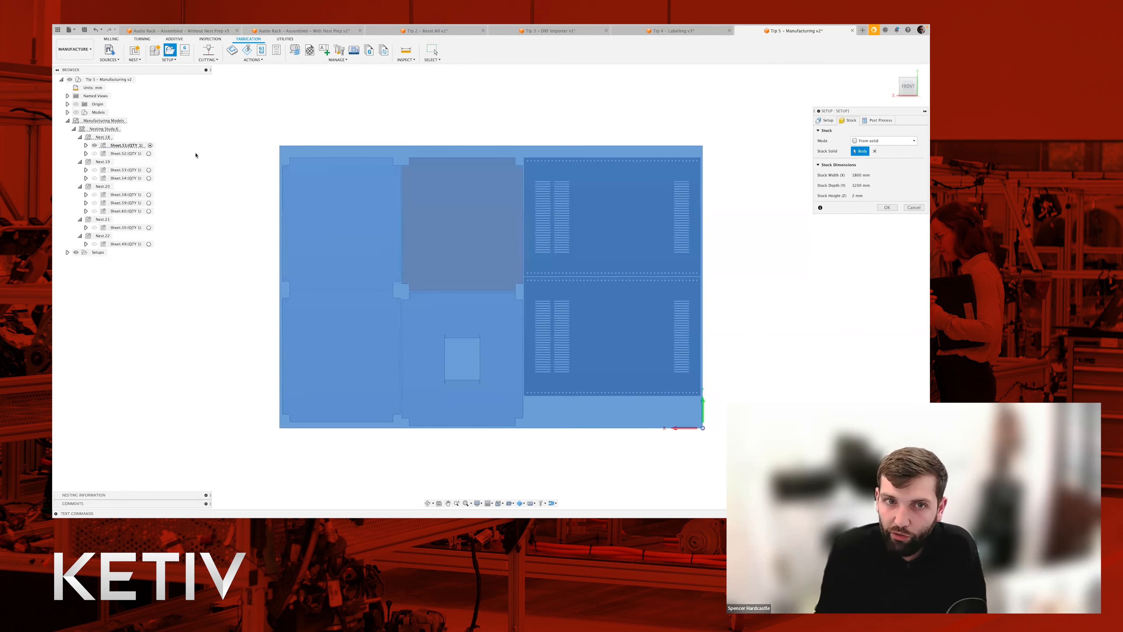
click(86, 146)
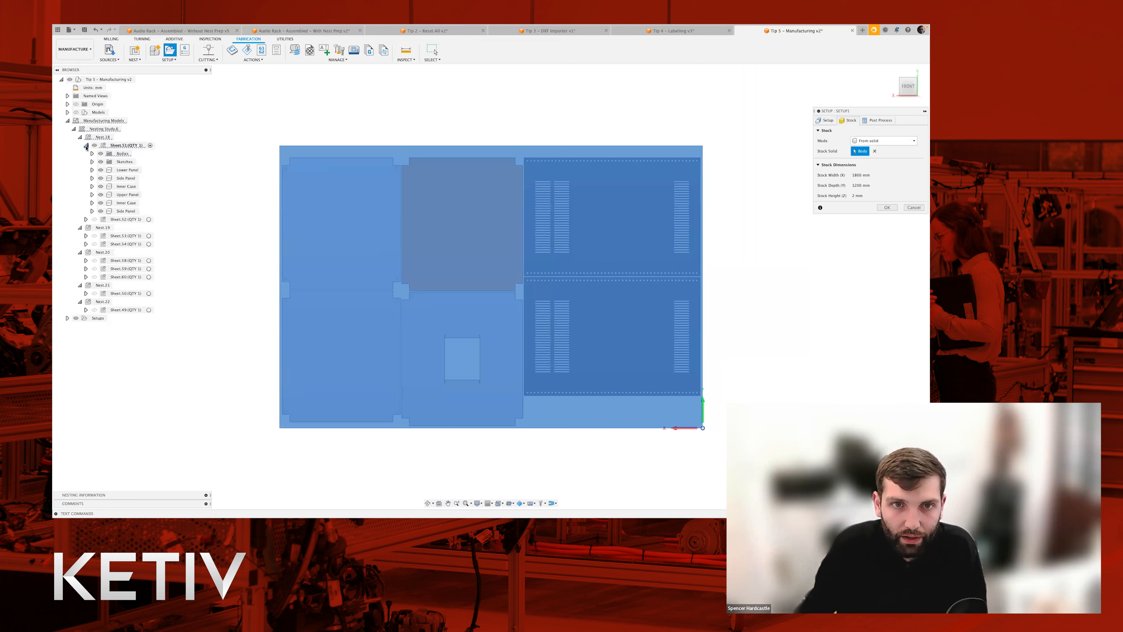
click(91, 154)
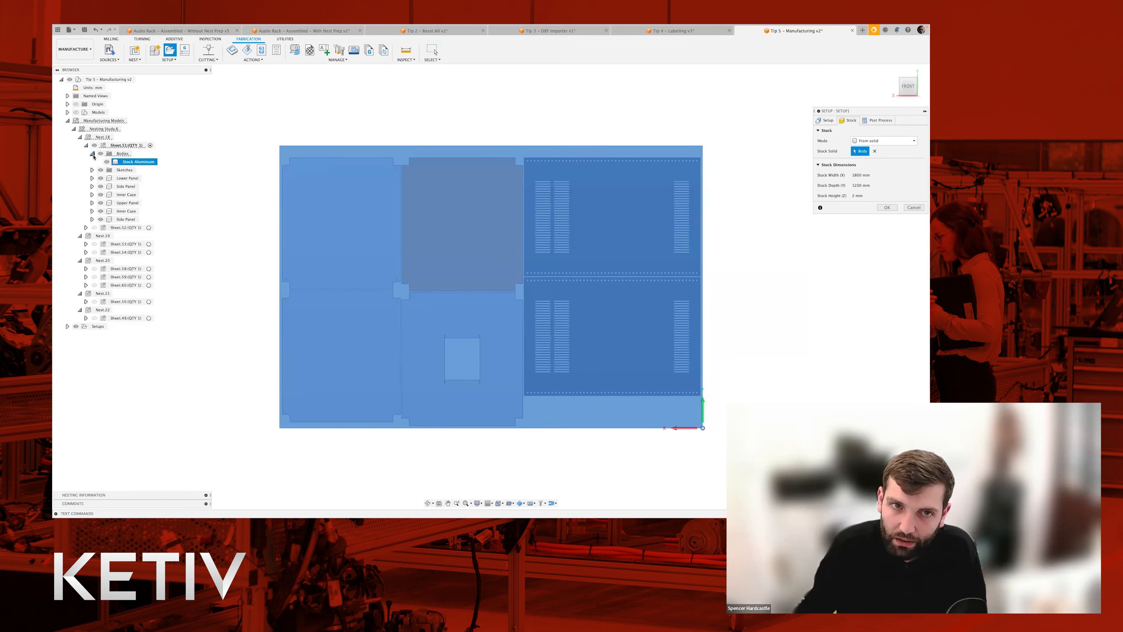
click(93, 154)
click(86, 146)
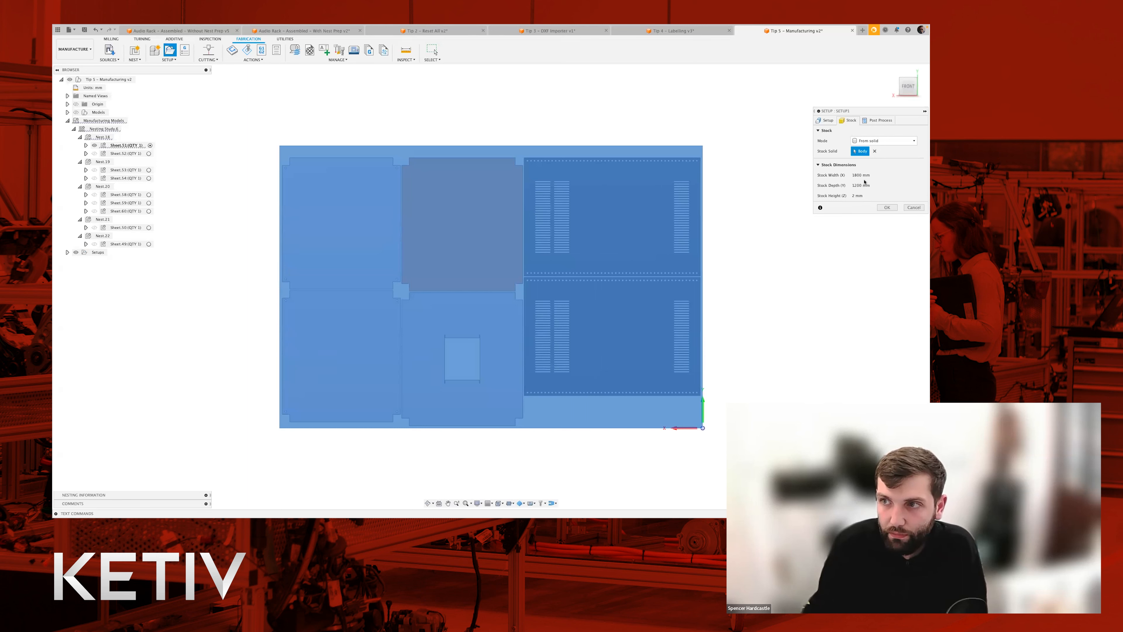
- Select all six nested parts as the setup's model bodies and create the cutting setup
click(827, 120)
click(627, 307)
click(619, 259)
click(445, 302)
click(374, 319)
click(376, 273)
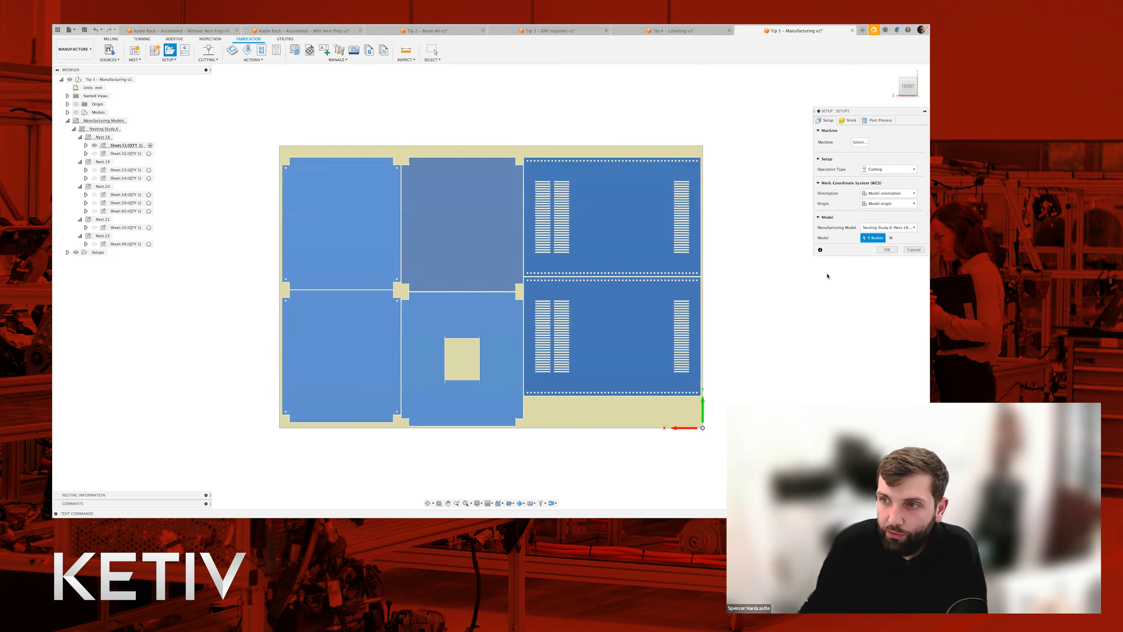
click(882, 250)
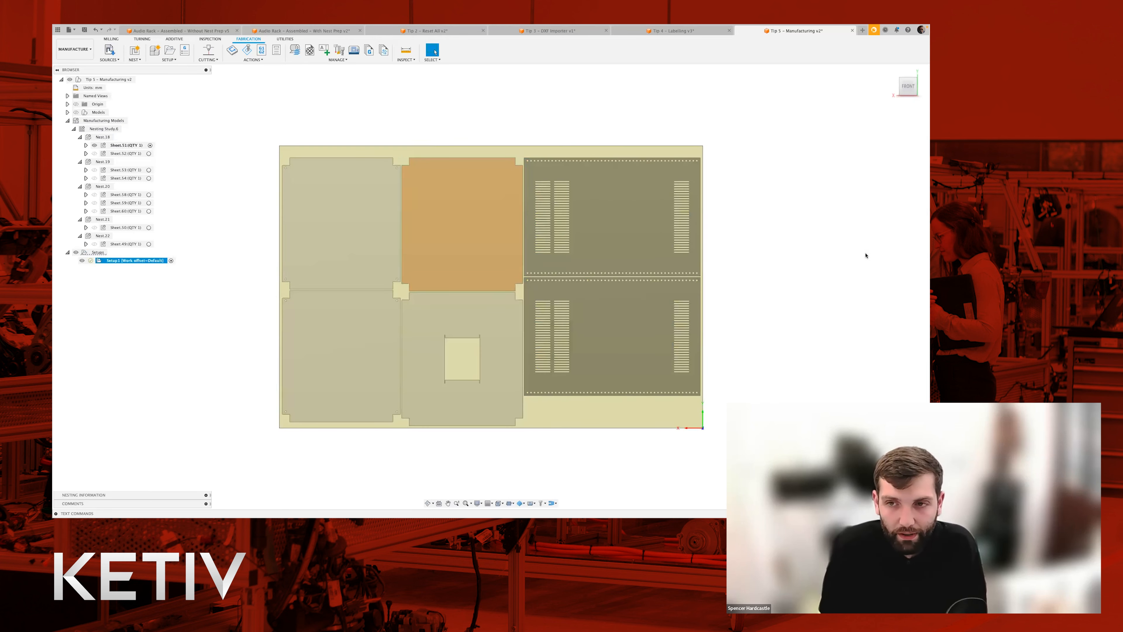
- Add operations to the new setup from the saved Laser Machining template
shift+middle_drag(752, 305, 749, 394)
click(467, 137)
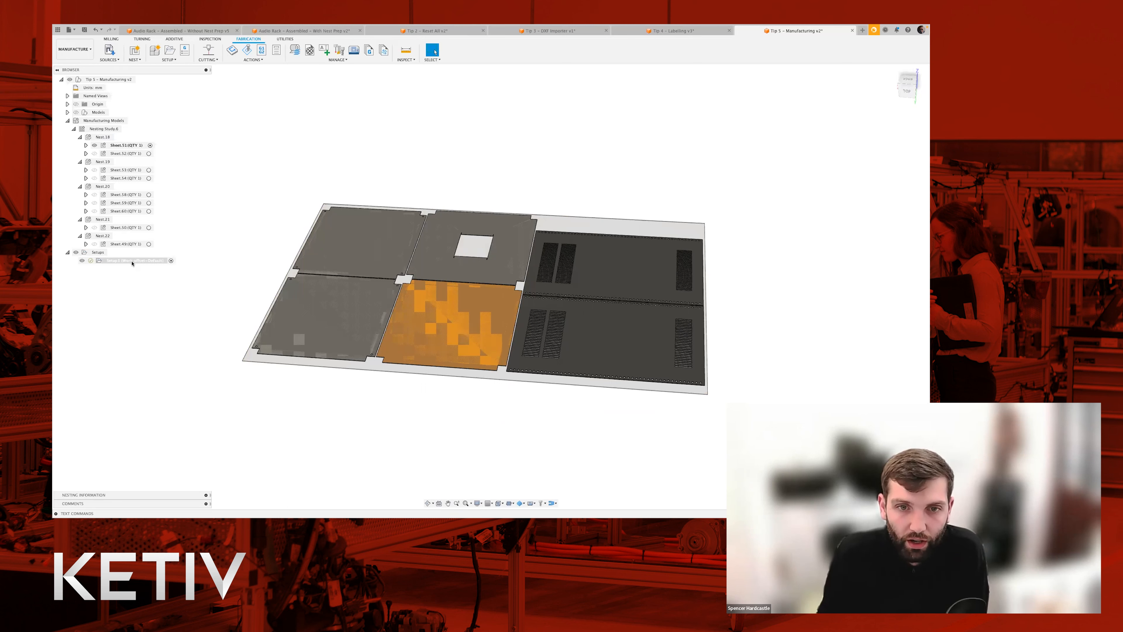
right_click(132, 262)
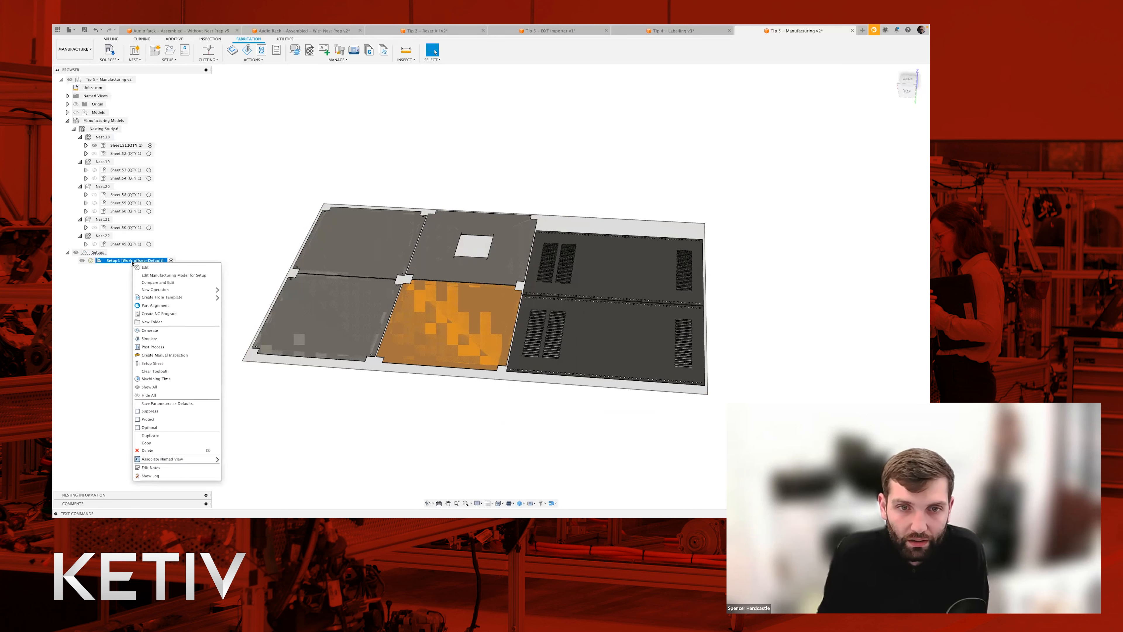
mouse_move(158, 299)
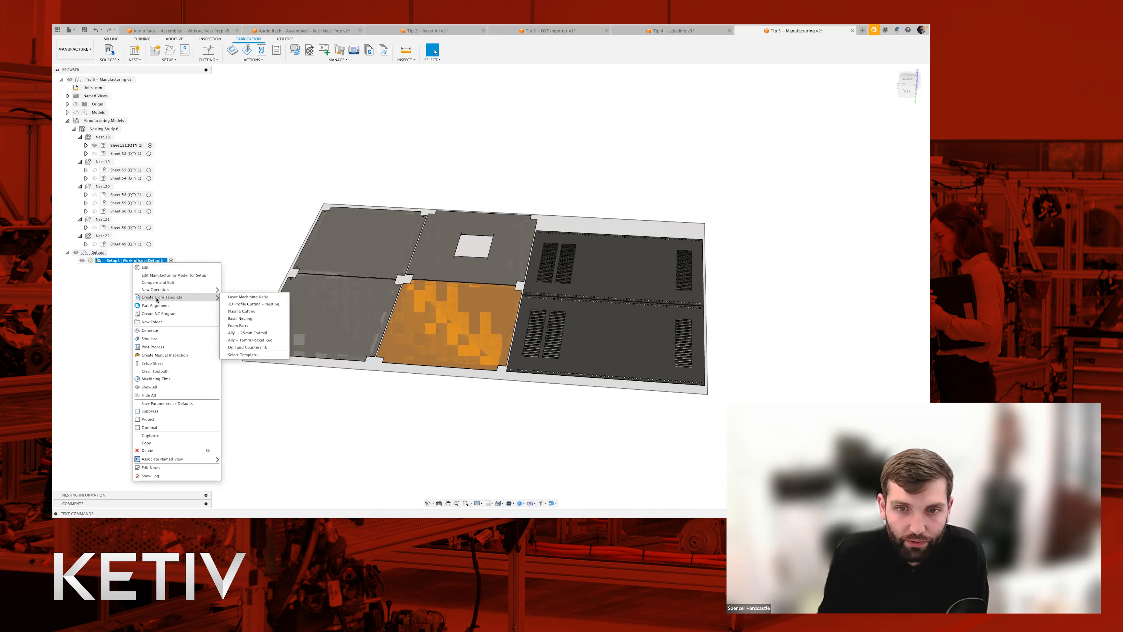
click(240, 298)
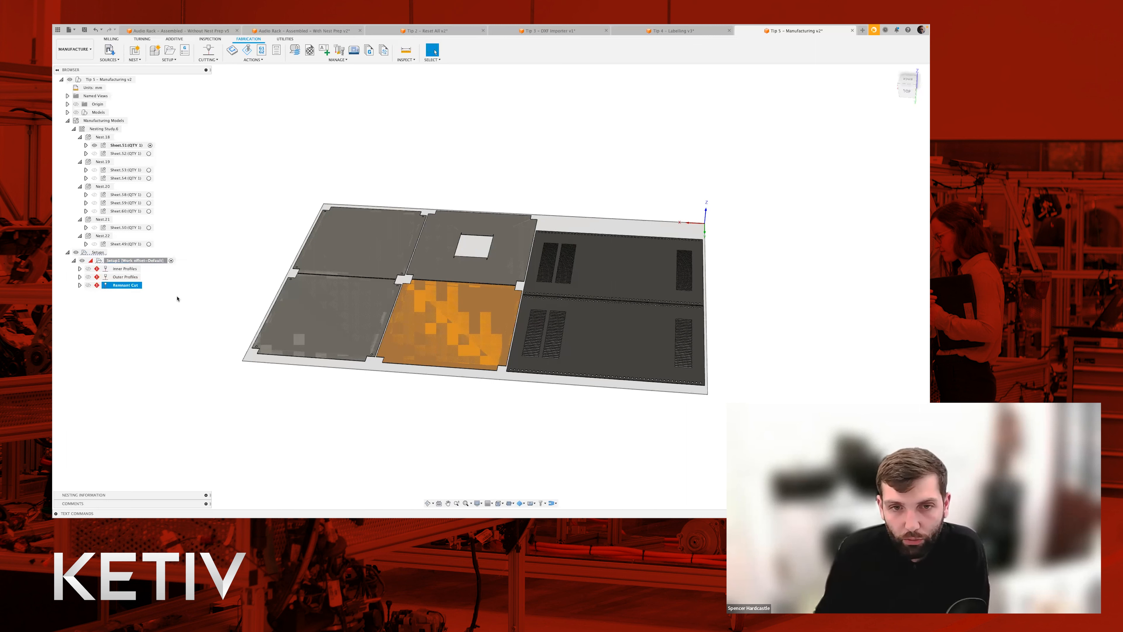
click(176, 299)
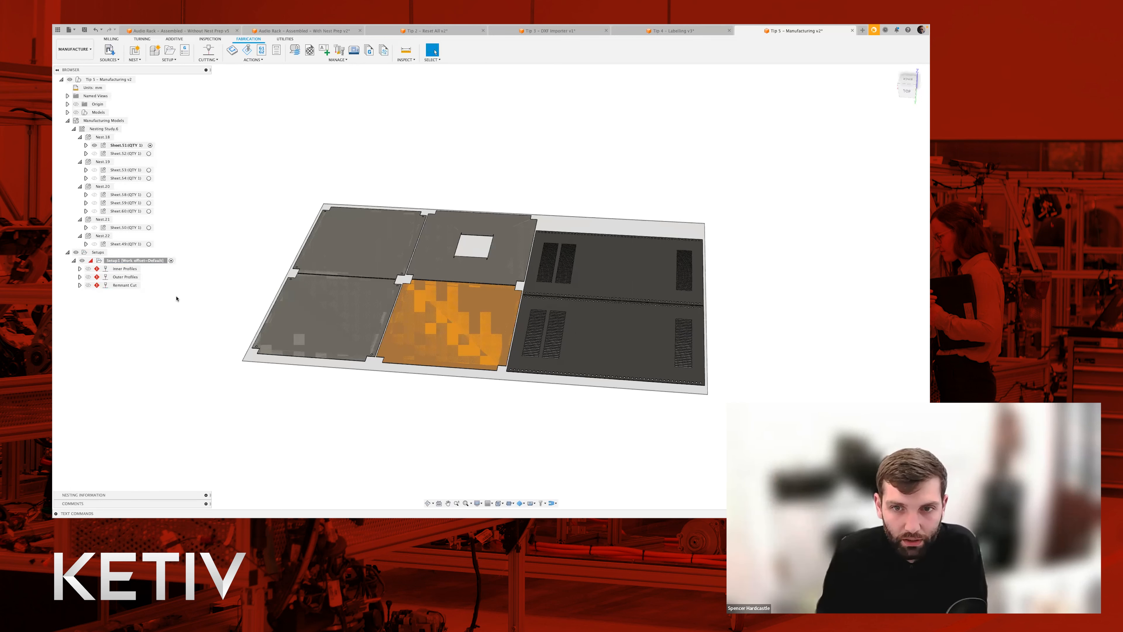
- Open the Inner Profiles operation and review its tool, heights and passes settings
double_click(124, 269)
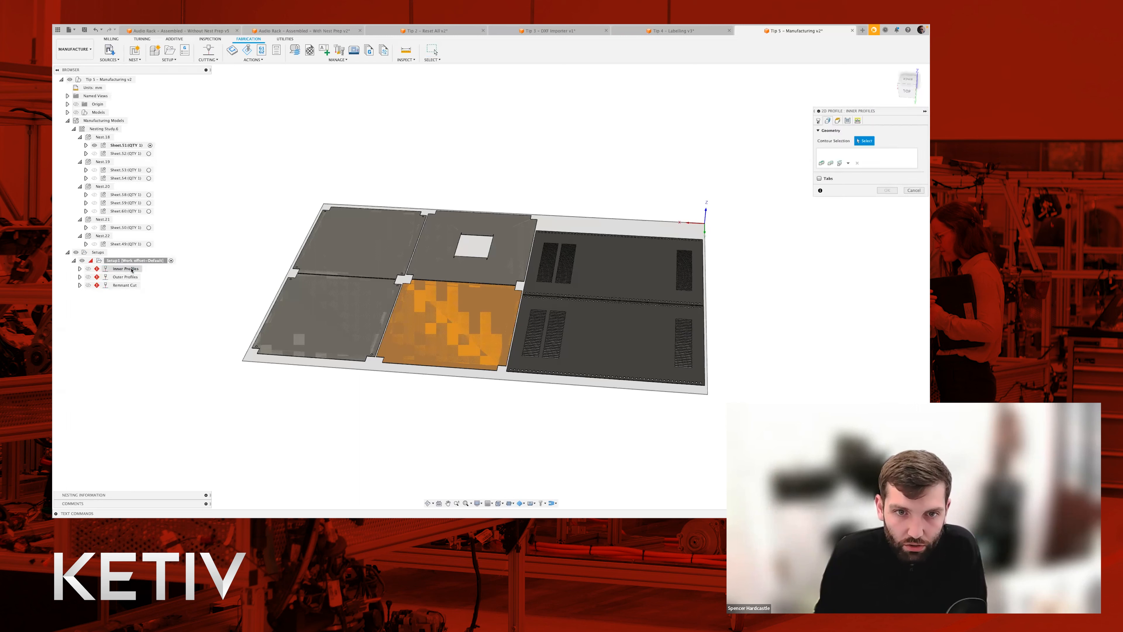
click(818, 120)
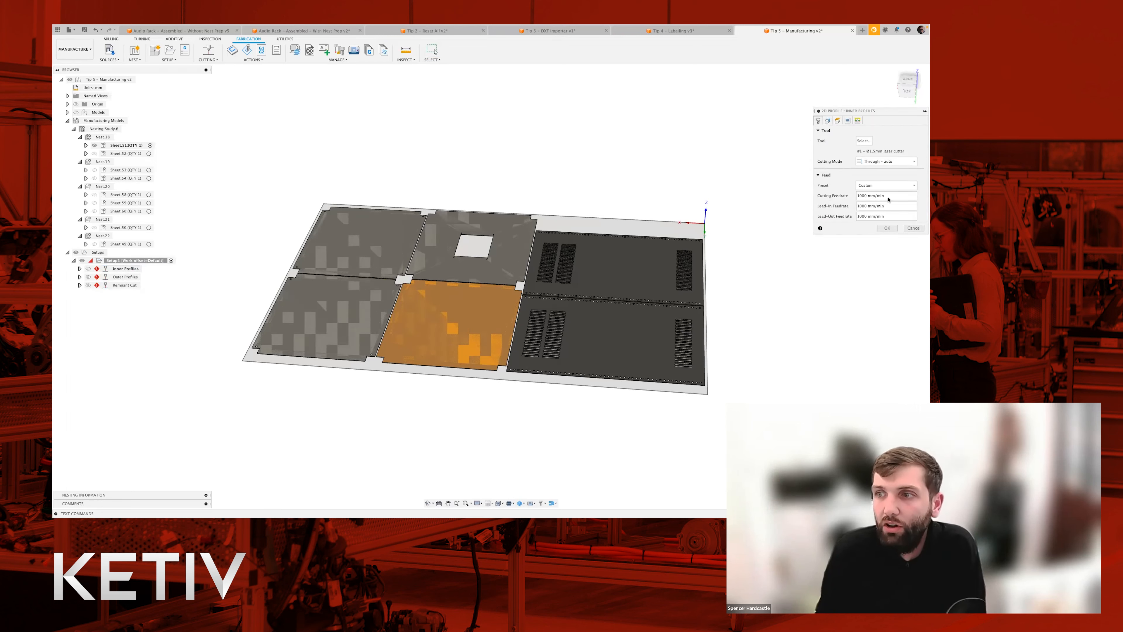
click(838, 122)
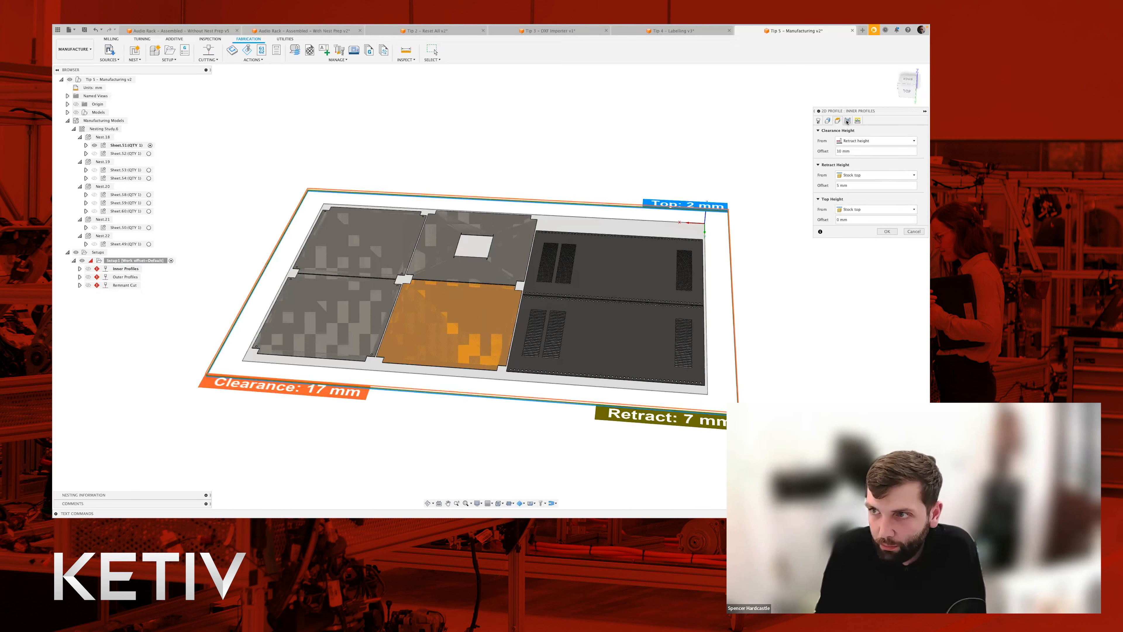
click(857, 121)
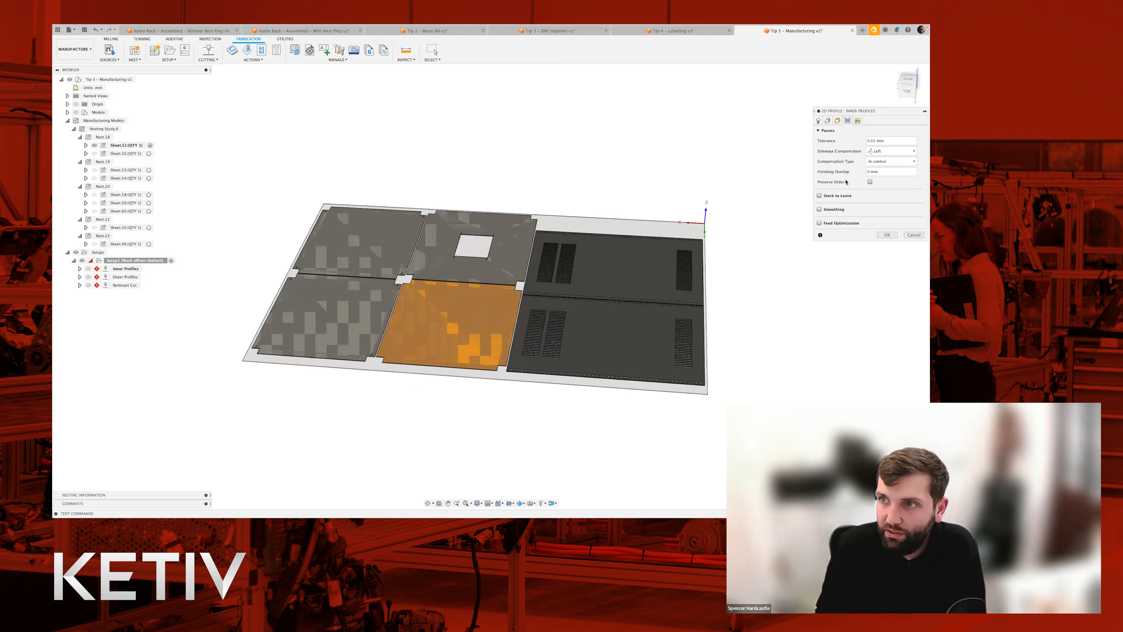
click(828, 120)
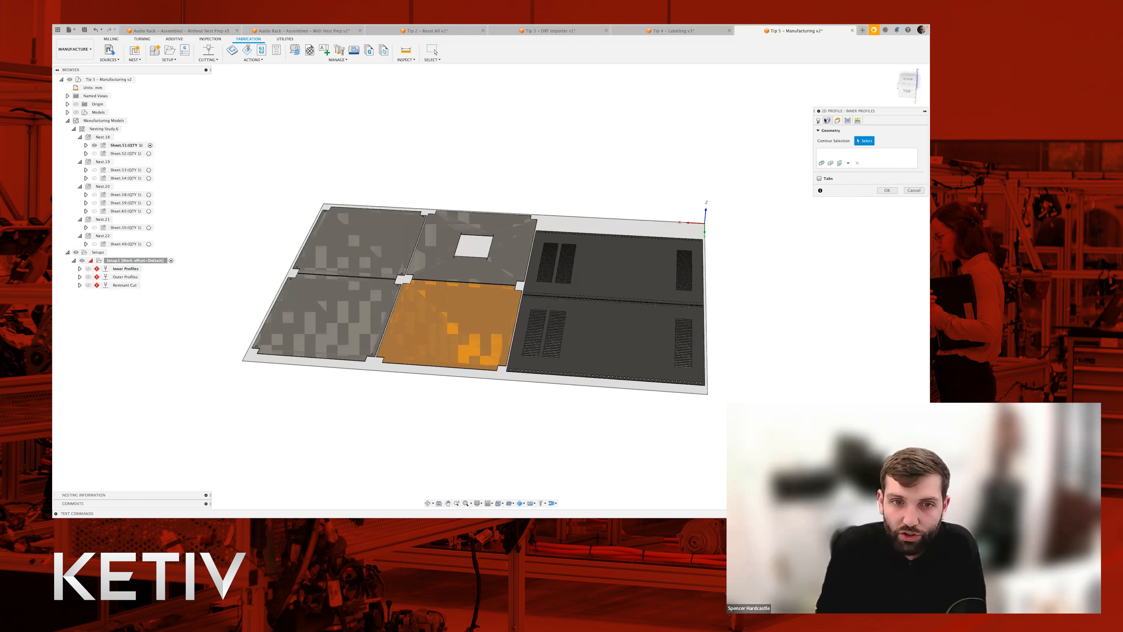
- Define the Inner Profiles contours from a part face, including all same plane faces and using only inside loops
click(614, 273)
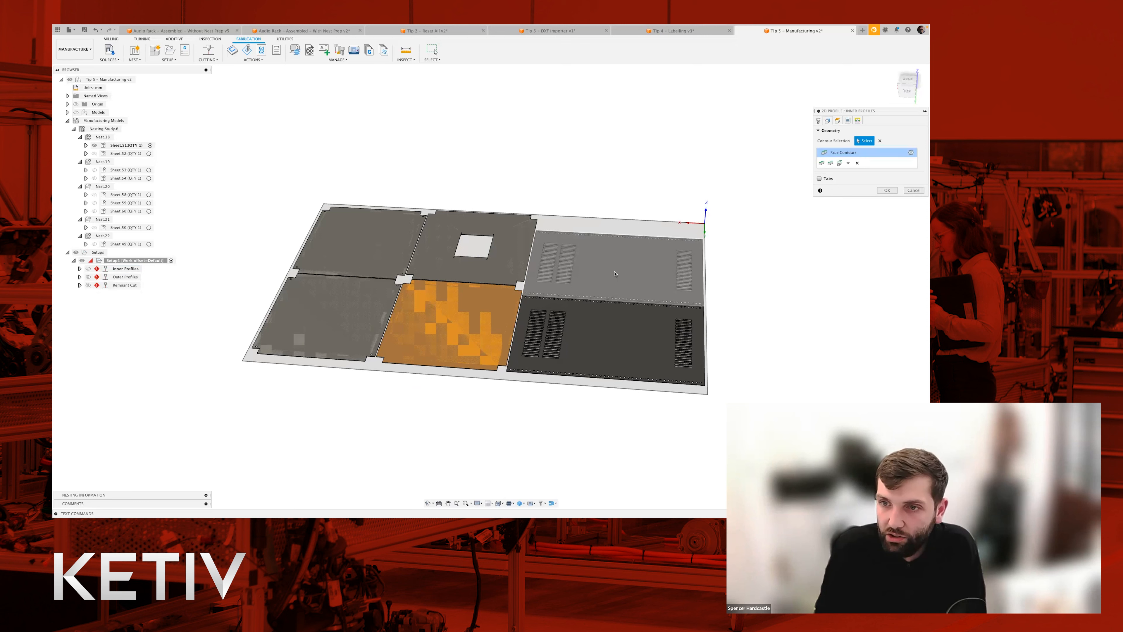
click(912, 153)
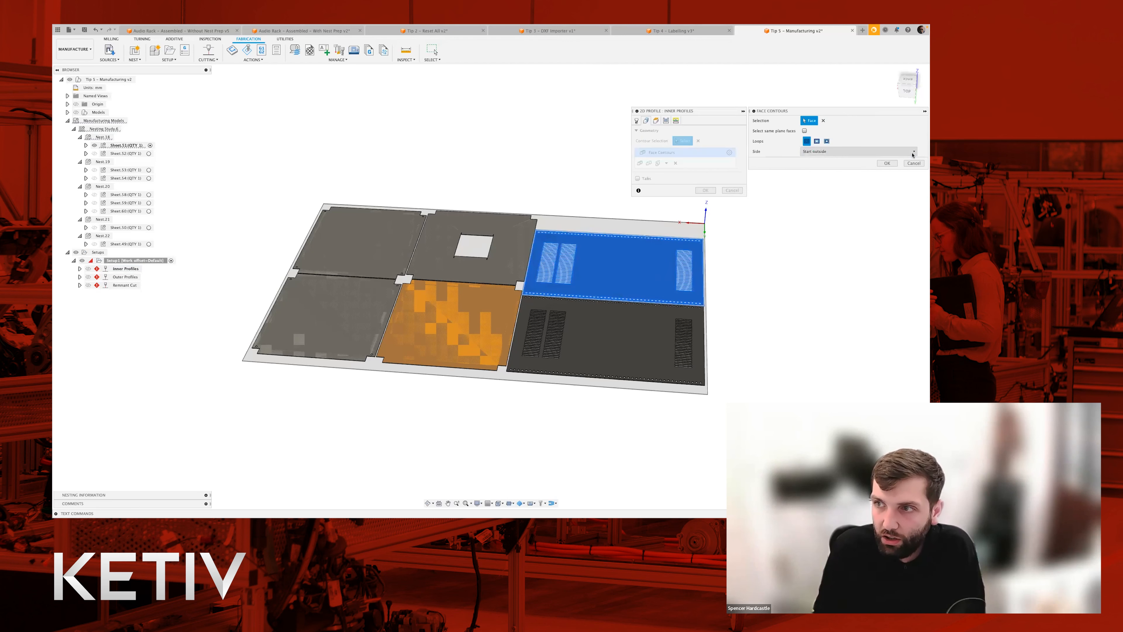
click(805, 131)
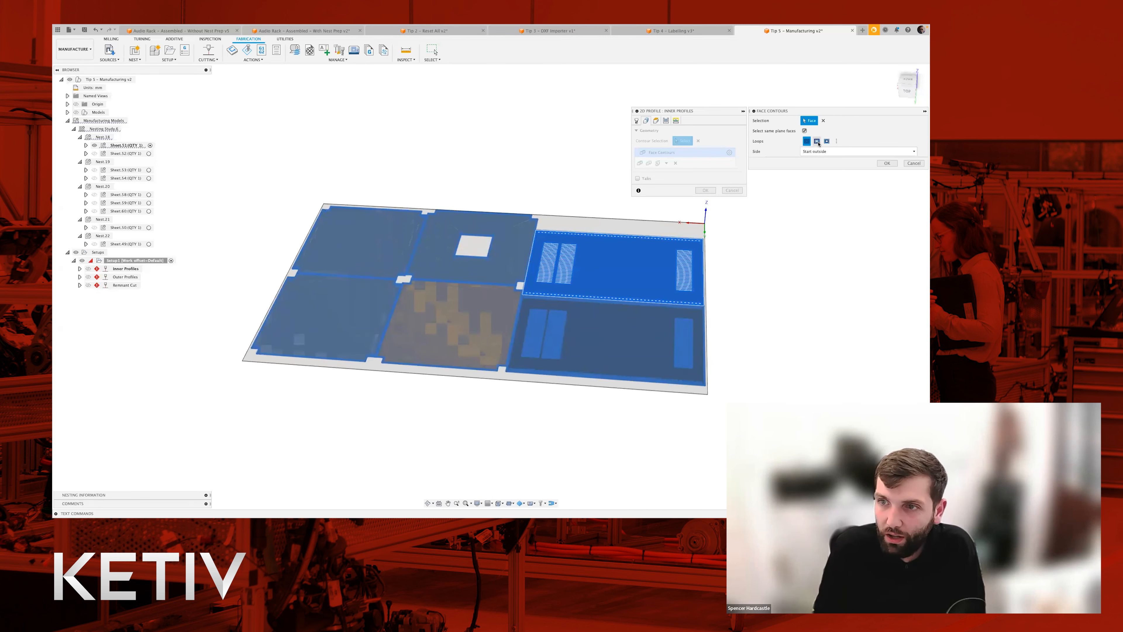
click(827, 141)
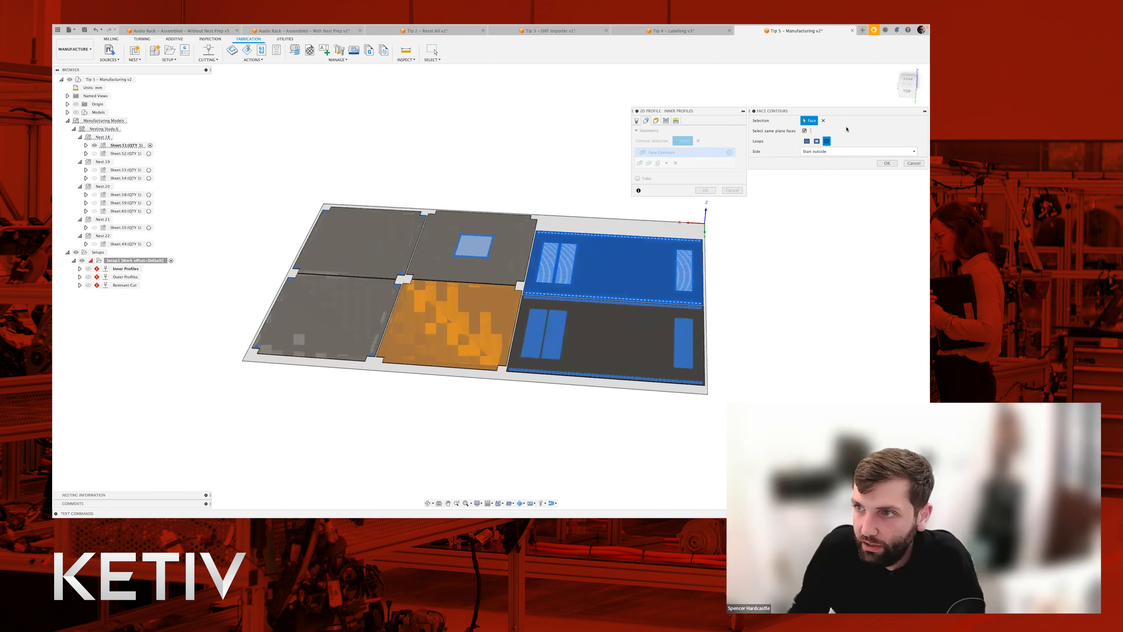
click(885, 163)
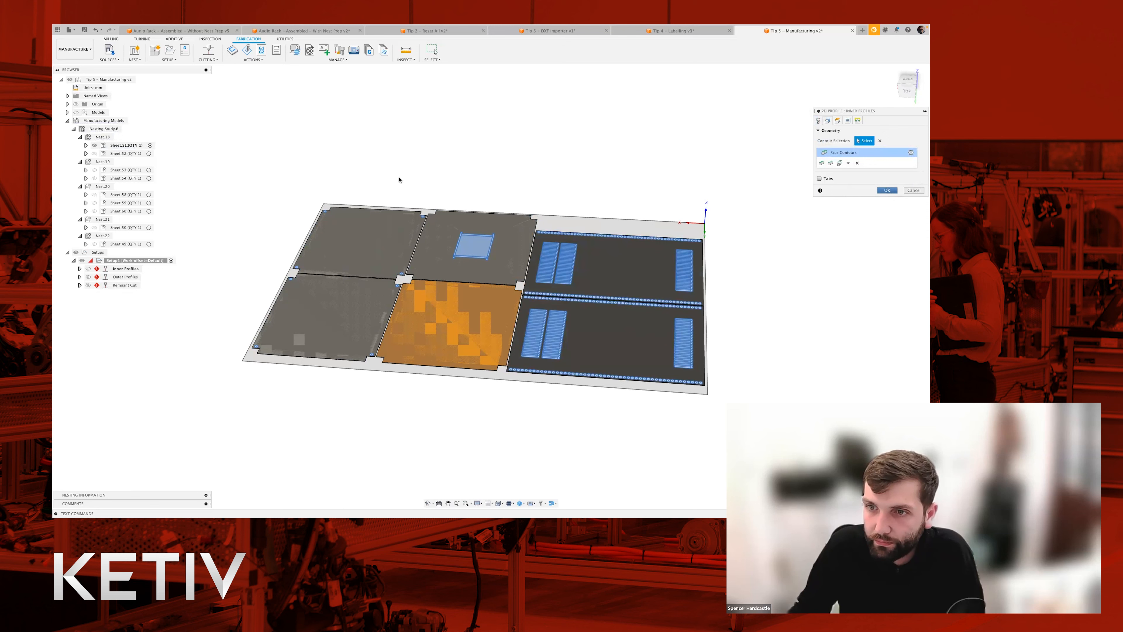
- Define the Outer Profiles contours from a part face, including all same plane faces with only outside loops, and accept the operation
double_click(131, 278)
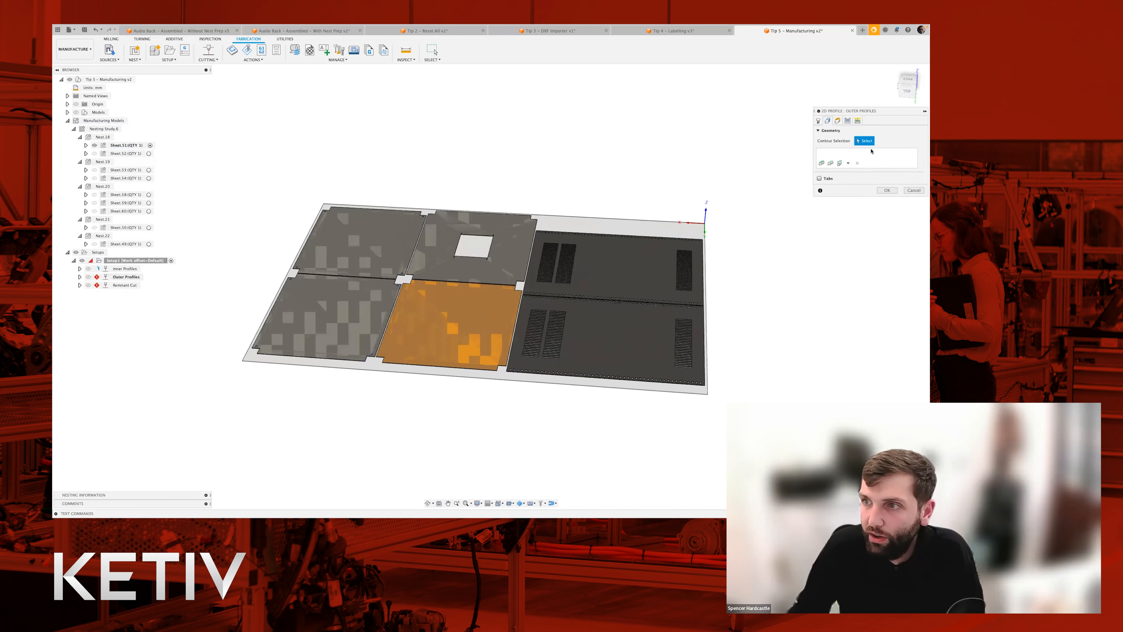
click(601, 262)
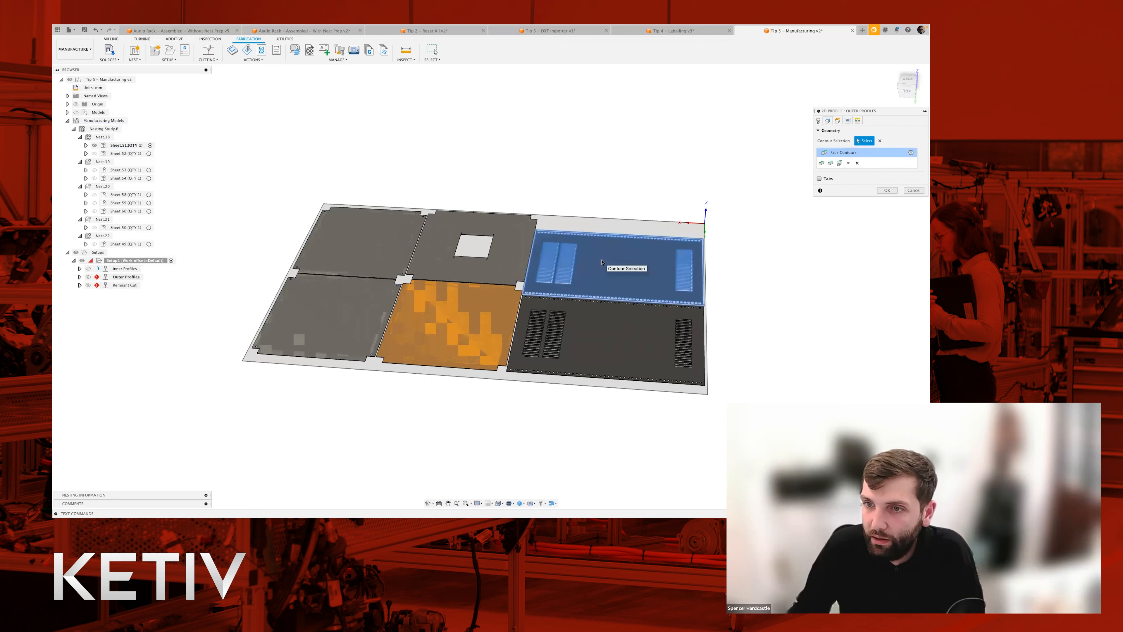
click(911, 152)
click(805, 131)
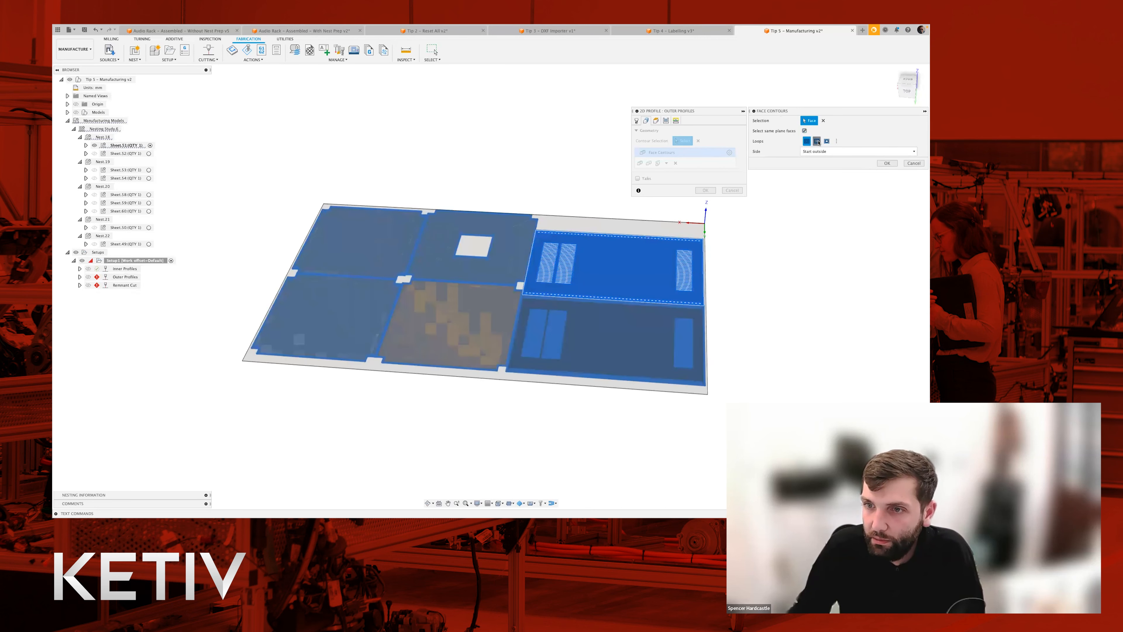
click(817, 142)
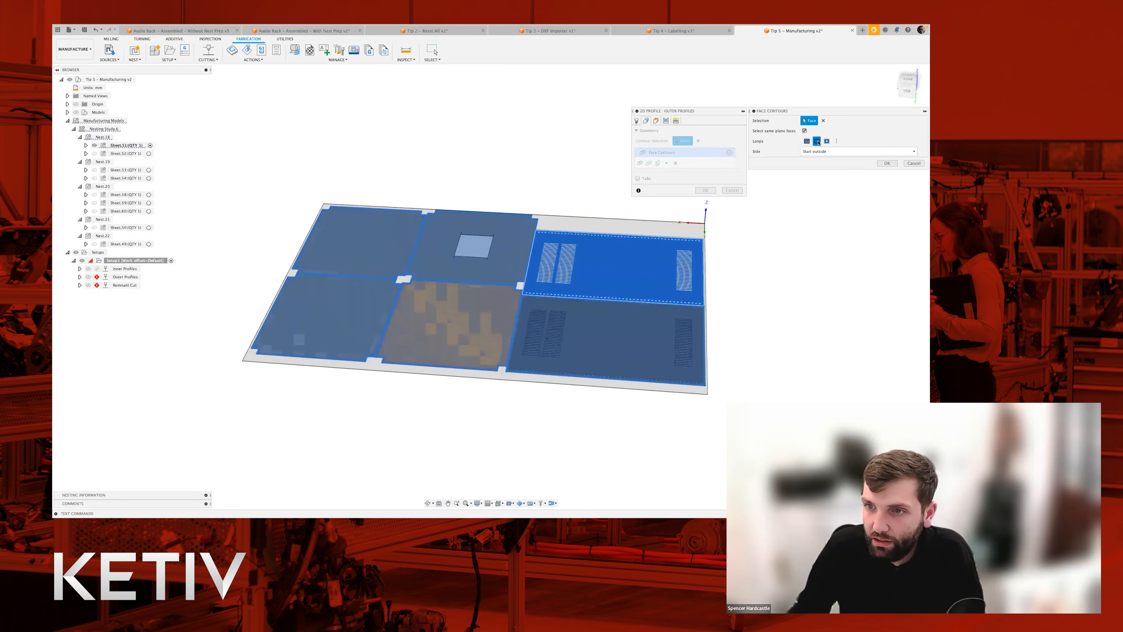
click(887, 163)
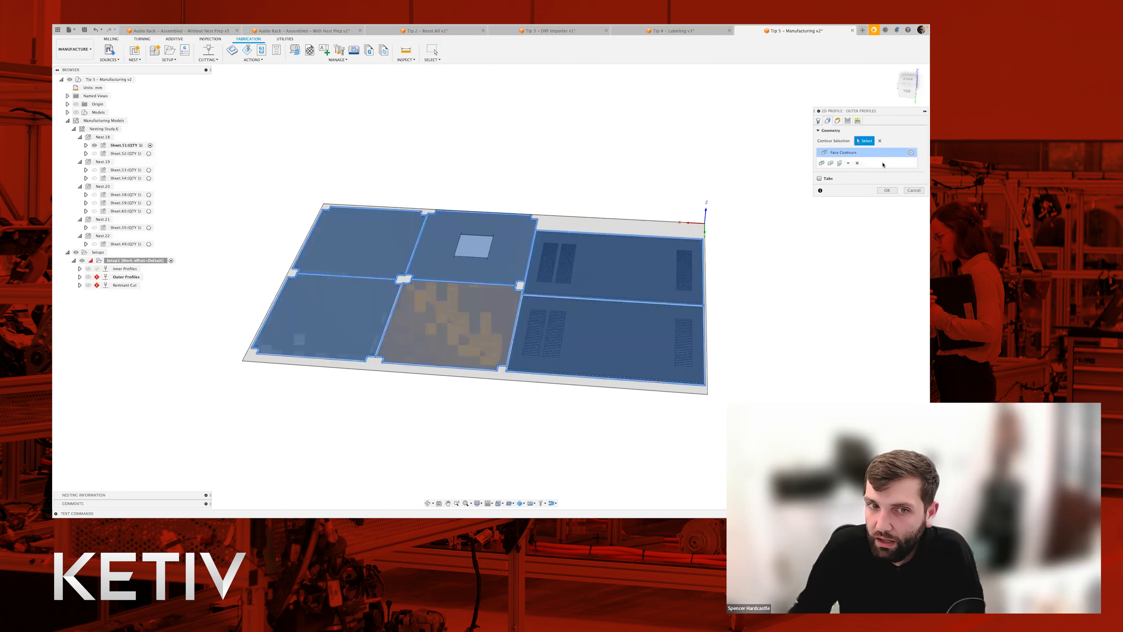
click(888, 190)
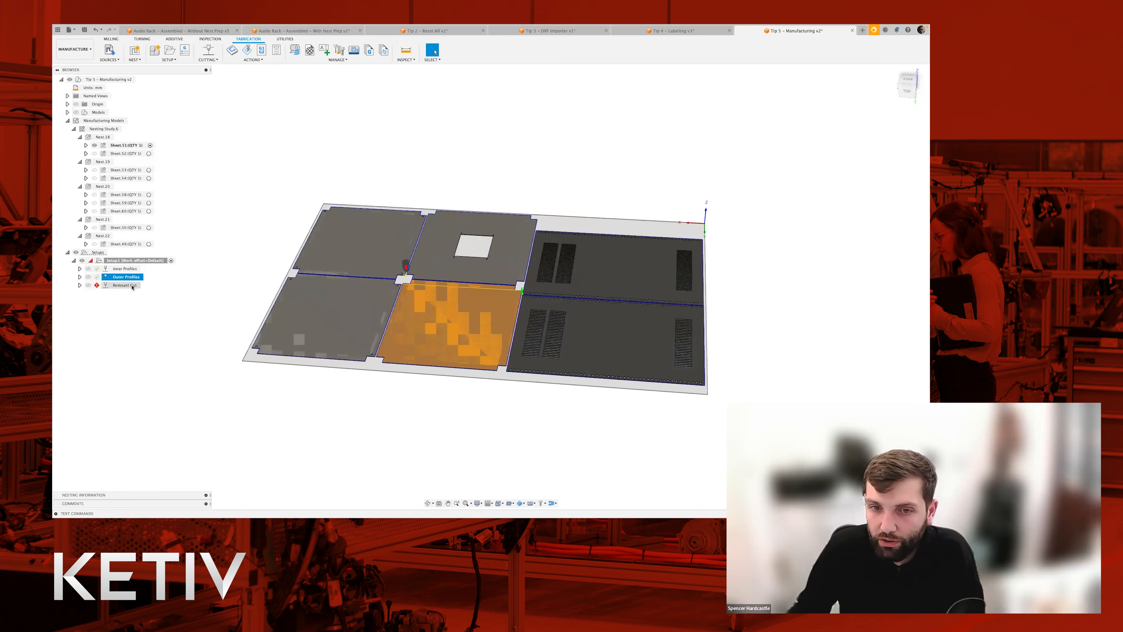
- Delete the remnant cut operation from the setup and display the Inner Profiles and Outer Profiles toolpaths
click(133, 287)
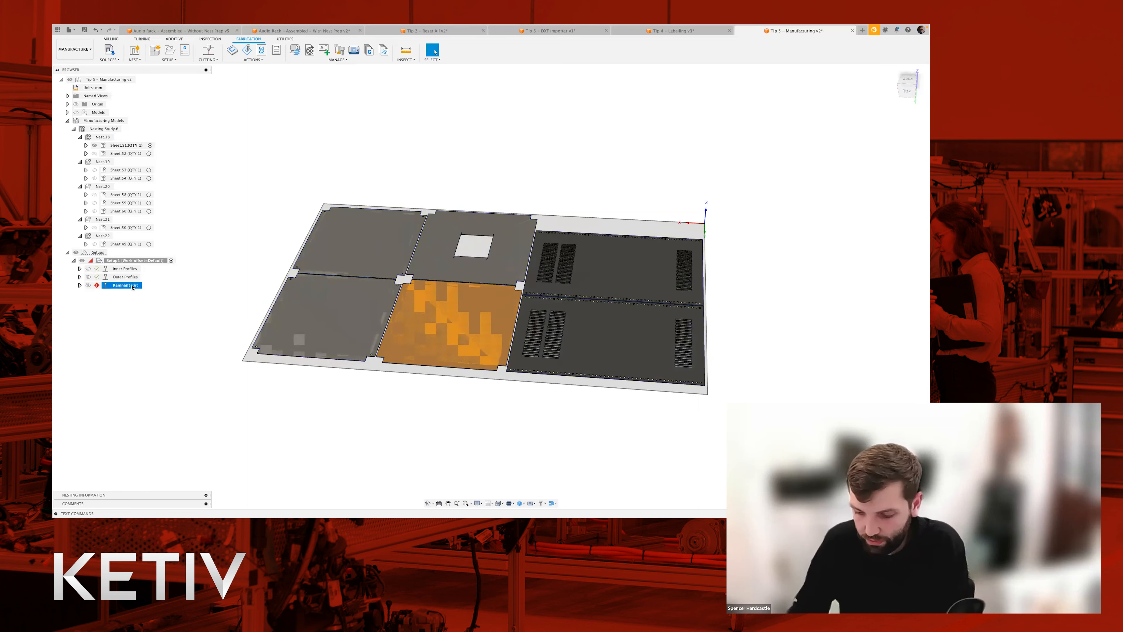
key(Delete)
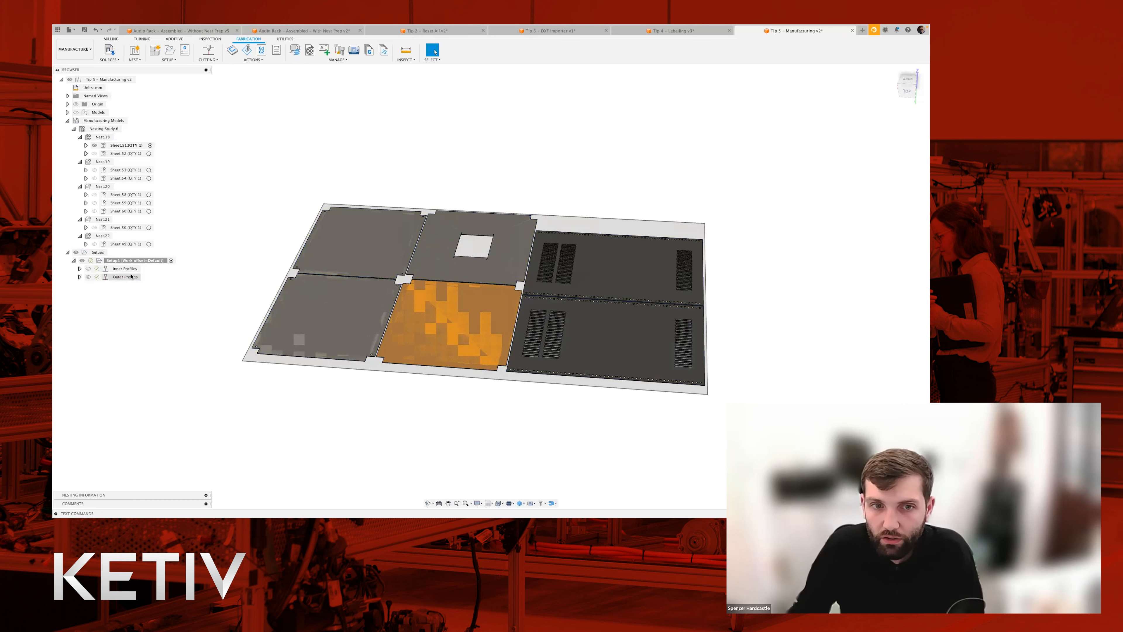
click(128, 269)
click(128, 269)
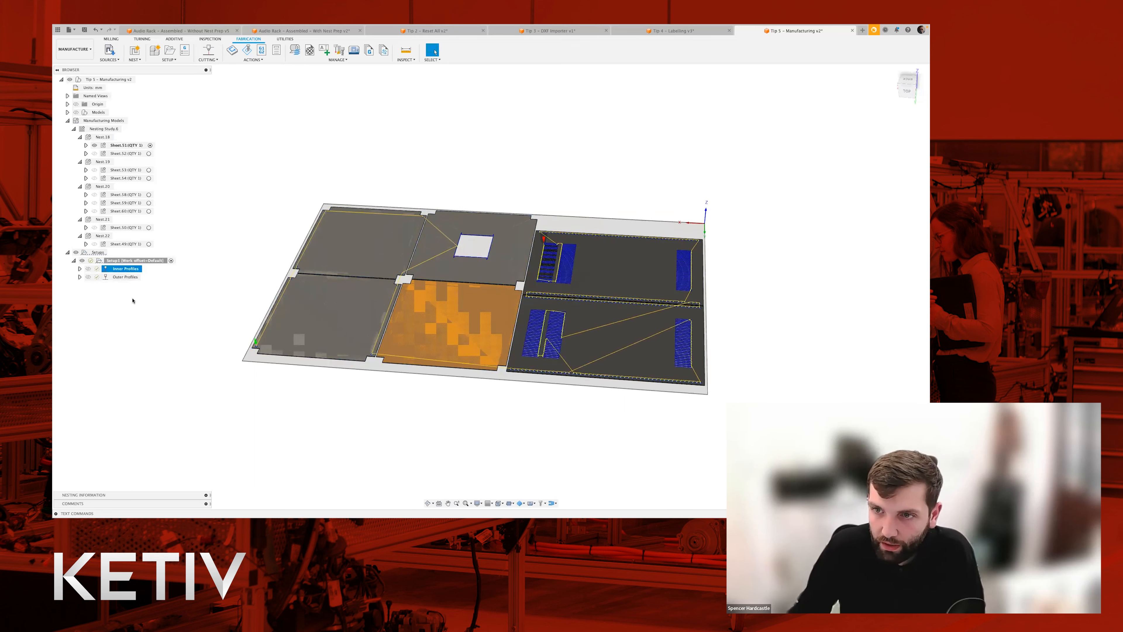
click(125, 277)
click(132, 309)
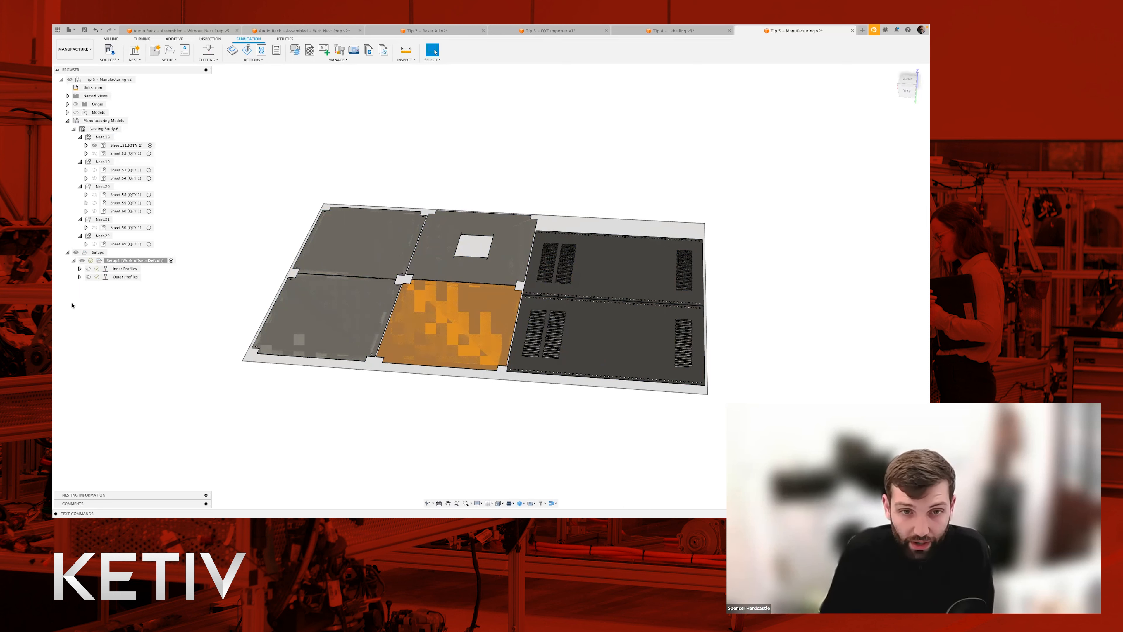
- Store the Inner Profiles and Outer Profiles operations together as a cloud template named Sample
click(128, 269)
click(125, 269)
shift+click(126, 277)
right_click(125, 277)
click(153, 377)
text(Sample)
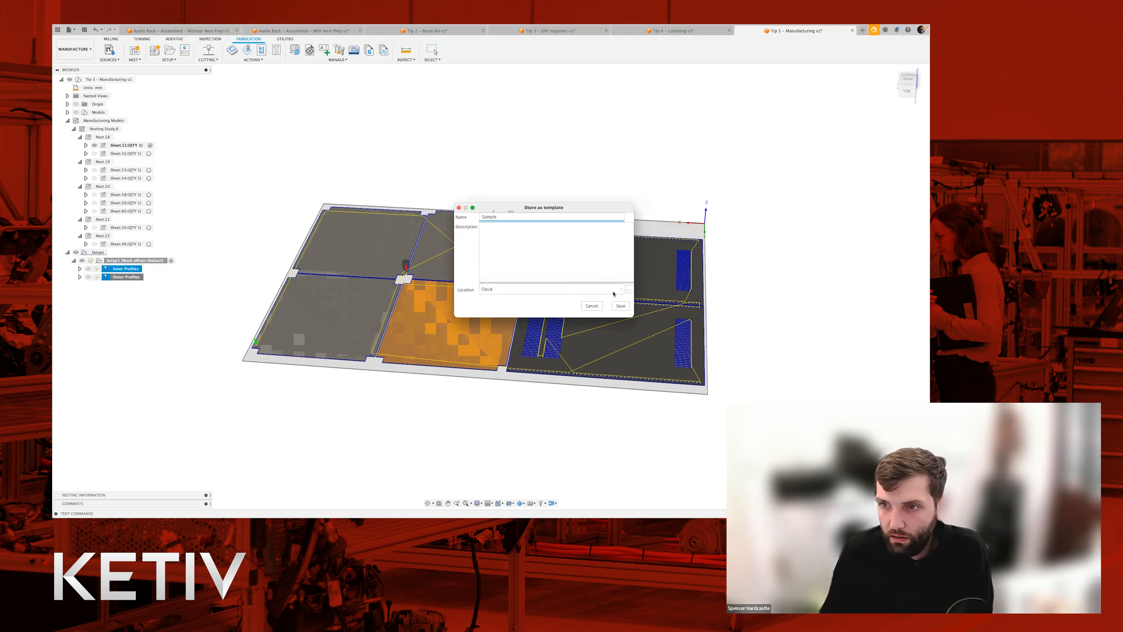
click(621, 307)
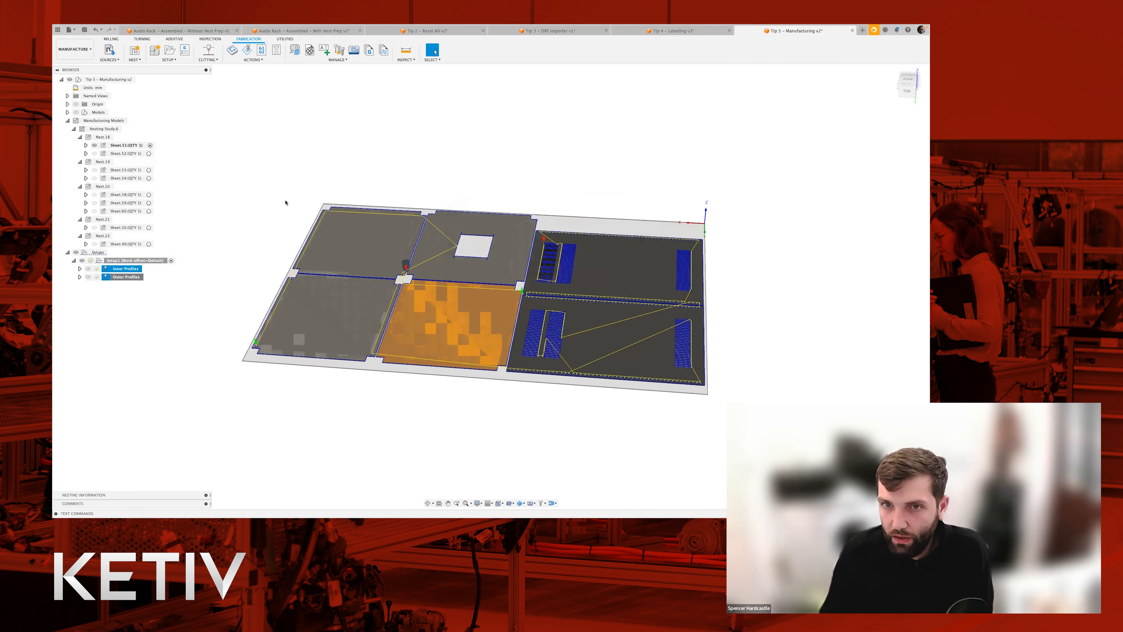
click(269, 214)
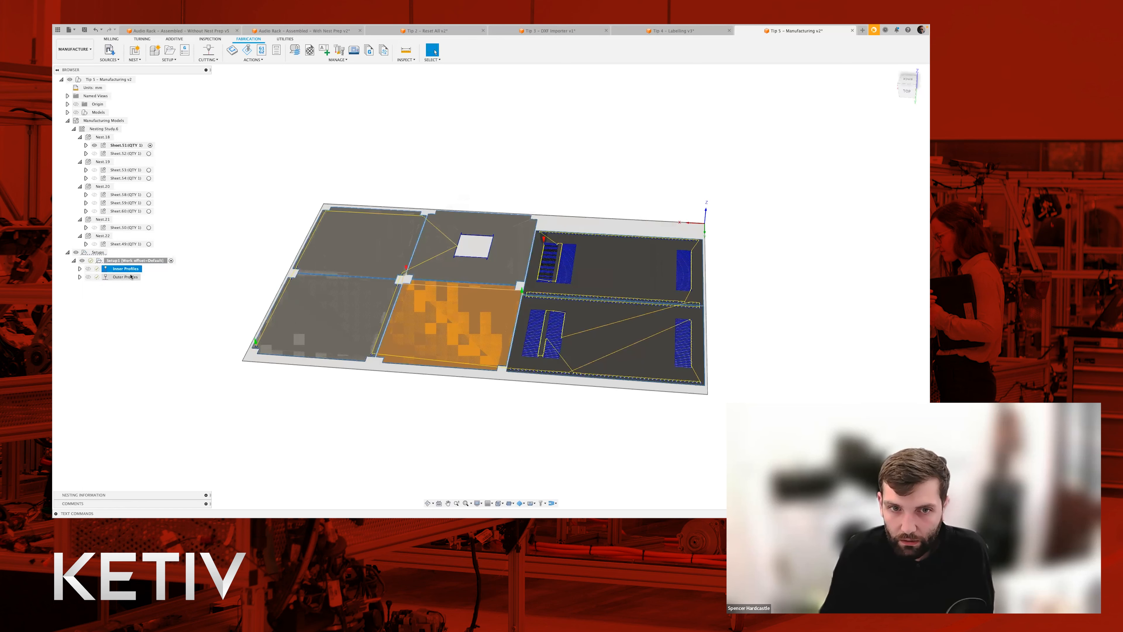
- Delete both profile operations from the setup and recreate them from the Sample template
click(74, 260)
right_click(120, 261)
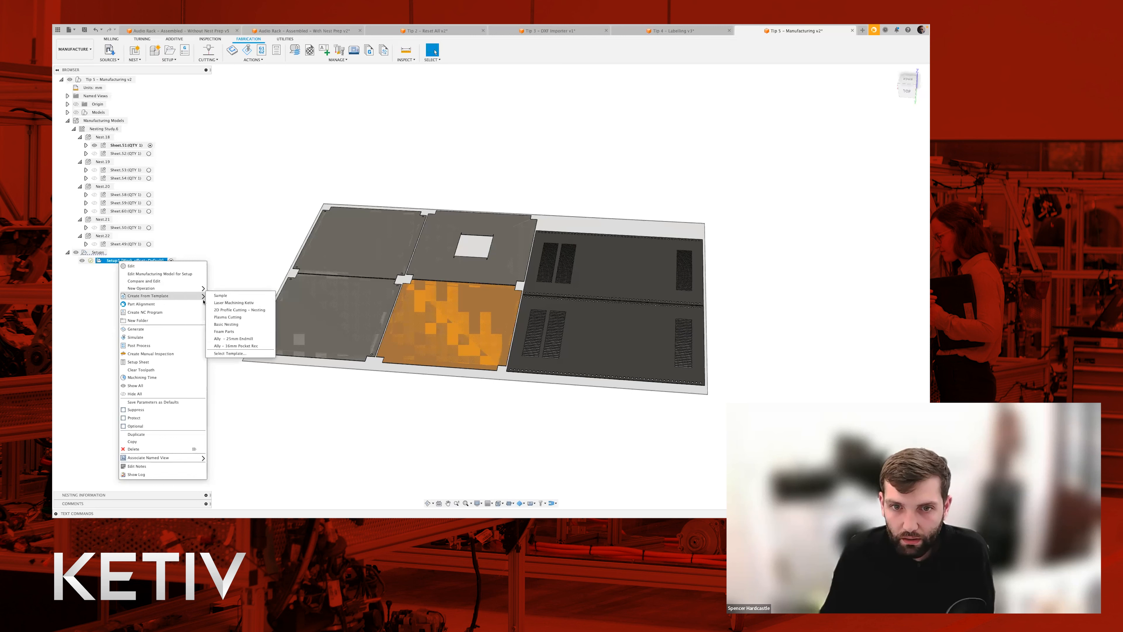
mouse_move(156, 295)
click(221, 295)
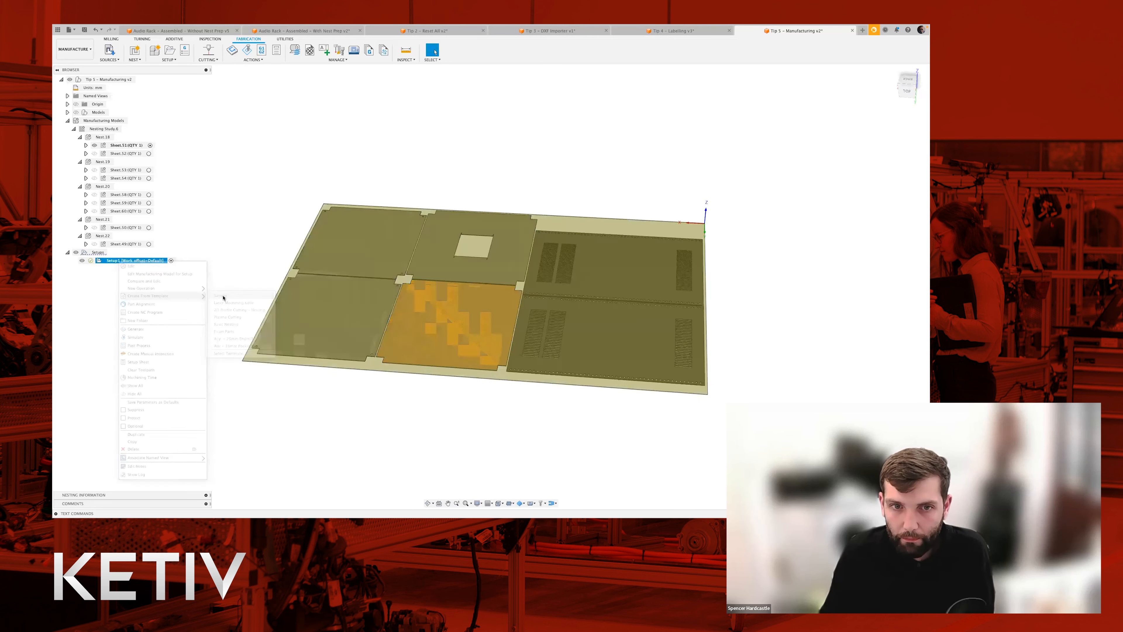
click(171, 302)
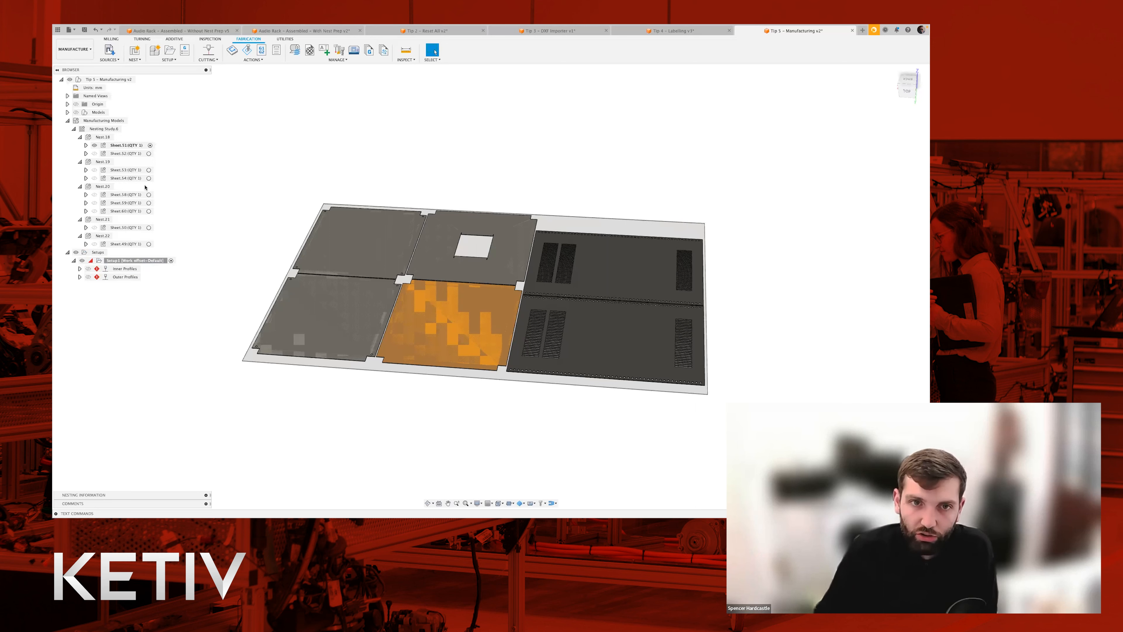
right_click(133, 146)
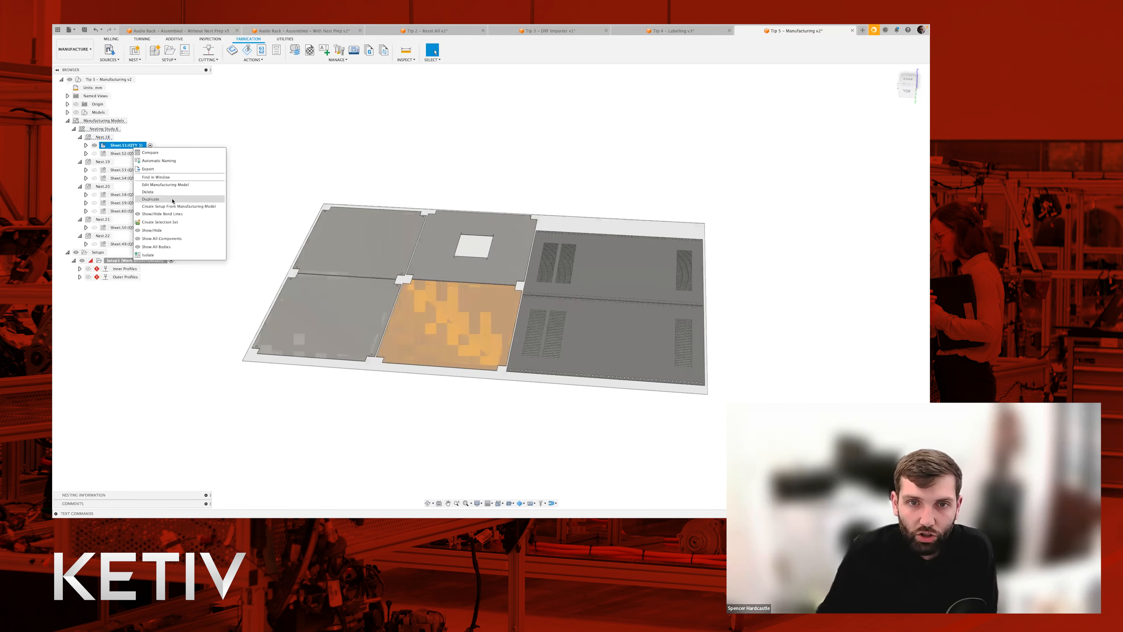
click(272, 171)
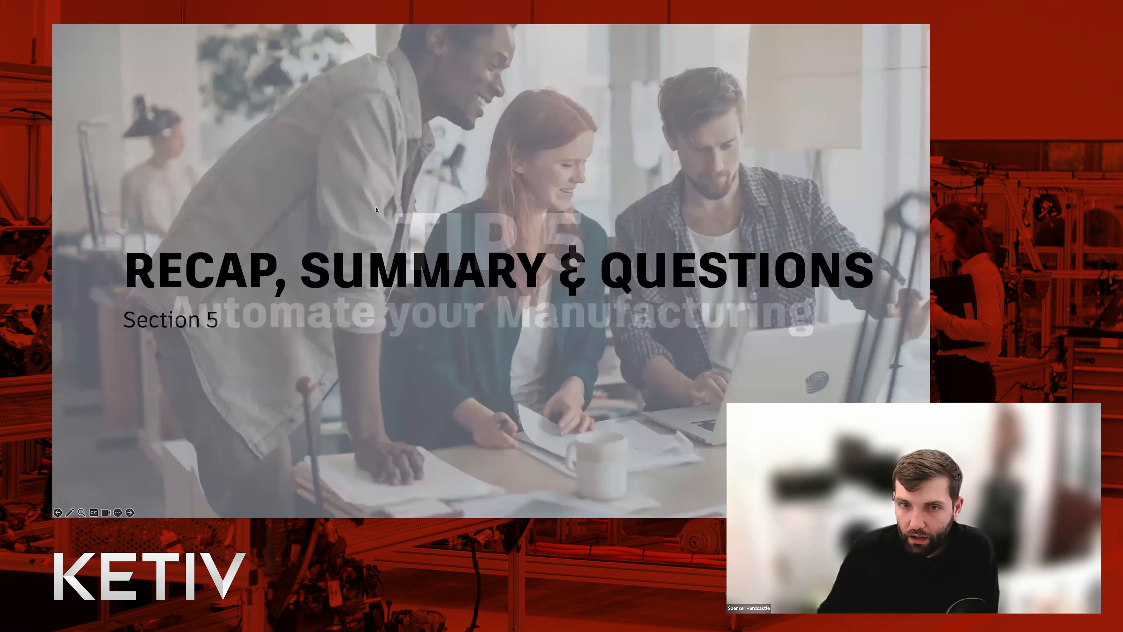
click(376, 209)
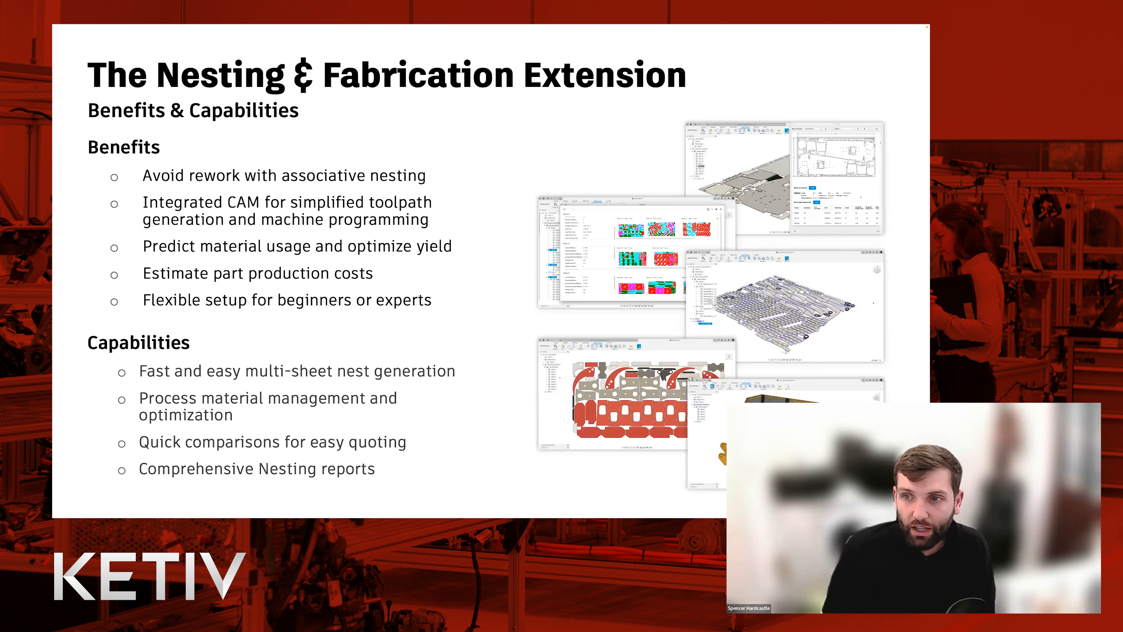